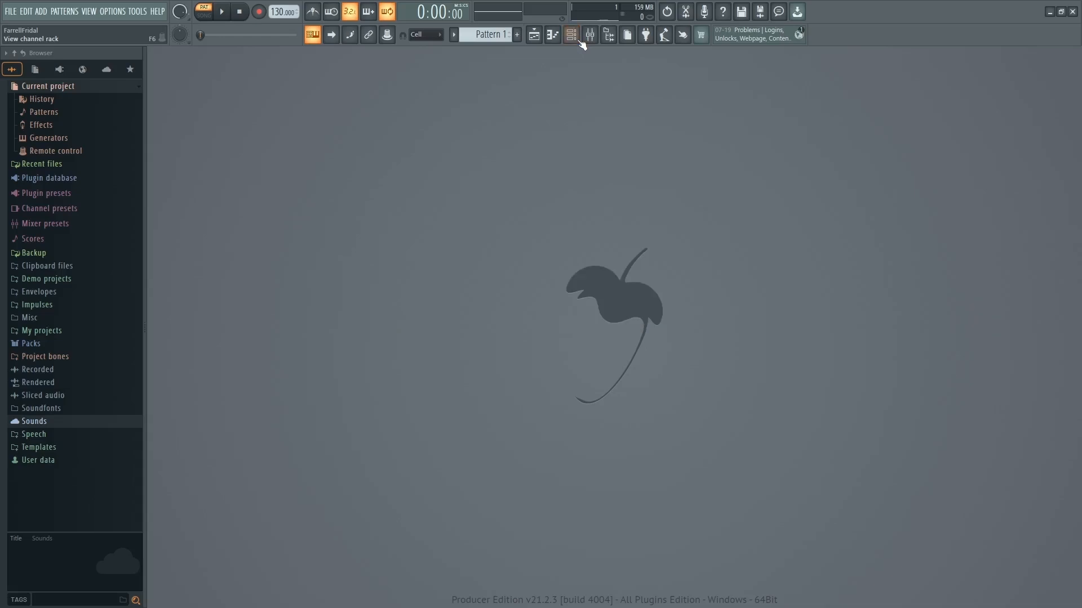
# Step: Add a FLEX instrument channel and load the Yamaha C7 preset from the Essential Pianos pack
pyautogui.click(581, 42)
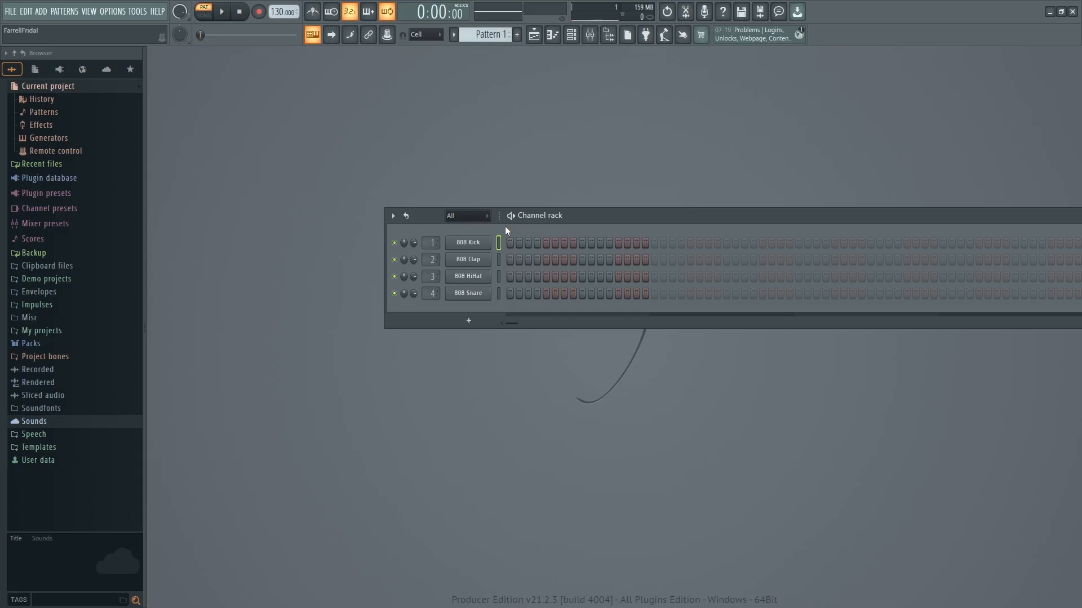
pyautogui.click(476, 321)
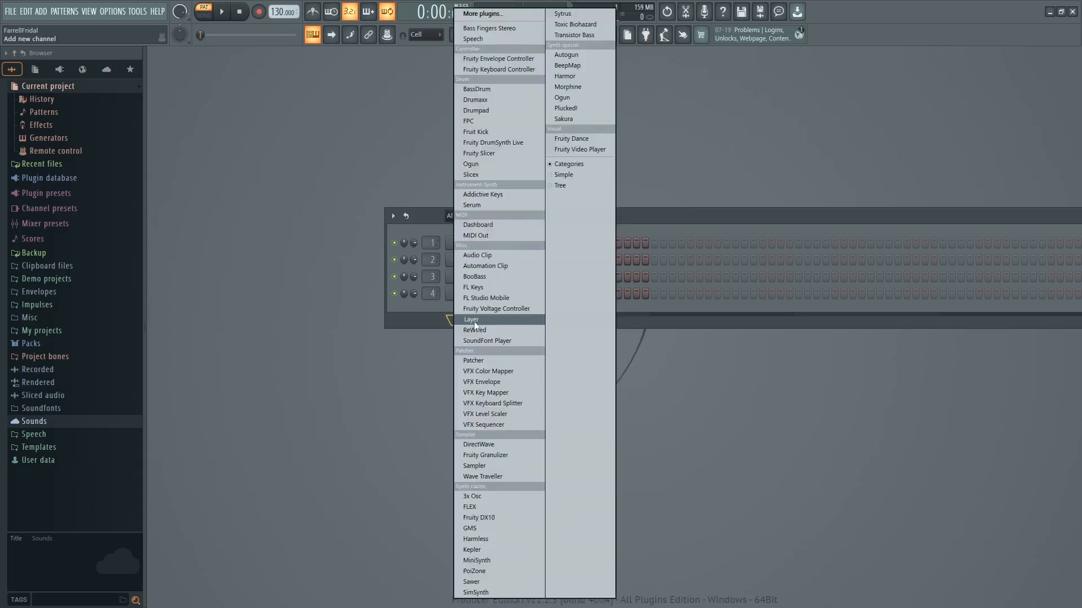
pyautogui.click(484, 507)
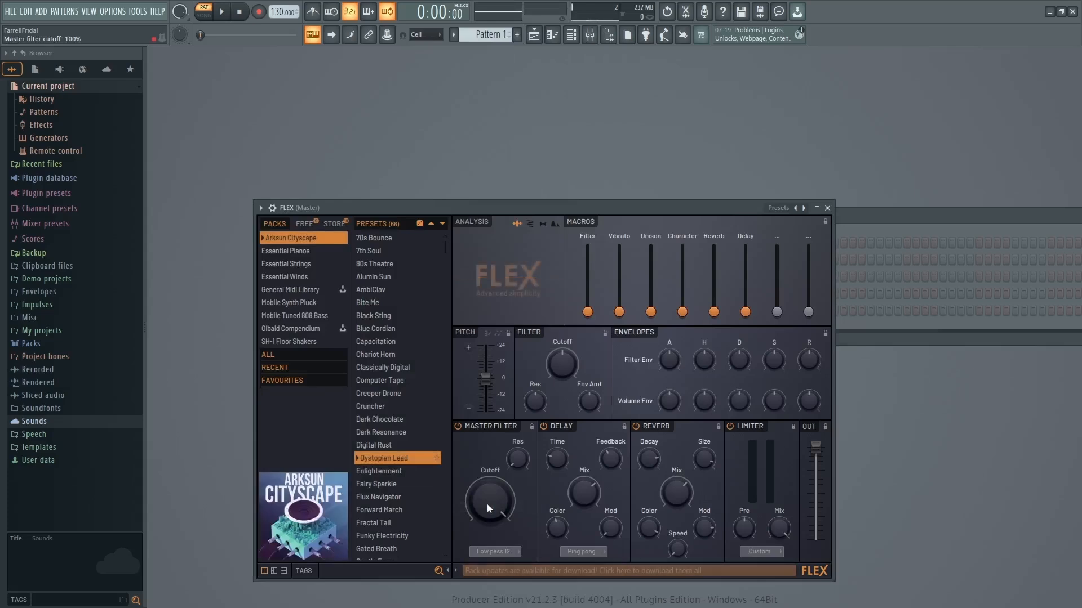
pyautogui.click(307, 250)
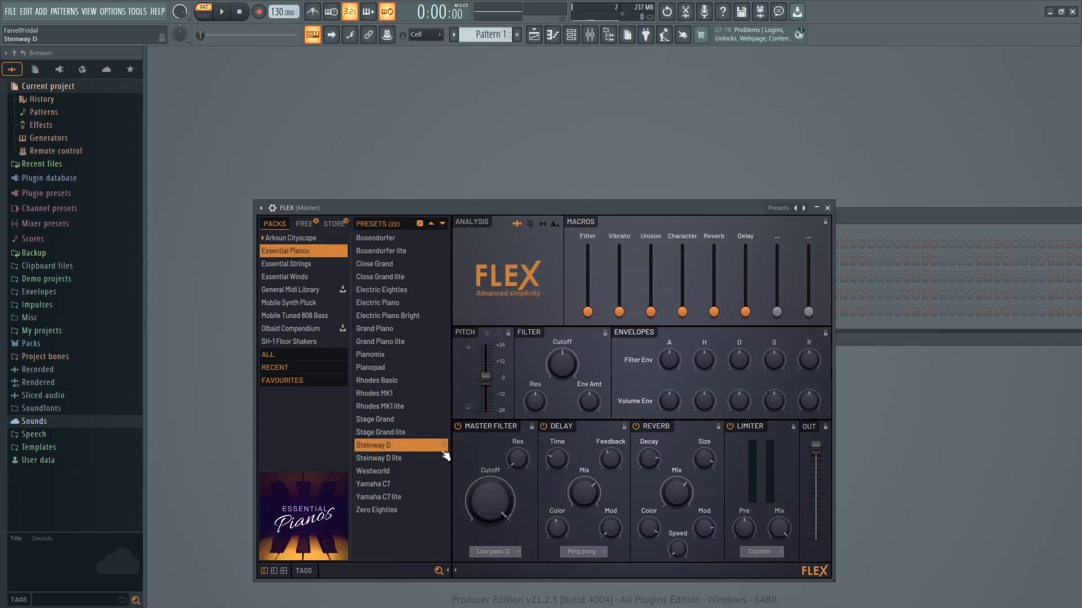
pyautogui.click(367, 486)
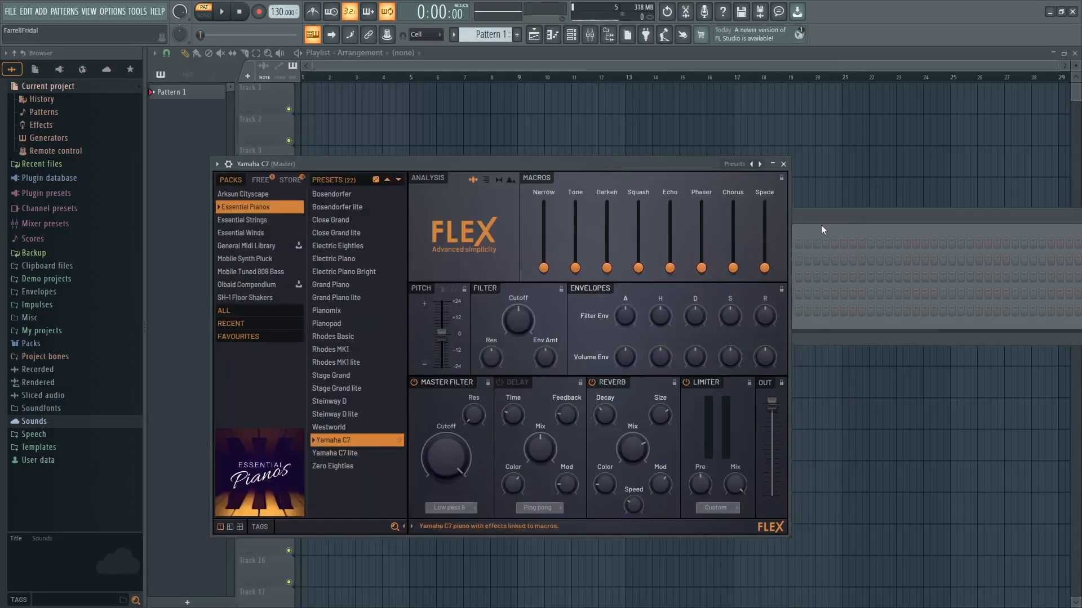
# Step: Open the piano roll for the Yamaha C7 channel
pyautogui.click(829, 211)
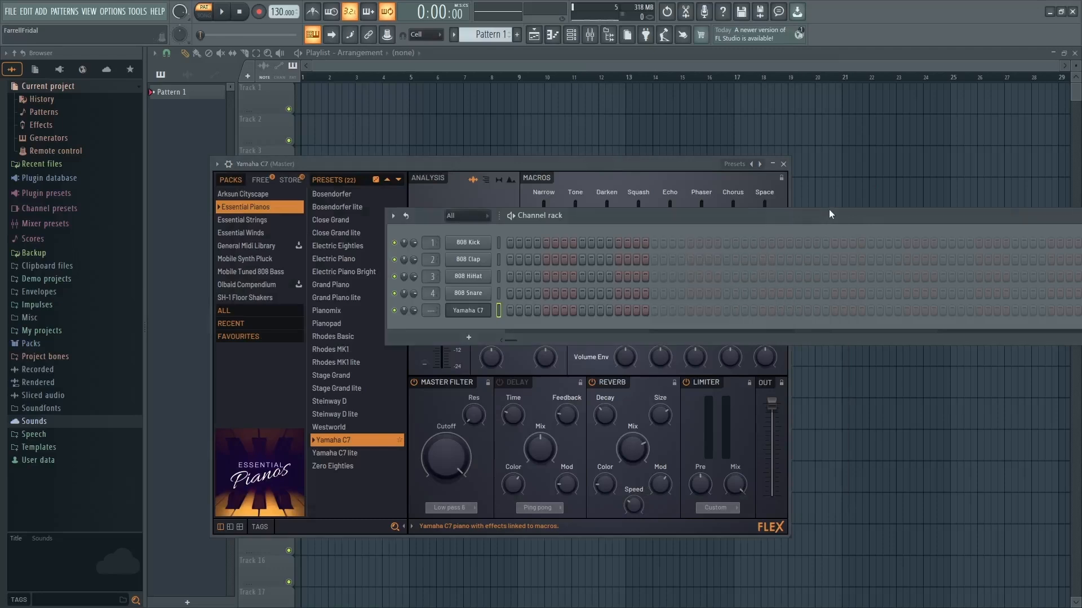
pyautogui.rightClick(470, 313)
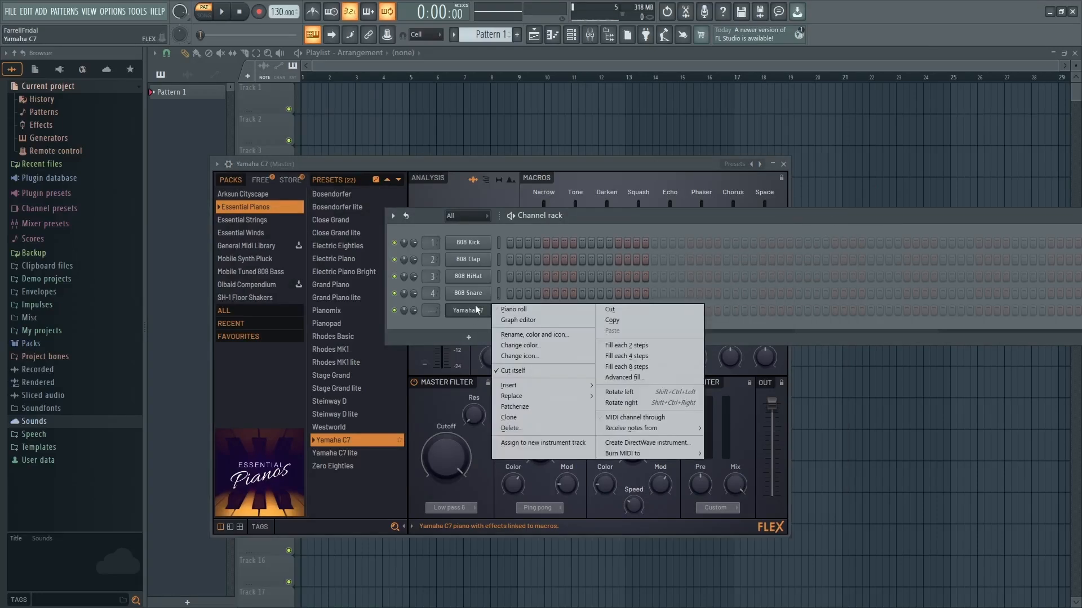
pyautogui.click(523, 310)
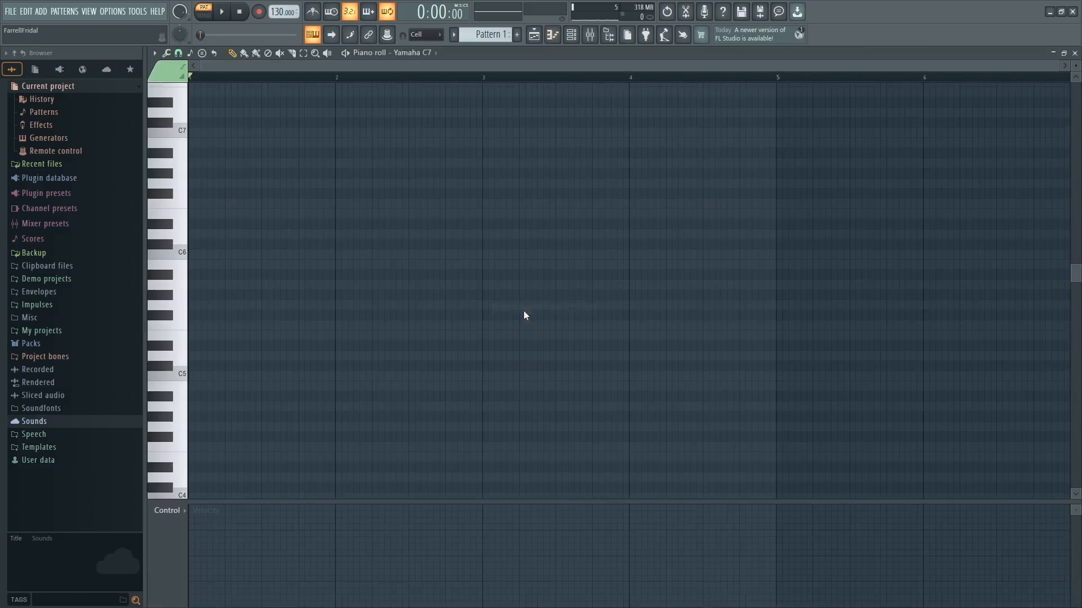
# Step: Place a C5 note at the start of bar 1 and make it exactly one bar long
pyautogui.click(197, 377)
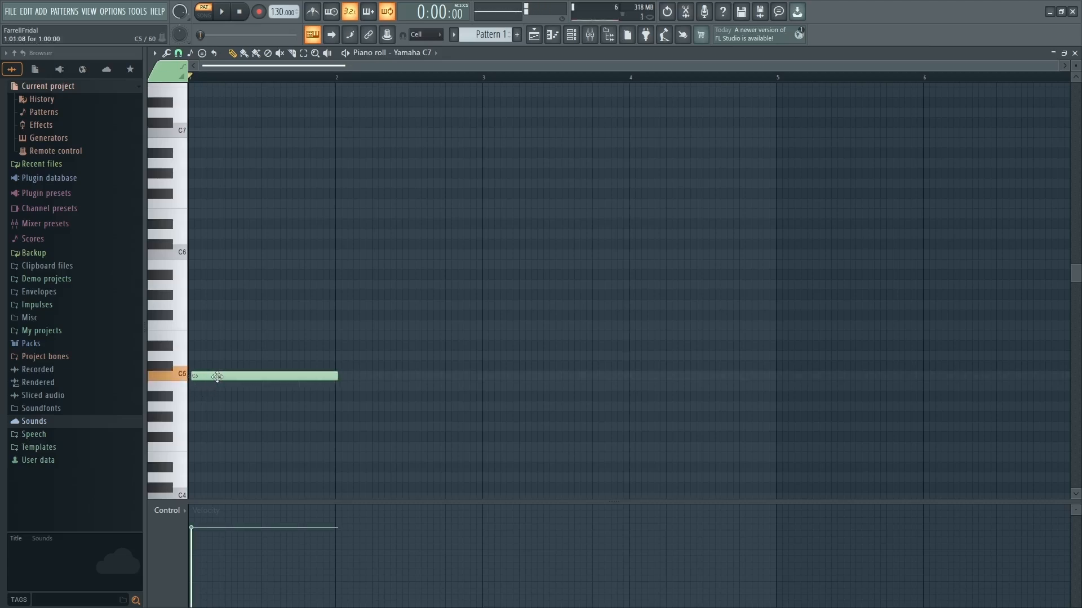
pyautogui.moveTo(262, 376); pyautogui.dragTo(227, 386)
pyautogui.scroll(3, 276, 398)
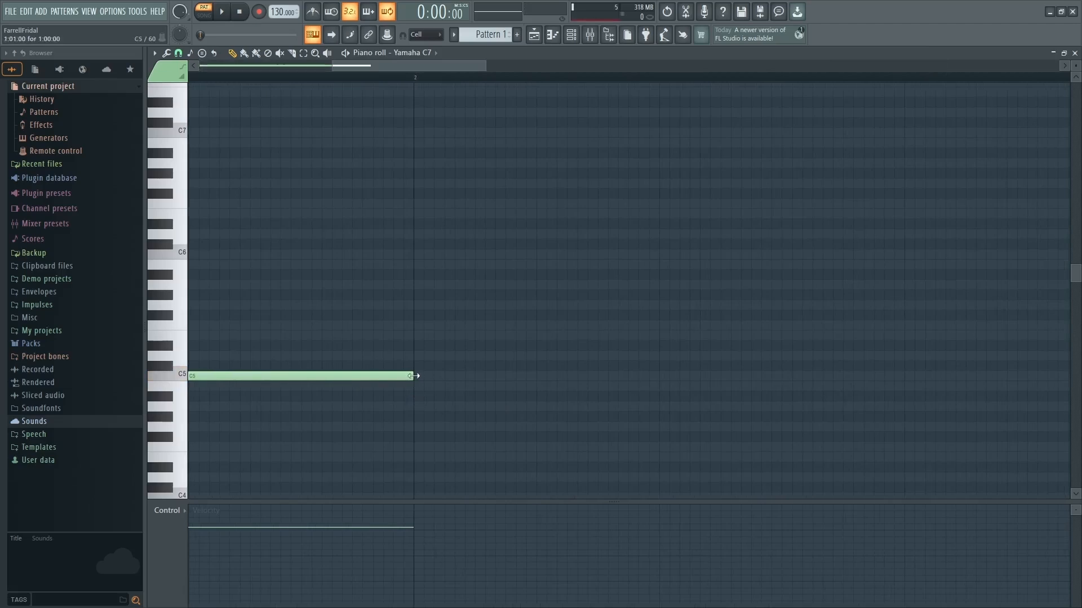
pyautogui.moveTo(413, 376)
pyautogui.mouseDown()
pyautogui.moveTo(692, 380)
pyautogui.moveTo(409, 383)
pyautogui.moveTo(445, 375)
pyautogui.moveTo(437, 384)
pyautogui.mouseUp()
pyautogui.scroll(-3, 379, 416)
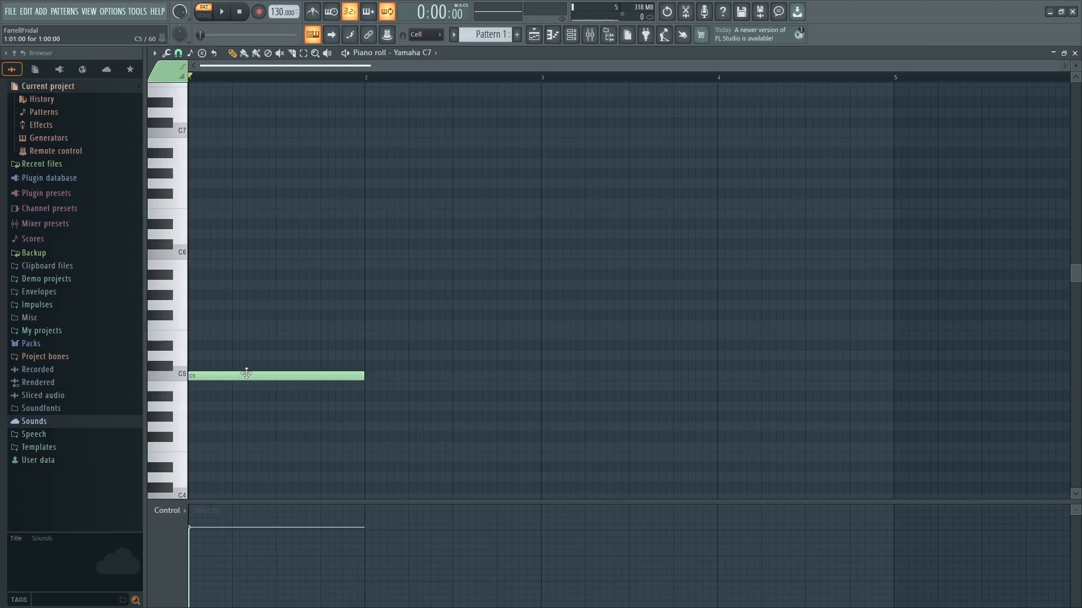
# Step: Stack one-bar E5 and G5 notes above the C5 note in bar 1 to complete the chord
pyautogui.click(245, 373)
pyautogui.click(192, 335)
pyautogui.click(191, 295)
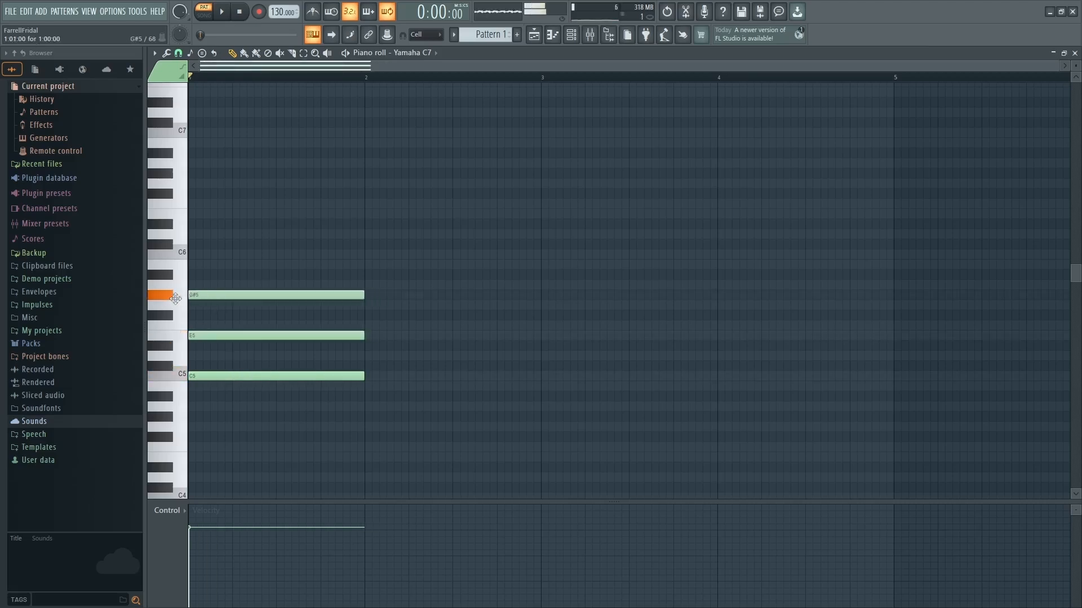
pyautogui.moveTo(175, 299); pyautogui.dragTo(145, 309)
# Step: Add a one-bar chord of A4, C5 and E5 at bar 2 and play the pattern back
pyautogui.moveTo(373, 423)
pyautogui.mouseDown()
pyautogui.moveTo(360, 424)
pyautogui.moveTo(362, 399)
pyautogui.mouseUp()
pyautogui.keyDown('ctrl'); pyautogui.scroll(4, 367, 417); pyautogui.keyUp('ctrl')
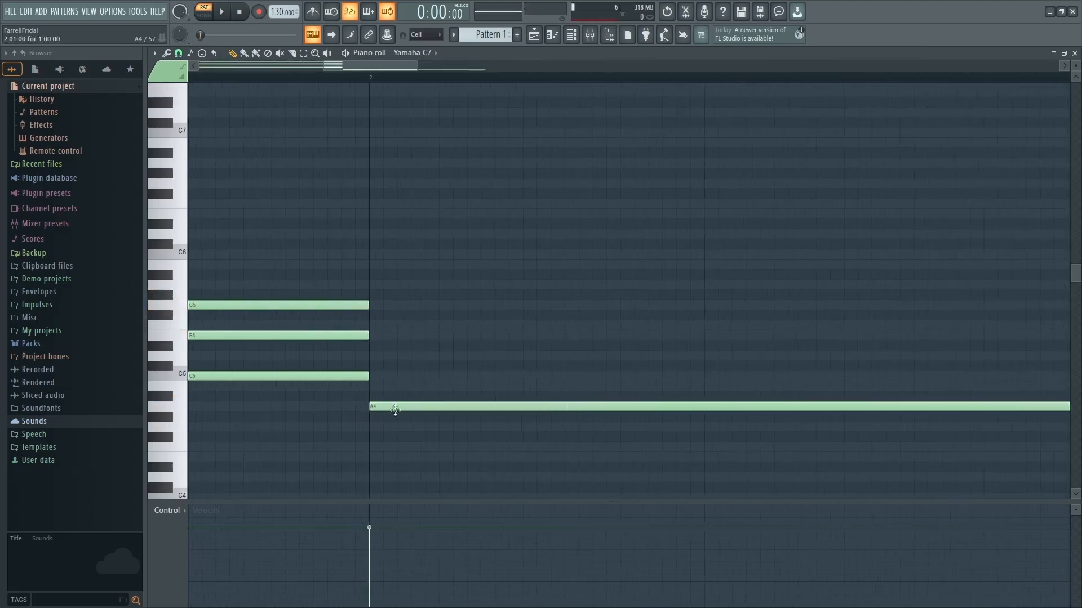
pyautogui.click(373, 377)
pyautogui.click(373, 336)
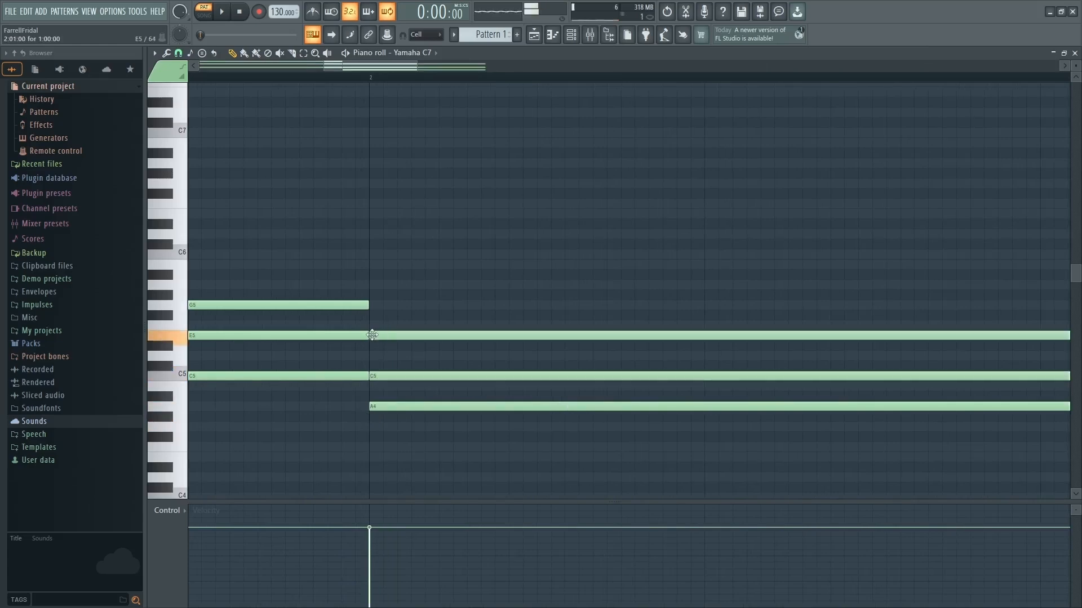
pyautogui.keyDown('ctrl'); pyautogui.scroll(-5, 465, 390); pyautogui.keyUp('ctrl')
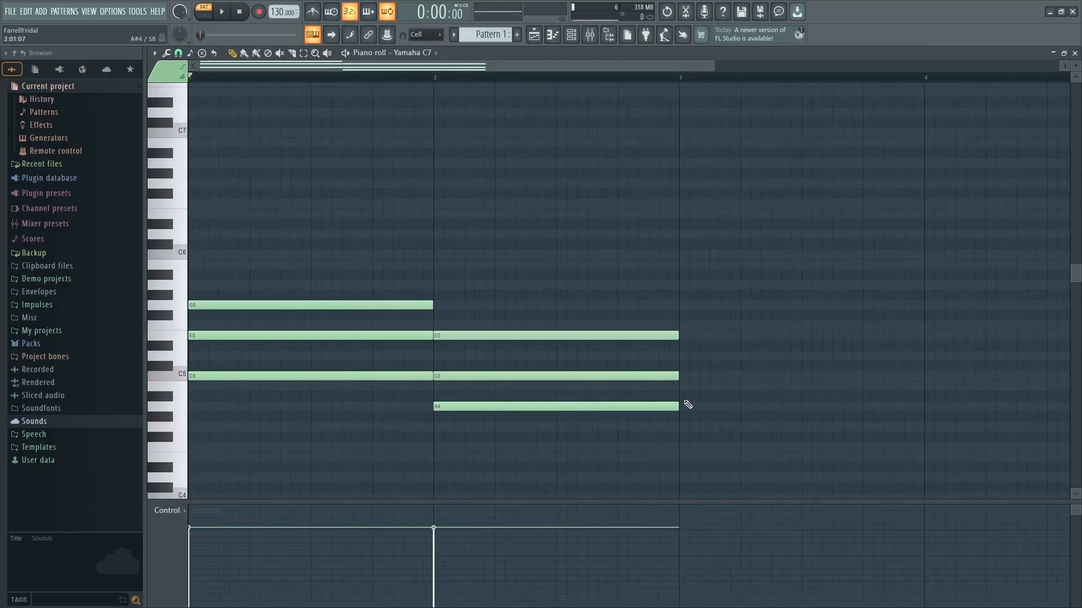
pyautogui.press('space')
pyautogui.hscroll(1, 604, 379)
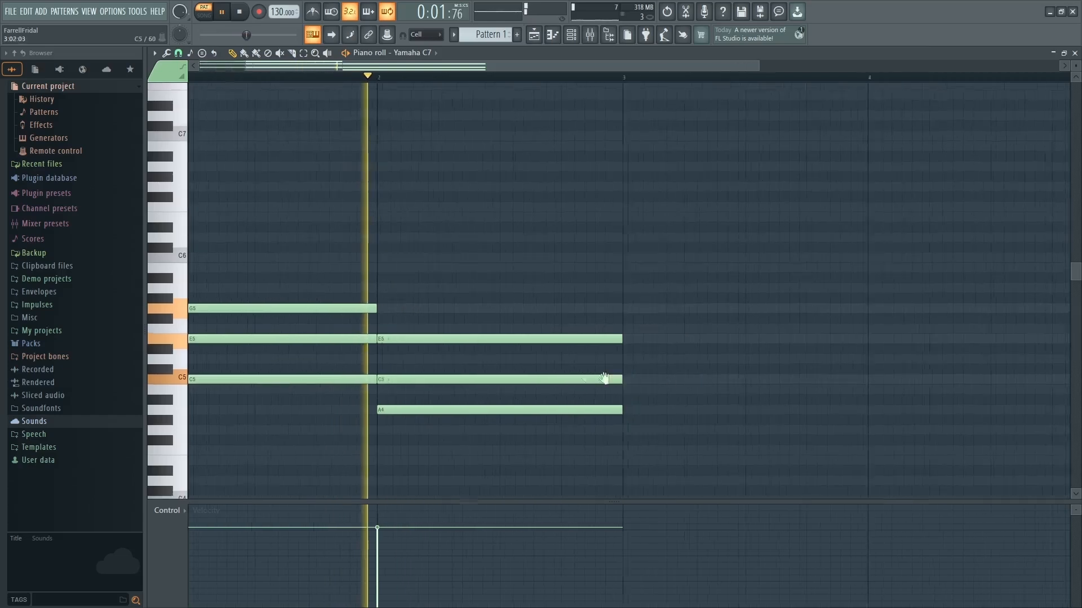
pyautogui.hscroll(2, 564, 372)
pyautogui.scroll(-2, 538, 370)
pyautogui.press('space')
# Step: Add a one-bar chord of B4, D5 and F#5 at bar 3 and listen to the progression
pyautogui.click(517, 362)
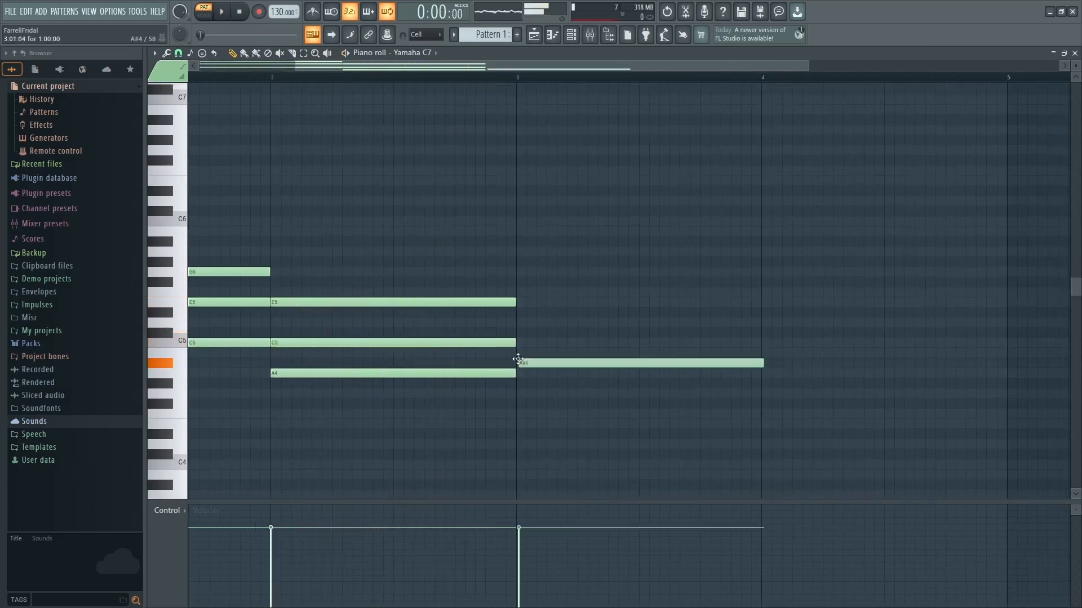
pyautogui.moveTo(518, 351); pyautogui.dragTo(499, 322)
pyautogui.keyDown('ctrl'); pyautogui.scroll(3, 536, 335); pyautogui.keyUp('ctrl')
pyautogui.moveTo(497, 271); pyautogui.dragTo(491, 283)
pyautogui.press('space')
pyautogui.scroll(-4, 512, 329)
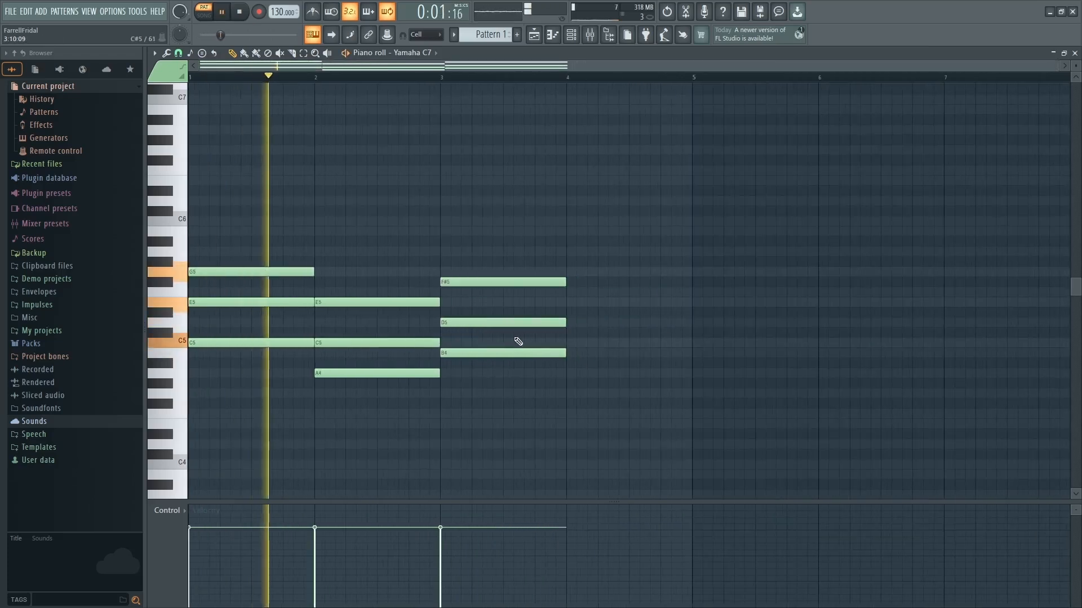
pyautogui.keyDown('ctrl'); pyautogui.scroll(3, 589, 374); pyautogui.keyUp('ctrl')
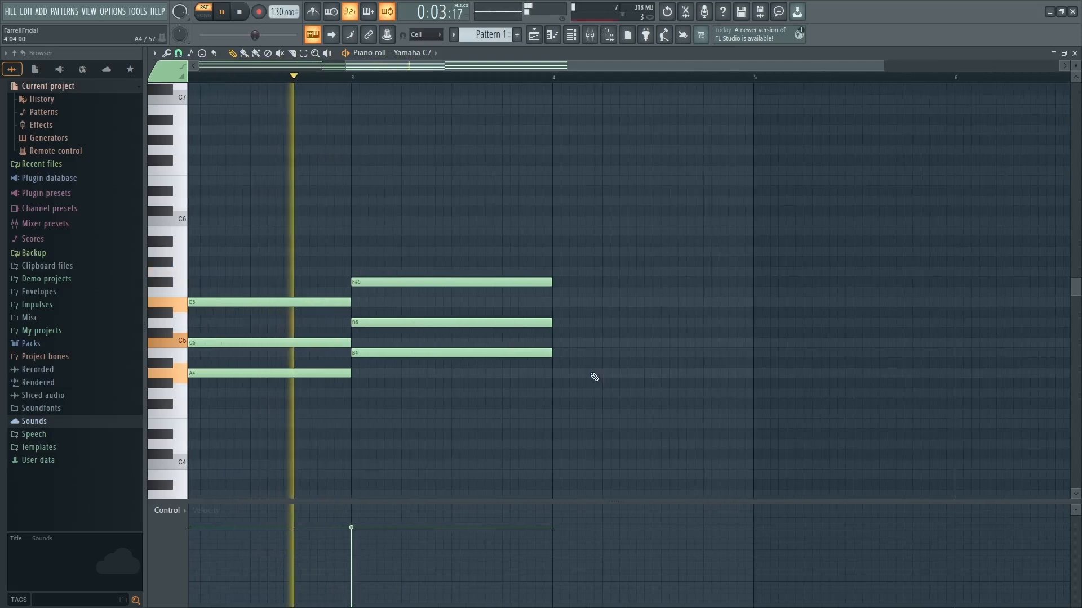
pyautogui.keyDown('ctrl'); pyautogui.scroll(2, 589, 352); pyautogui.keyUp('ctrl')
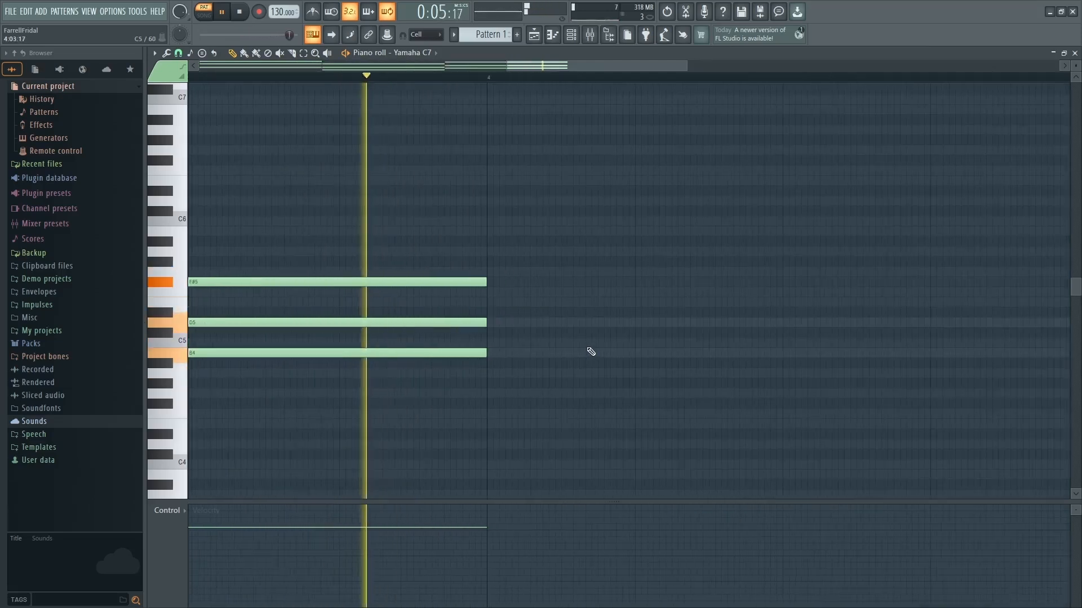
pyautogui.press('space')
# Step: Extend the three notes of the last chord to the start of bar 5 and play the pattern back
pyautogui.keyDown('ctrl'); pyautogui.scroll(1, 479, 385); pyautogui.keyUp('ctrl')
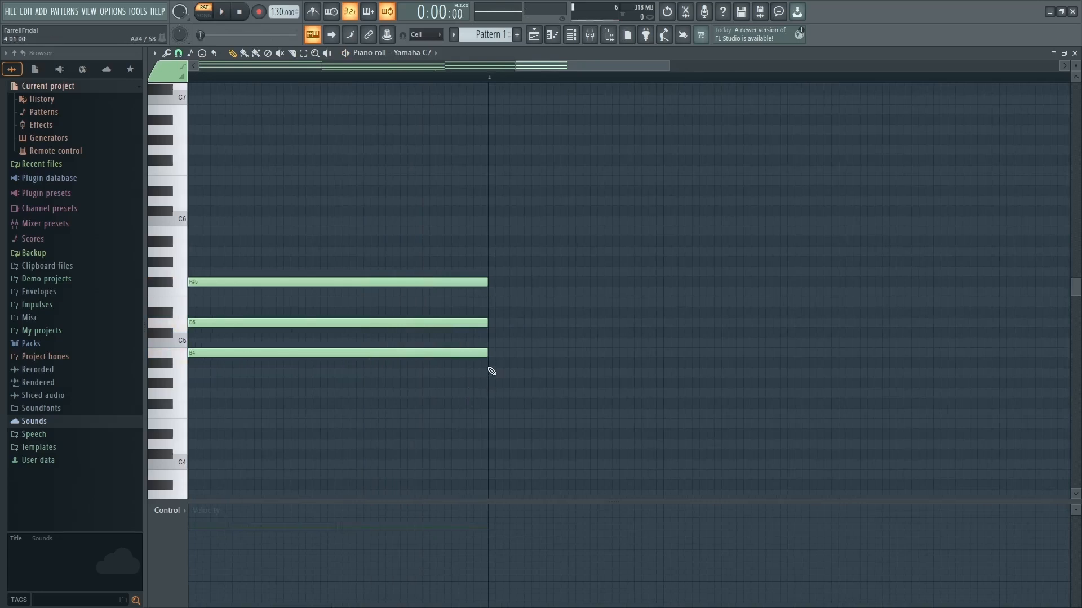
pyautogui.moveTo(487, 353); pyautogui.dragTo(1019, 357)
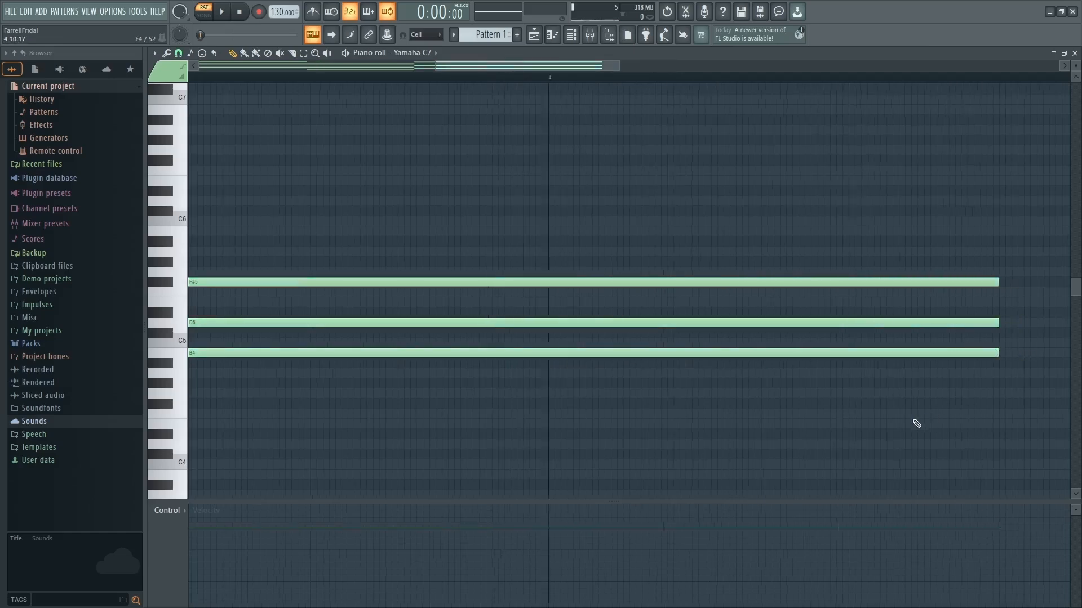
pyautogui.scroll(-3, 916, 424)
pyautogui.moveTo(816, 364); pyautogui.dragTo(862, 364)
pyautogui.press('space')
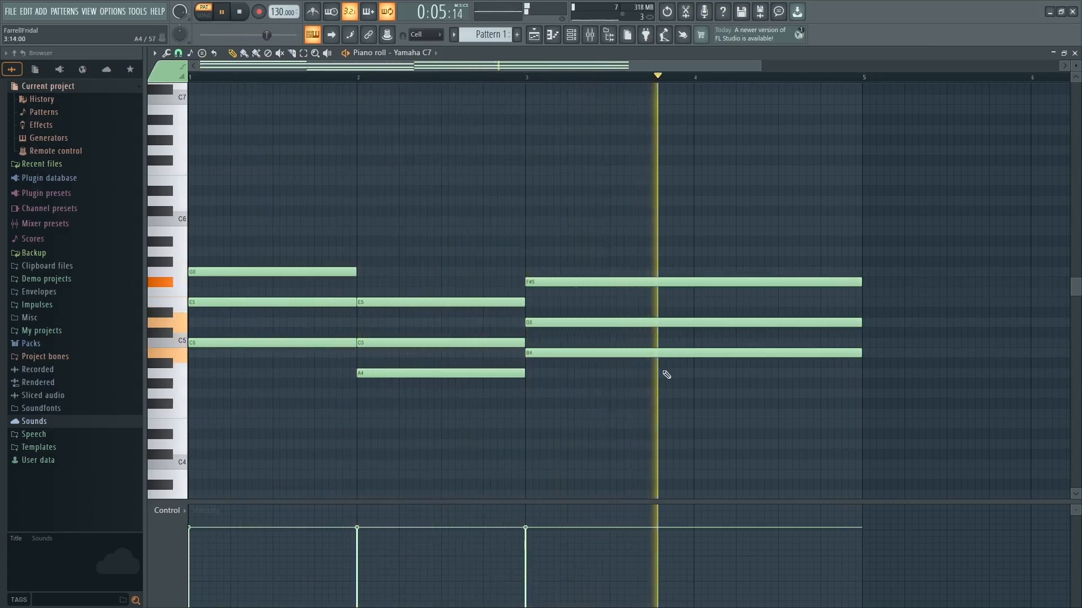
pyautogui.press('space')
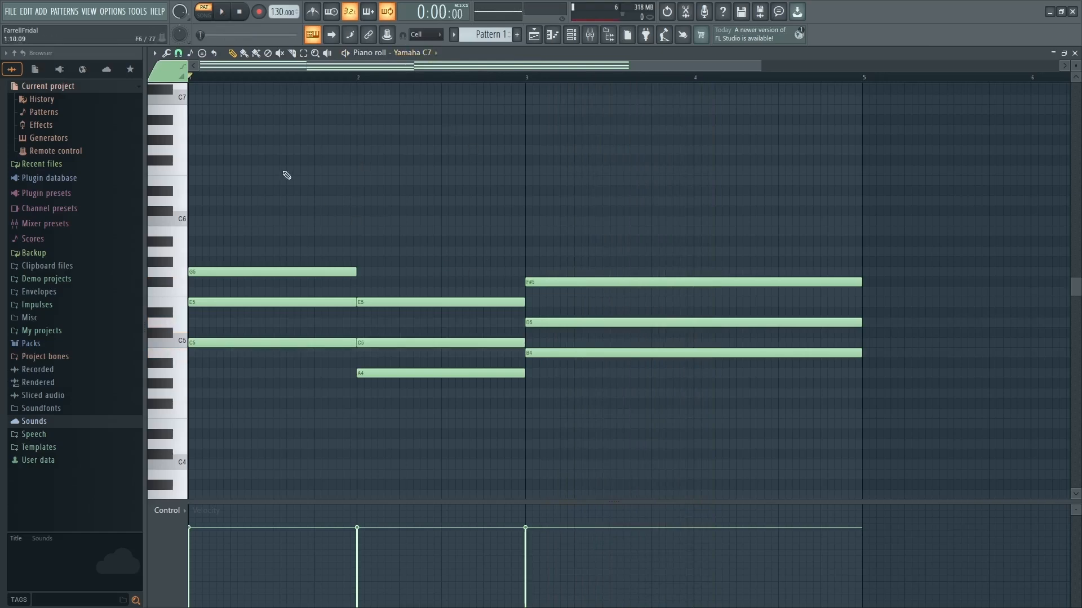
# Step: Set the tempo to 156 BPM and audition the chord progression
pyautogui.click(278, 12)
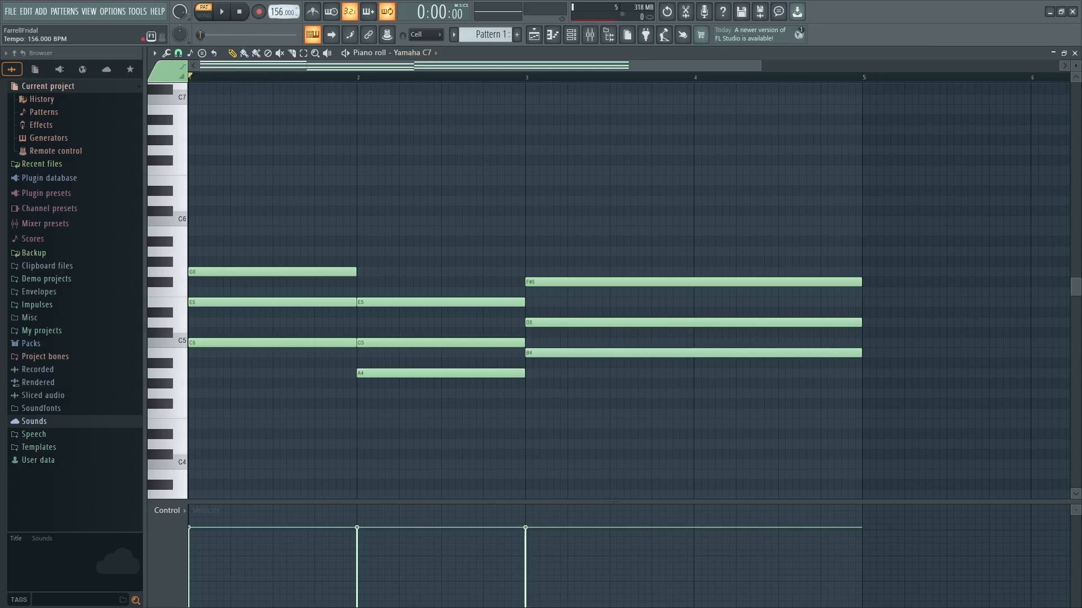
pyautogui.press('space')
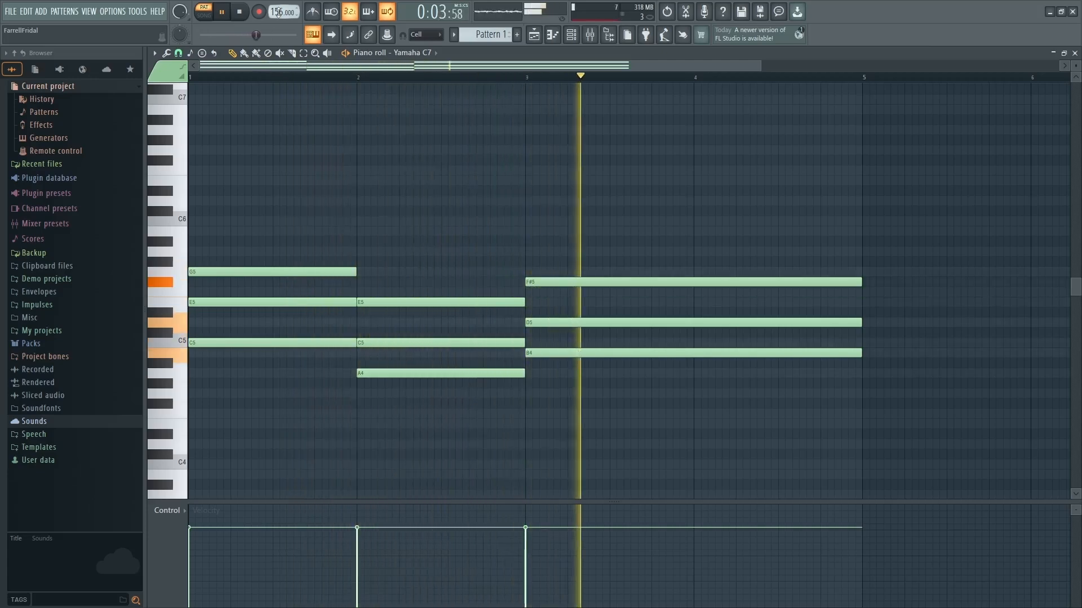
pyautogui.press('space')
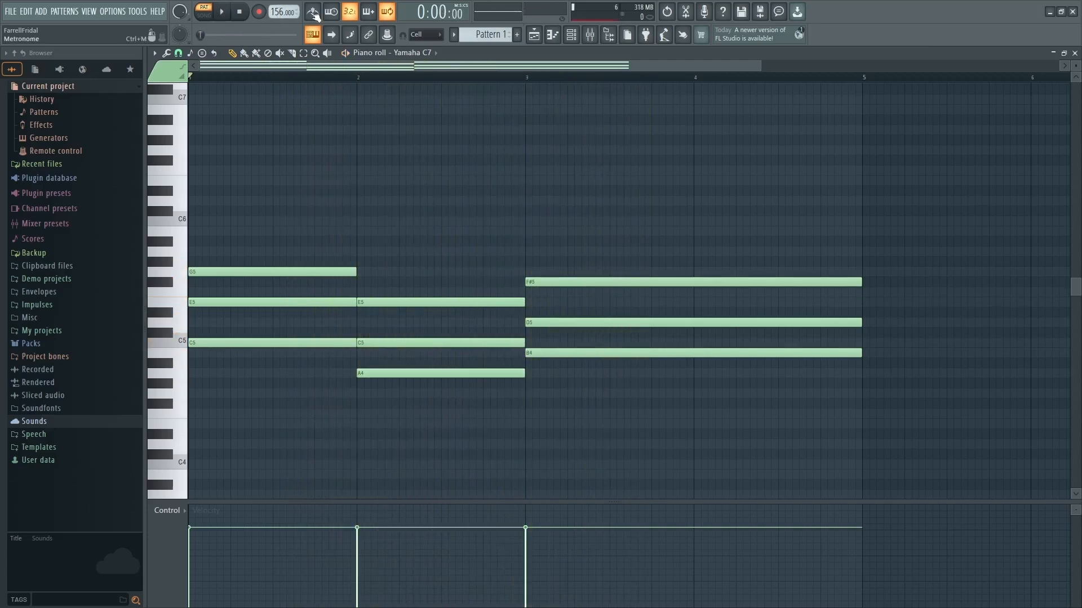
# Step: Play the chords with the metronome while trying faster and slower tempos, set the tempo to 110 BPM, and turn the metronome off
pyautogui.click(313, 14)
pyautogui.press('space')
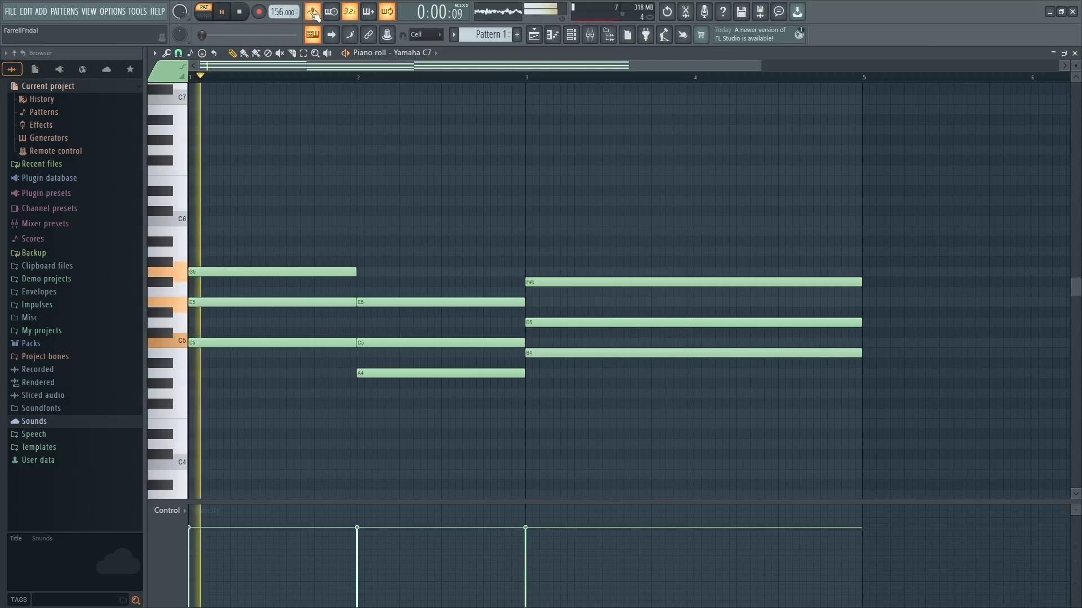
pyautogui.scroll(20, 276, 12)
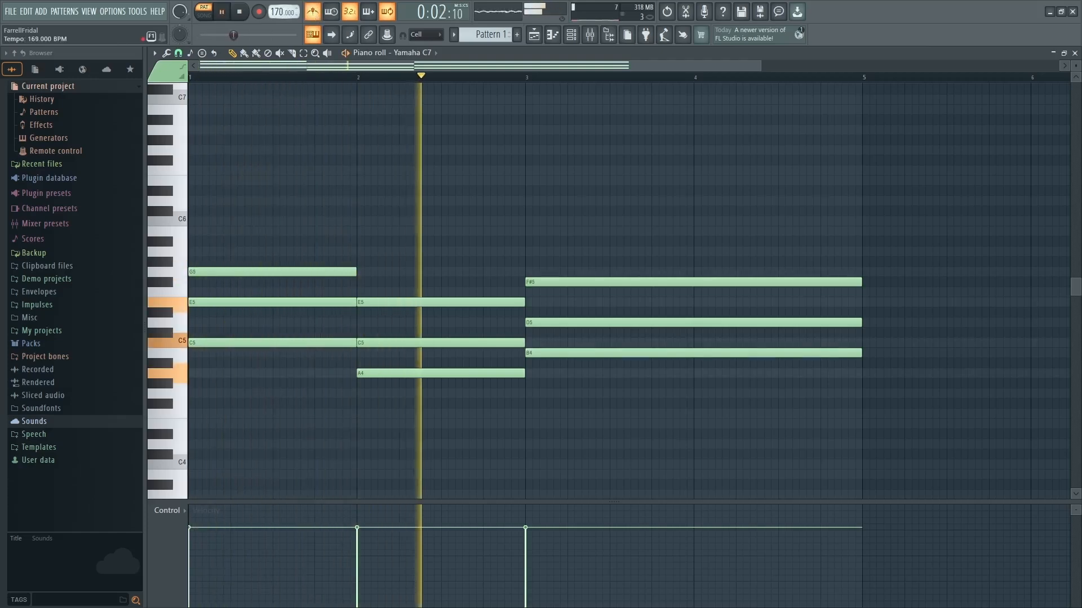
pyautogui.scroll(-14, 276, 12)
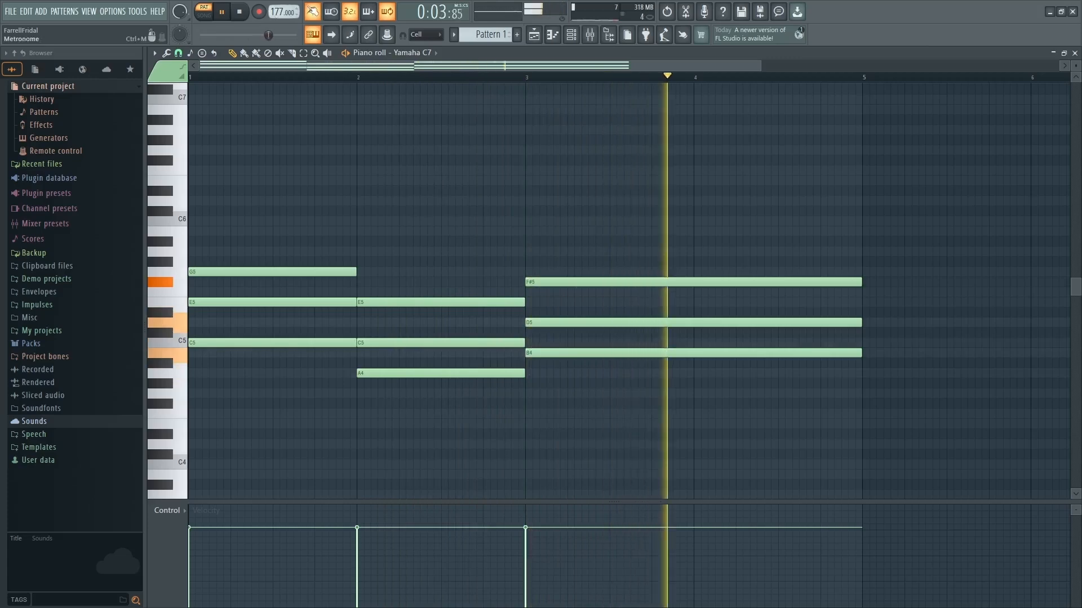
pyautogui.scroll(-20, 277, 12)
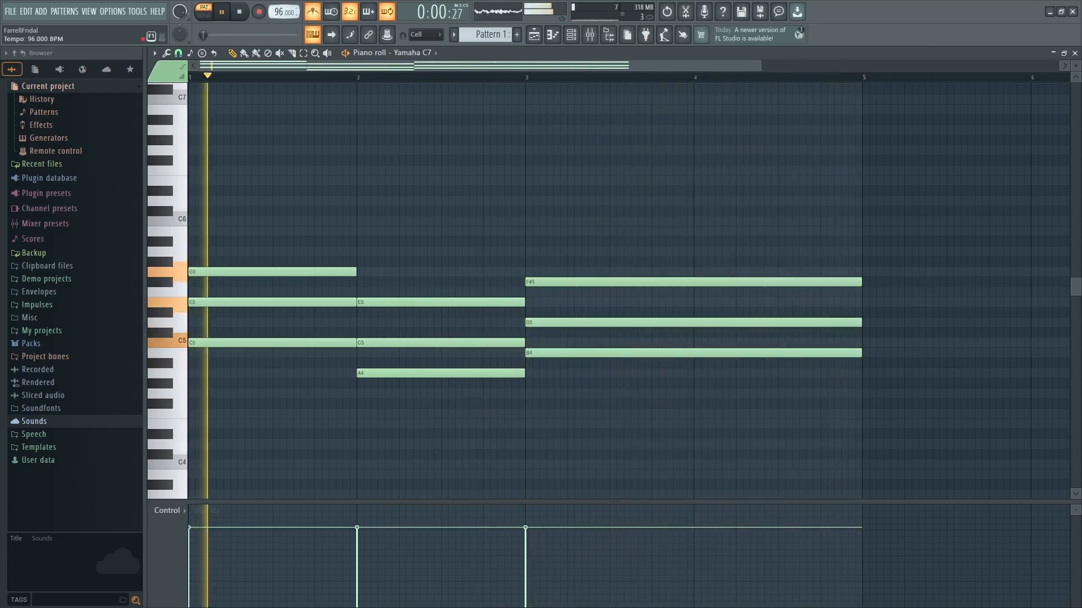
pyautogui.scroll(5, 278, 10)
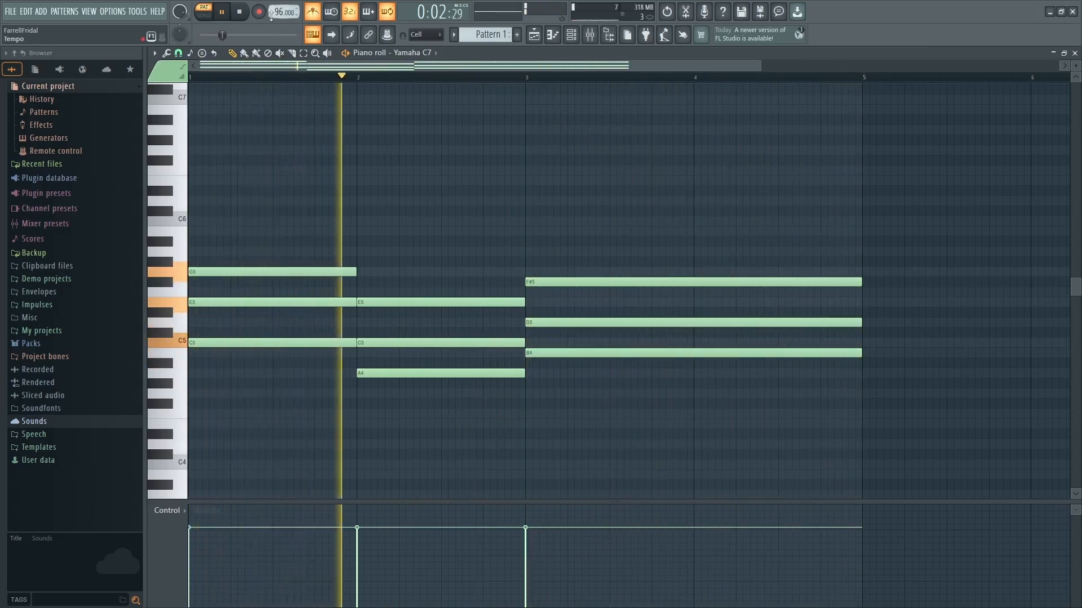
pyautogui.scroll(9, 278, 10)
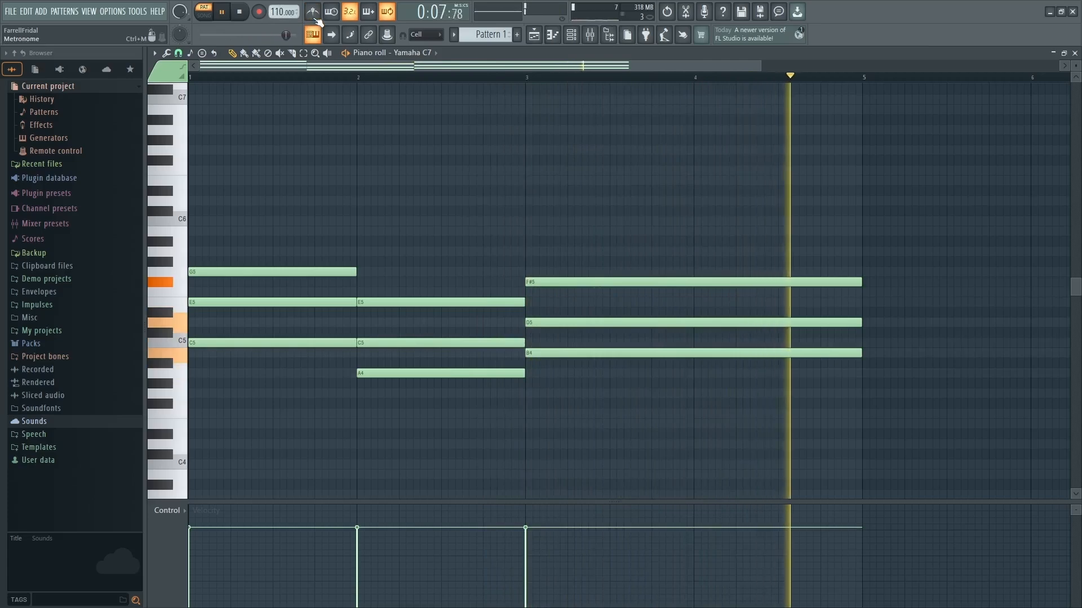
pyautogui.press('space')
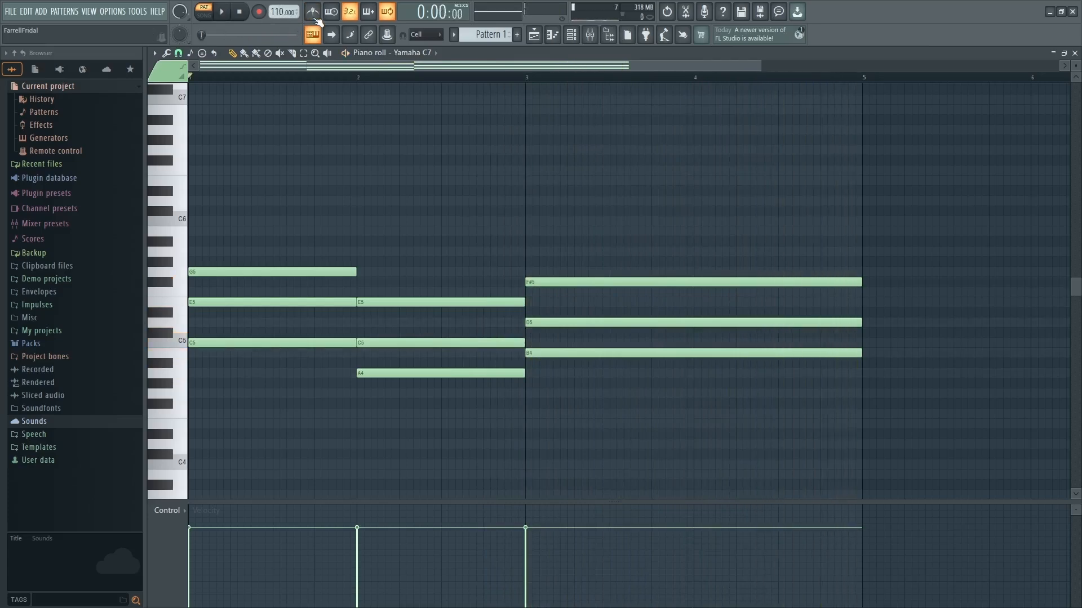
# Step: Open the playlist and place Pattern 1 on Track 1 starting at bar 1
pyautogui.click(533, 35)
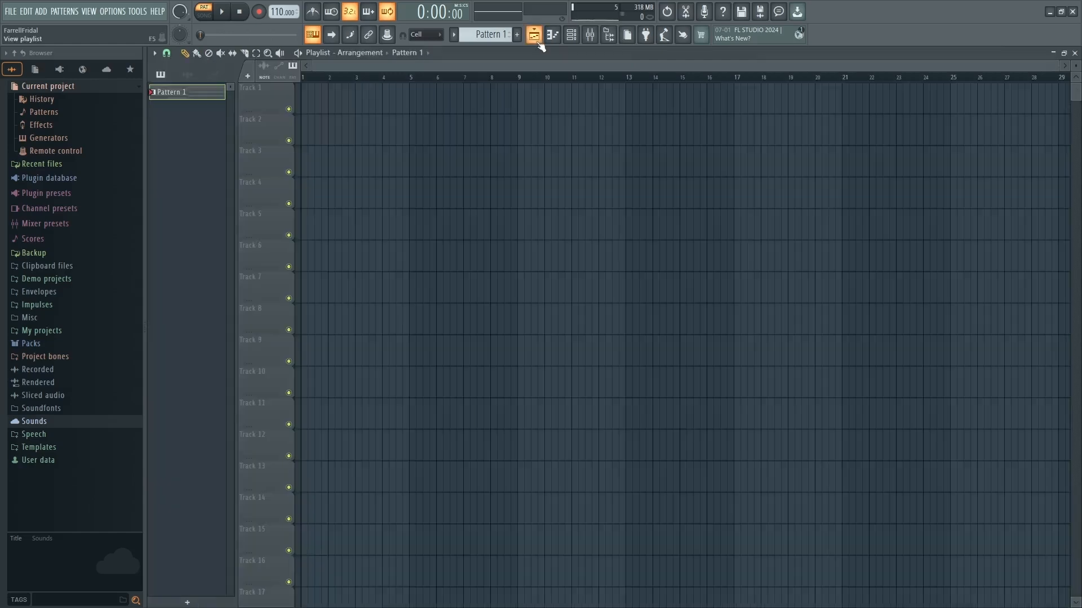
pyautogui.click(538, 43)
pyautogui.click(538, 43)
pyautogui.moveTo(187, 92); pyautogui.dragTo(389, 89)
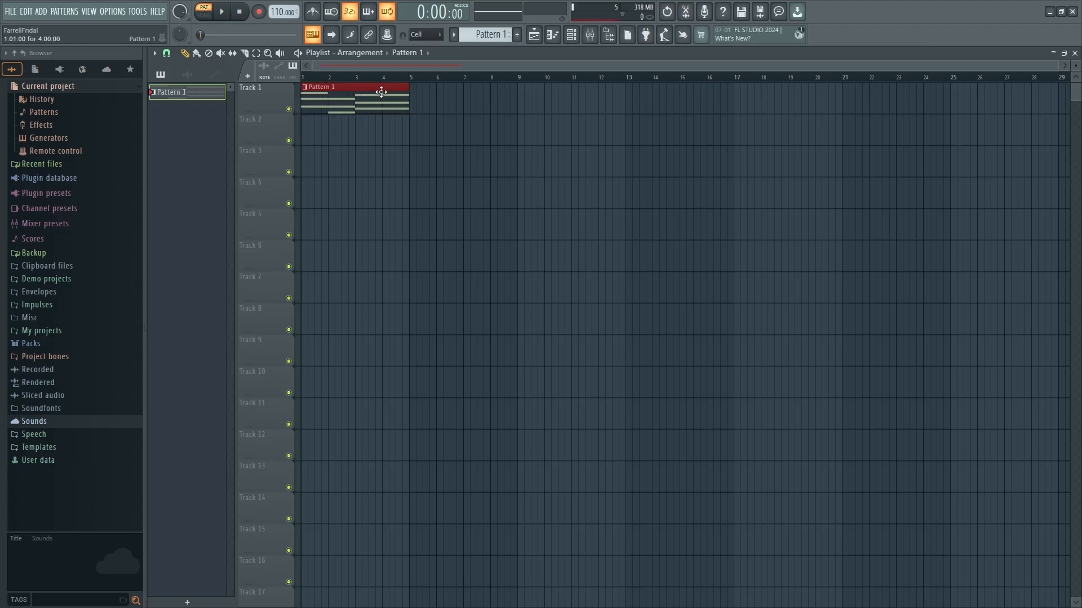
pyautogui.scroll(3, 379, 176)
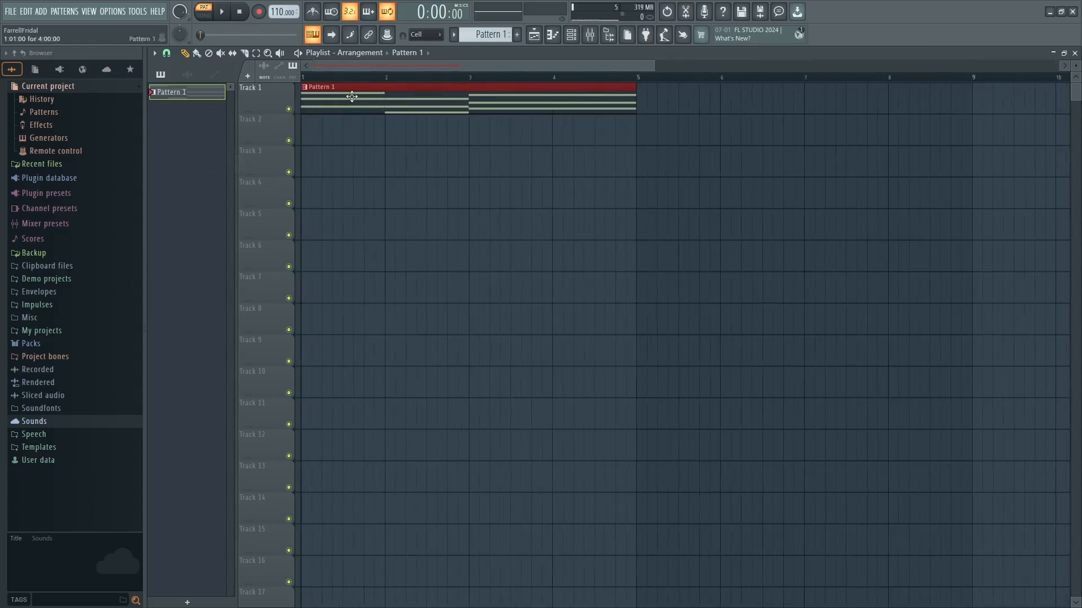
# Step: Create a new pattern named Kick and place its clip at the start of Track 2
pyautogui.click(517, 34)
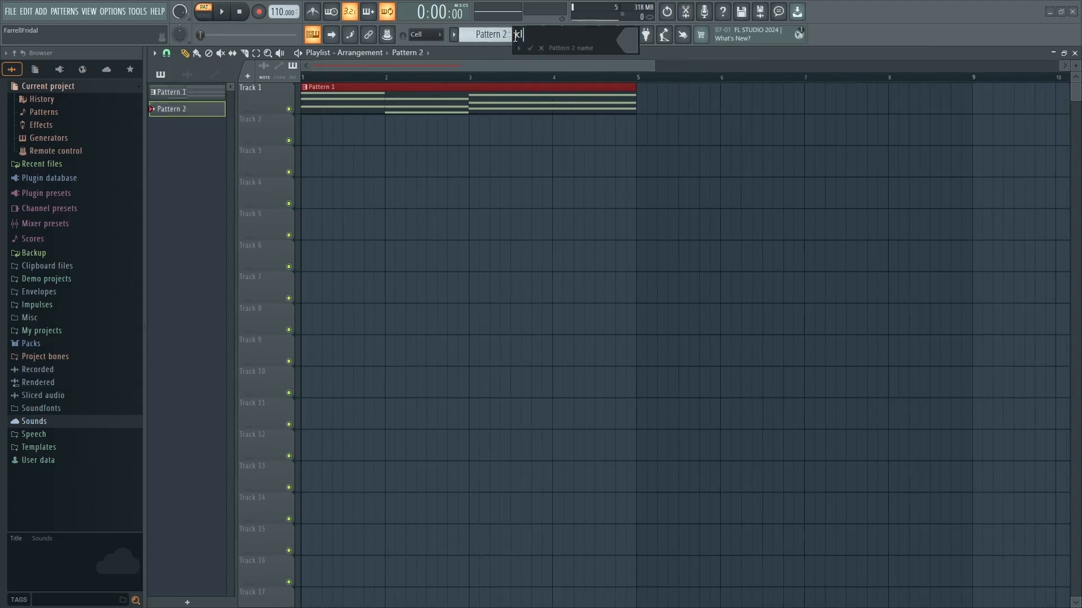
pyautogui.write('Kick')
pyautogui.press('Return')
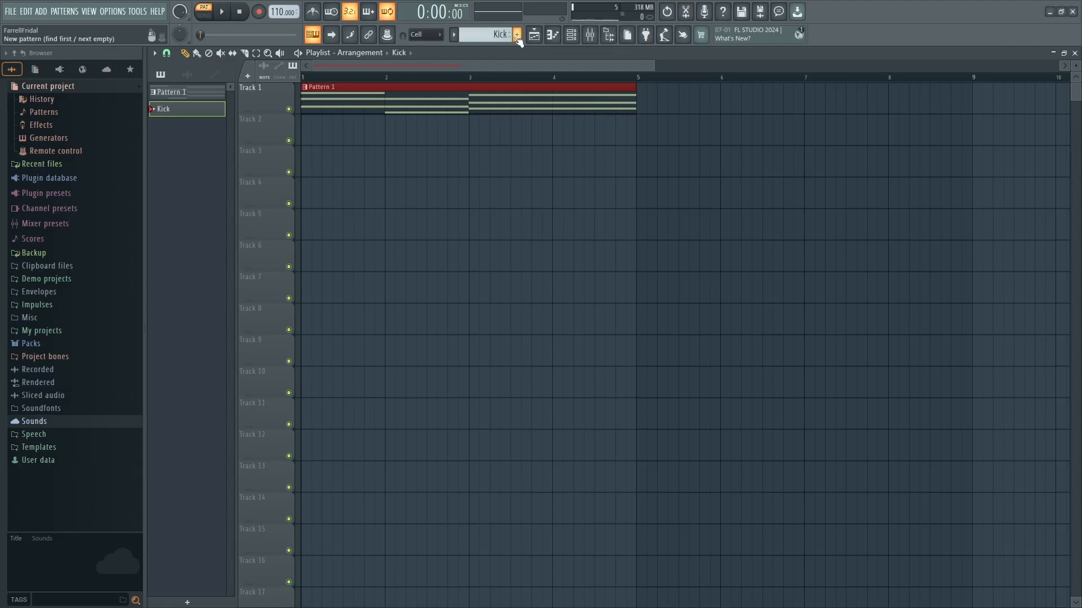
pyautogui.moveTo(180, 109); pyautogui.dragTo(350, 126)
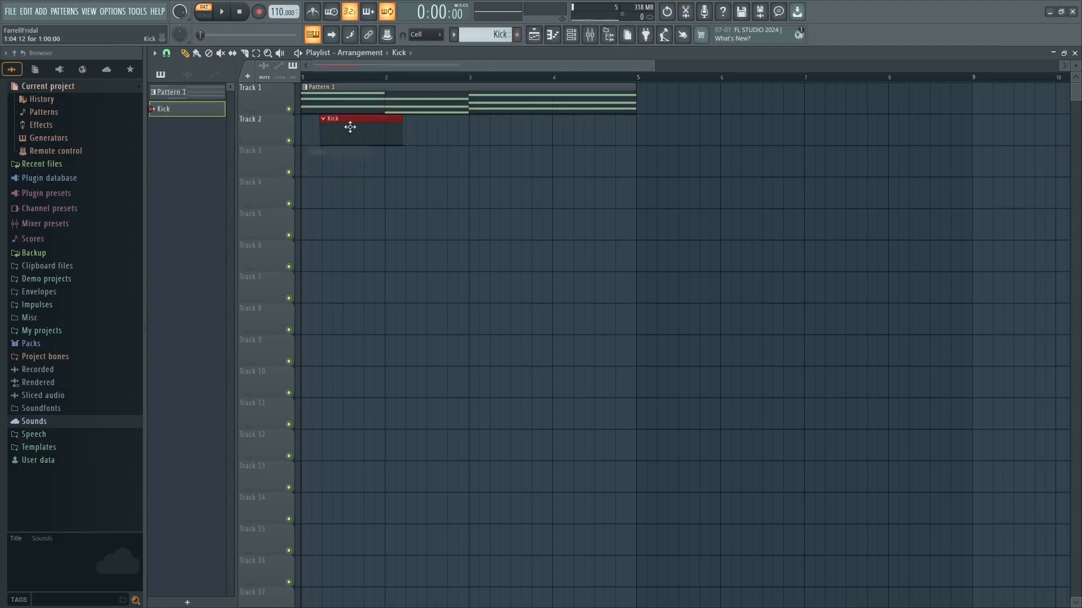
# Step: Program the 808 Kick on steps 1, 7 and 11 of the Kick pattern and play the song
pyautogui.click(571, 37)
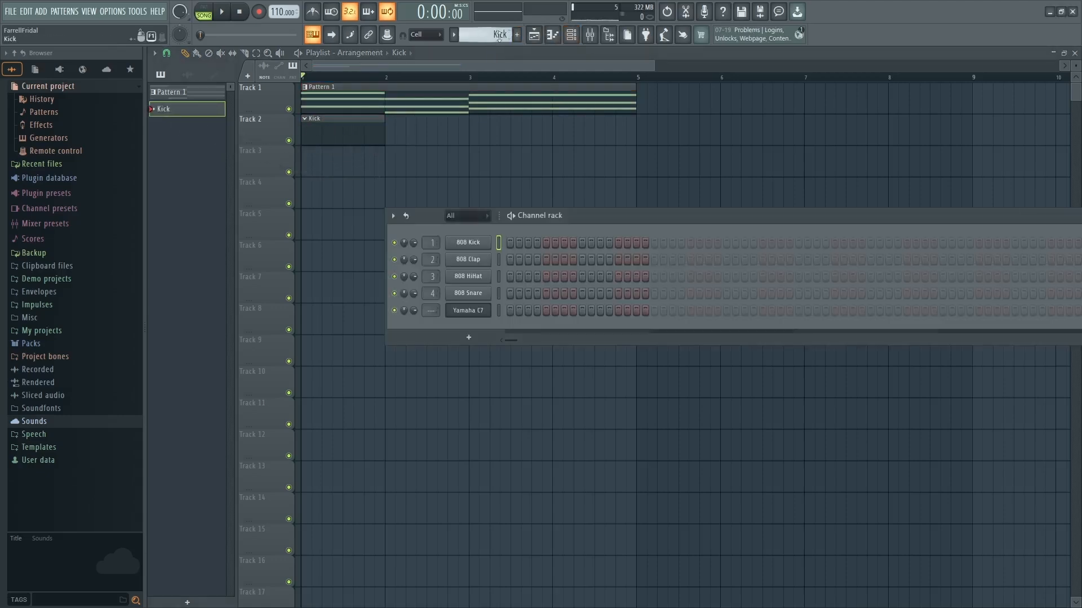
pyautogui.scroll(1, 499, 37)
pyautogui.scroll(-1, 499, 37)
pyautogui.press('space')
pyautogui.click(564, 242)
pyautogui.click(591, 242)
pyautogui.click(593, 242)
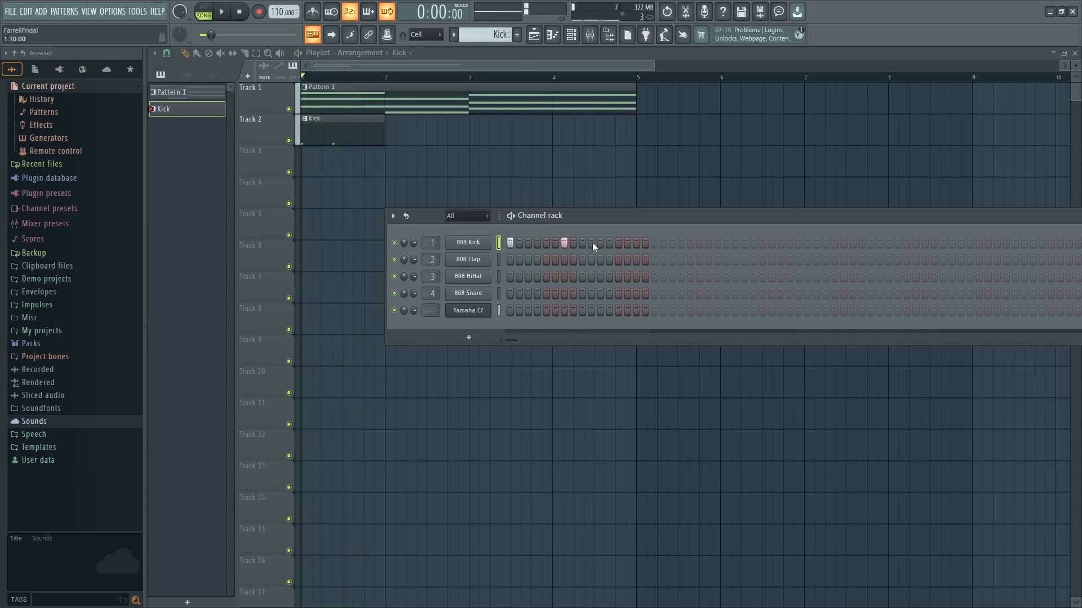
pyautogui.click(599, 242)
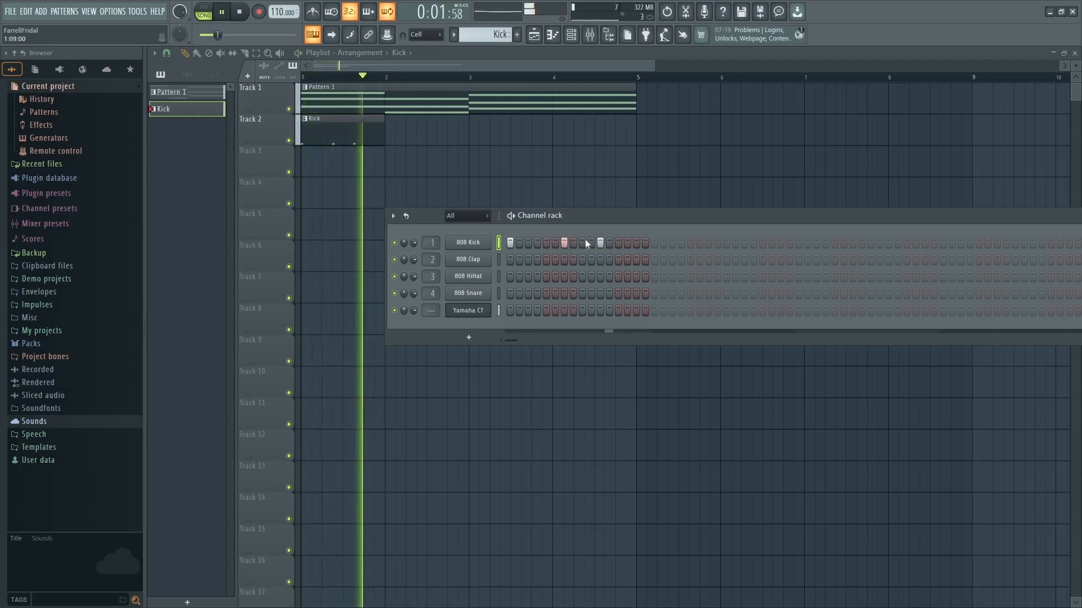
pyautogui.press('space')
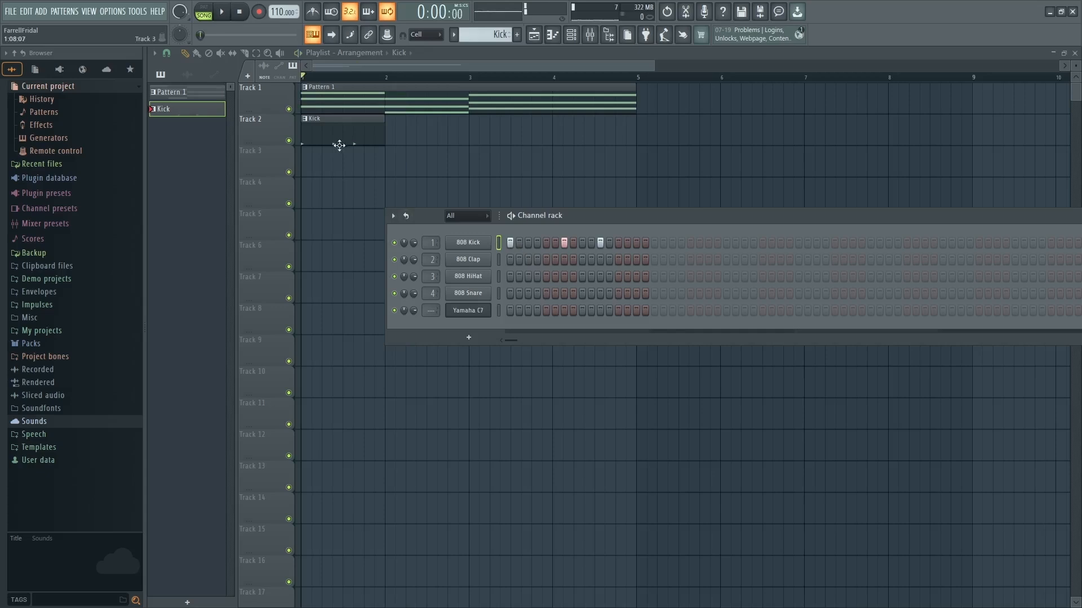
# Step: Repeat the Kick clip on Track 2 at bars 2, 3 and 4, aligned to the bar lines, while playing the arrangement
pyautogui.click(386, 137)
pyautogui.press('space')
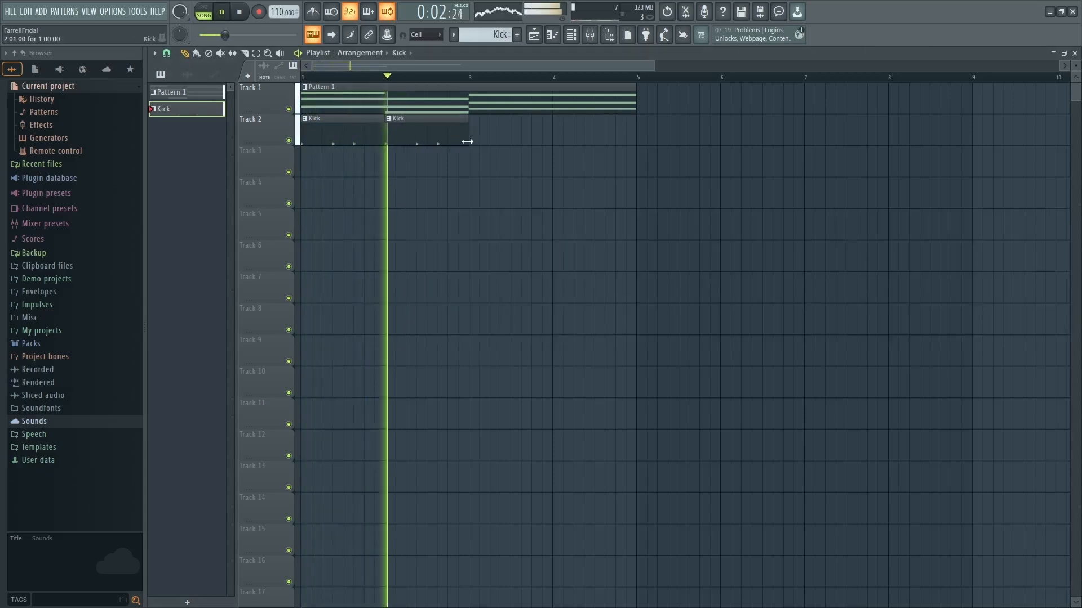
pyautogui.click(471, 137)
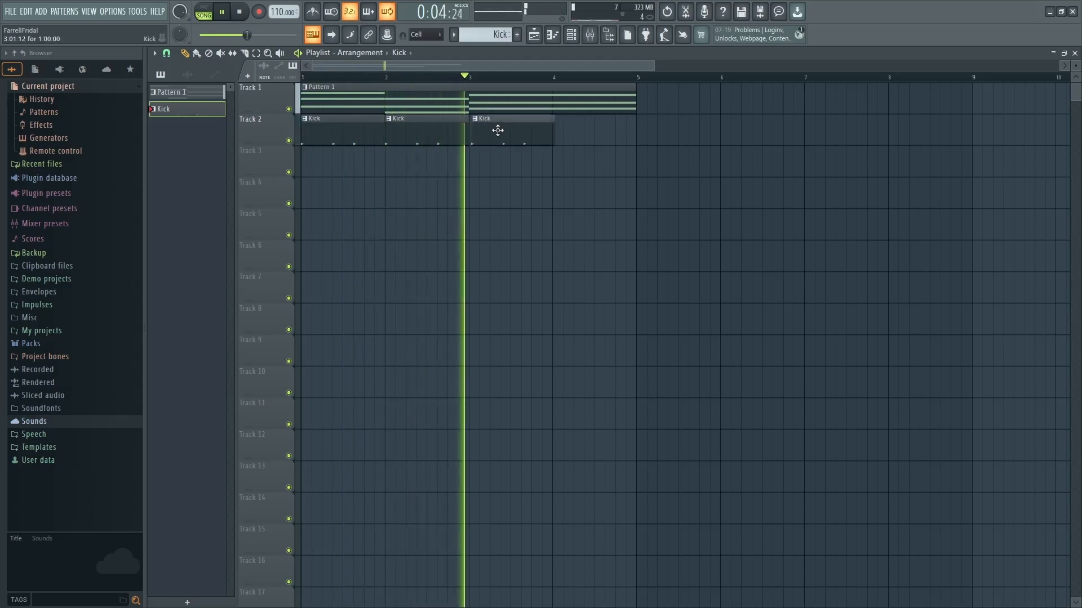
pyautogui.moveTo(498, 130); pyautogui.dragTo(495, 130)
pyautogui.press('space')
pyautogui.press('space')
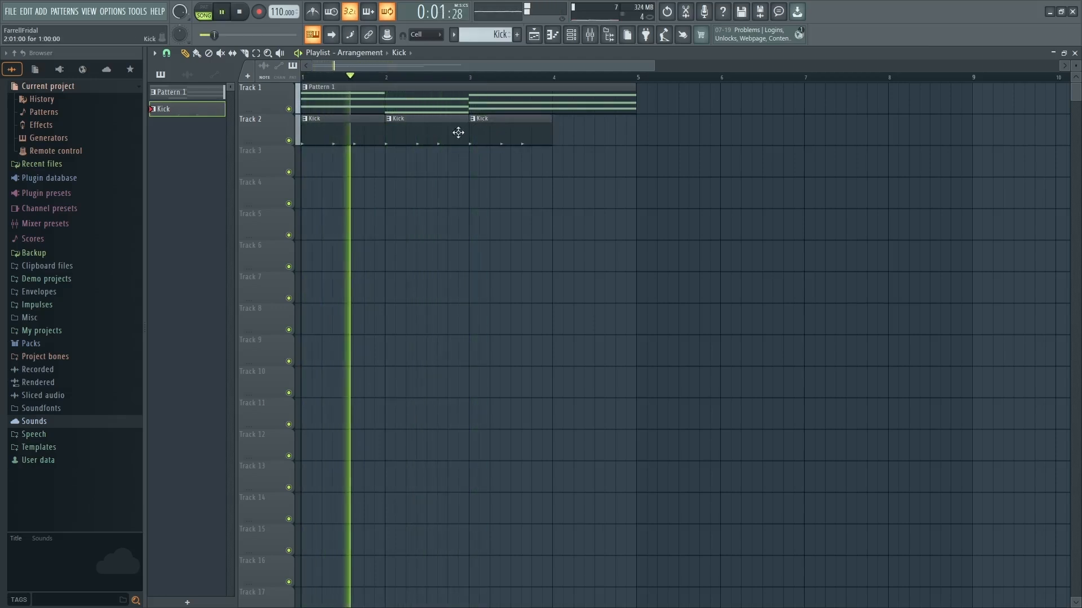
pyautogui.moveTo(416, 147); pyautogui.dragTo(386, 150)
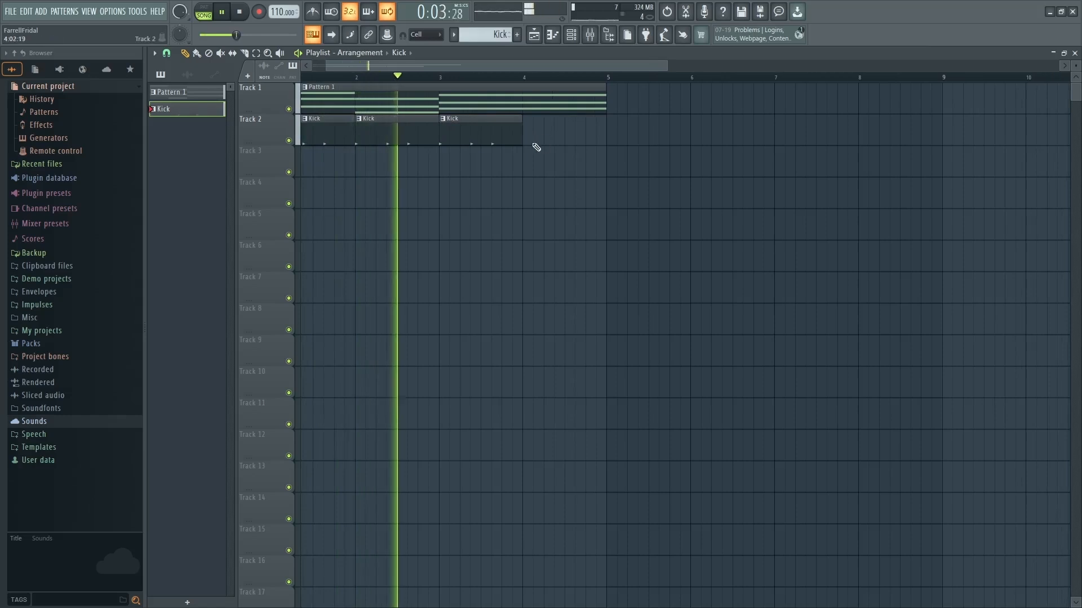
pyautogui.scroll(6, 520, 140)
pyautogui.click(512, 133)
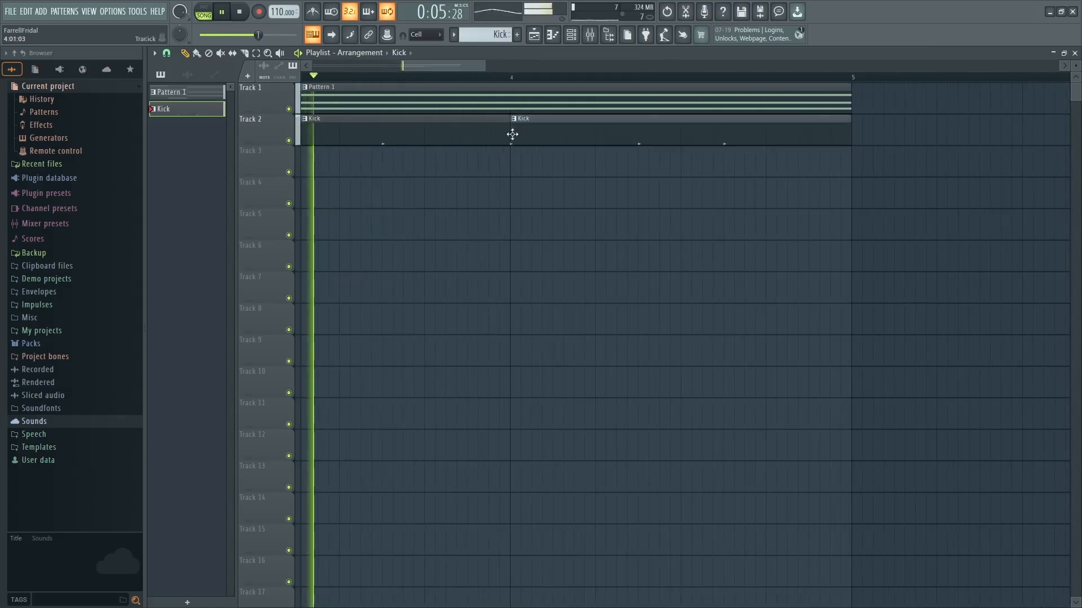
pyautogui.scroll(-6, 526, 211)
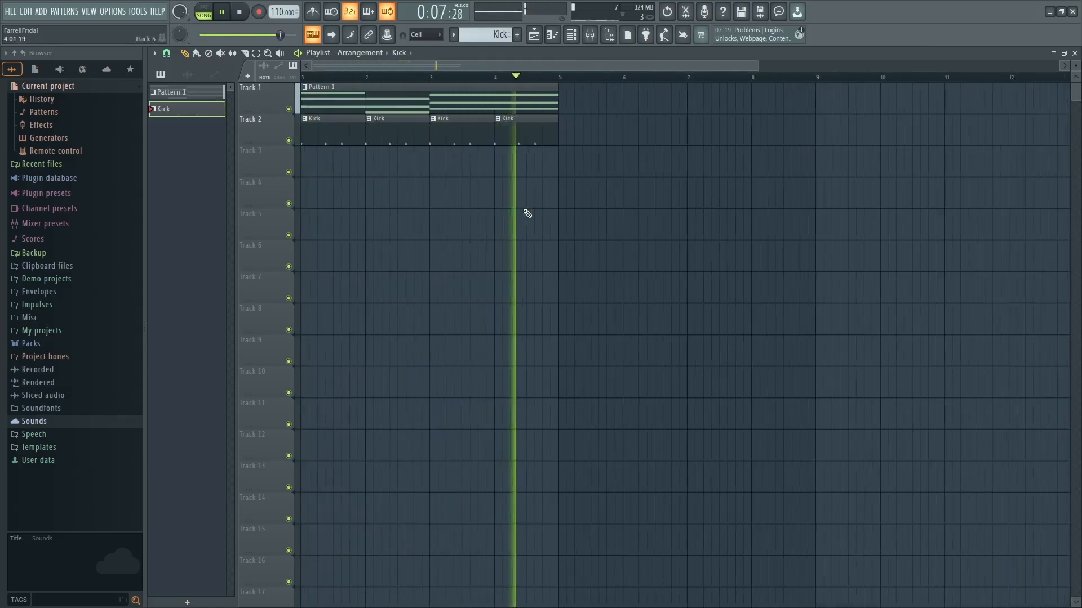
pyautogui.press('space')
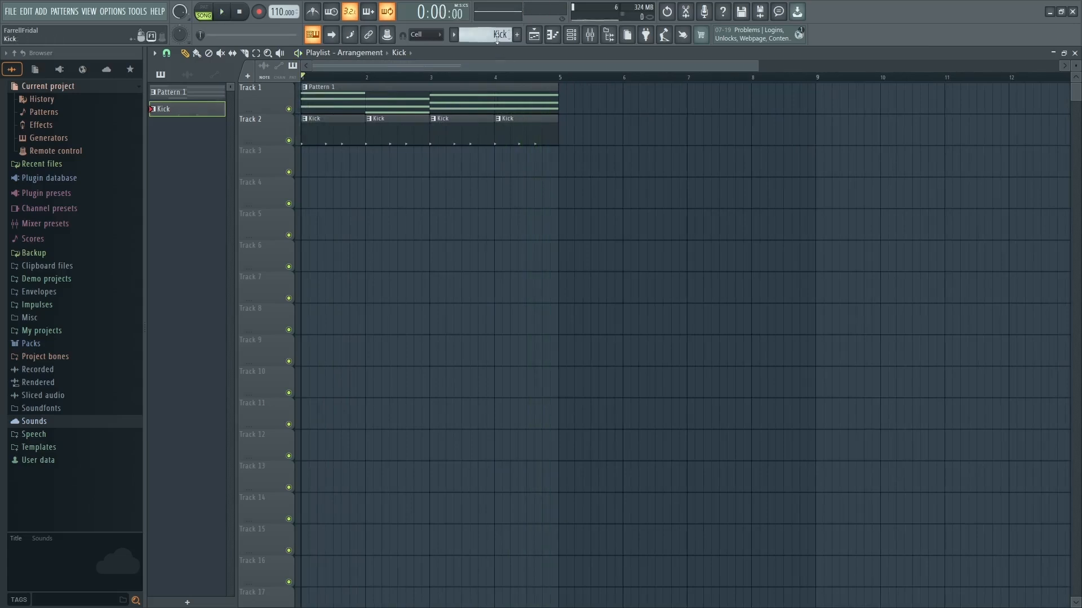
# Step: Create a new empty pattern and name it HiHat
pyautogui.scroll(1, 497, 37)
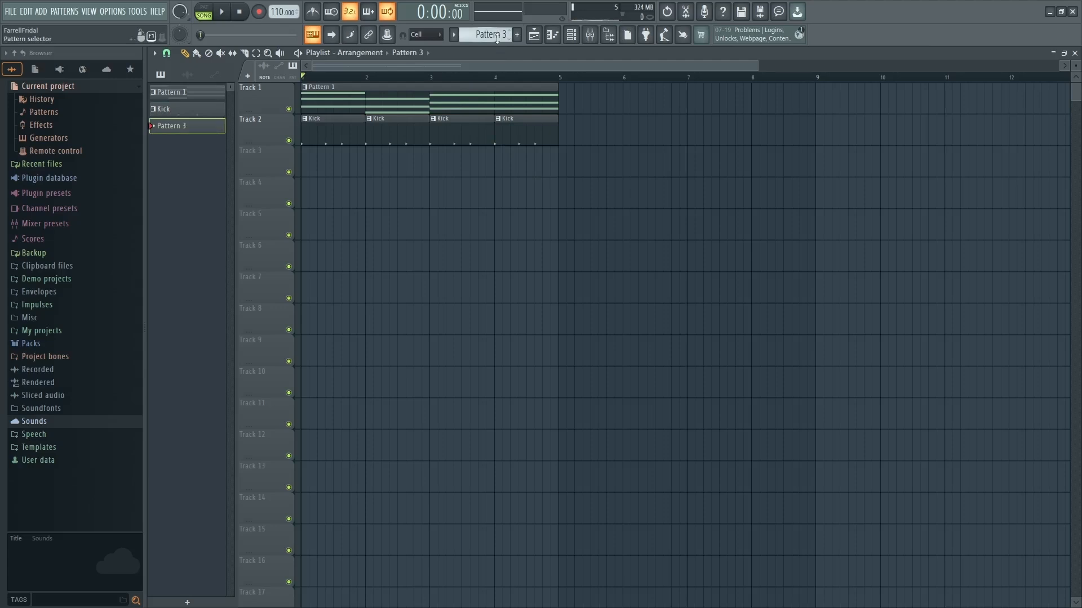
pyautogui.press('F2')
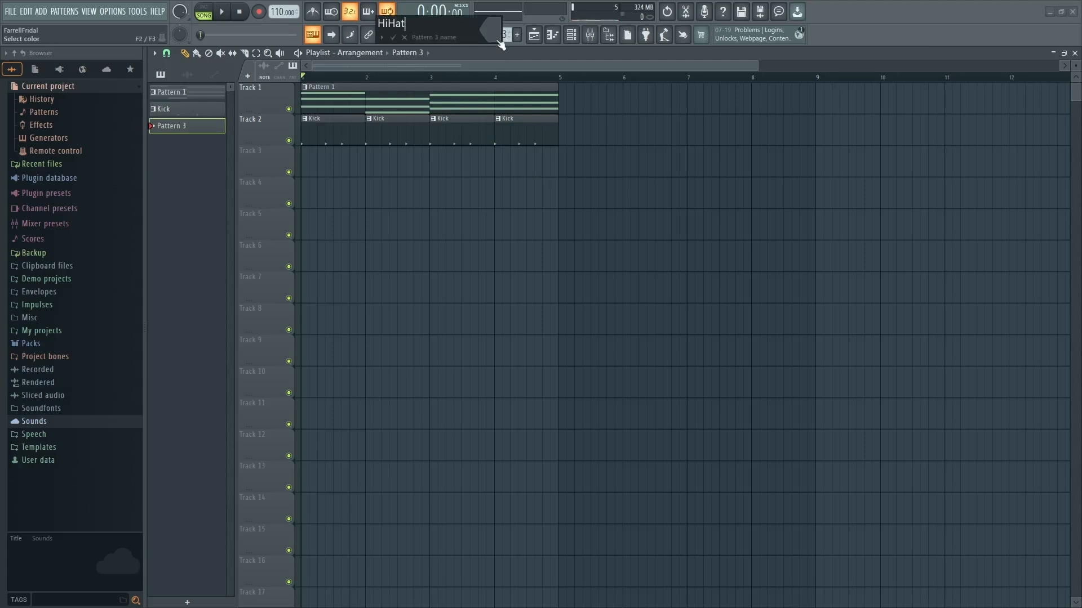
pyautogui.write('HiHat')
pyautogui.press('Return')
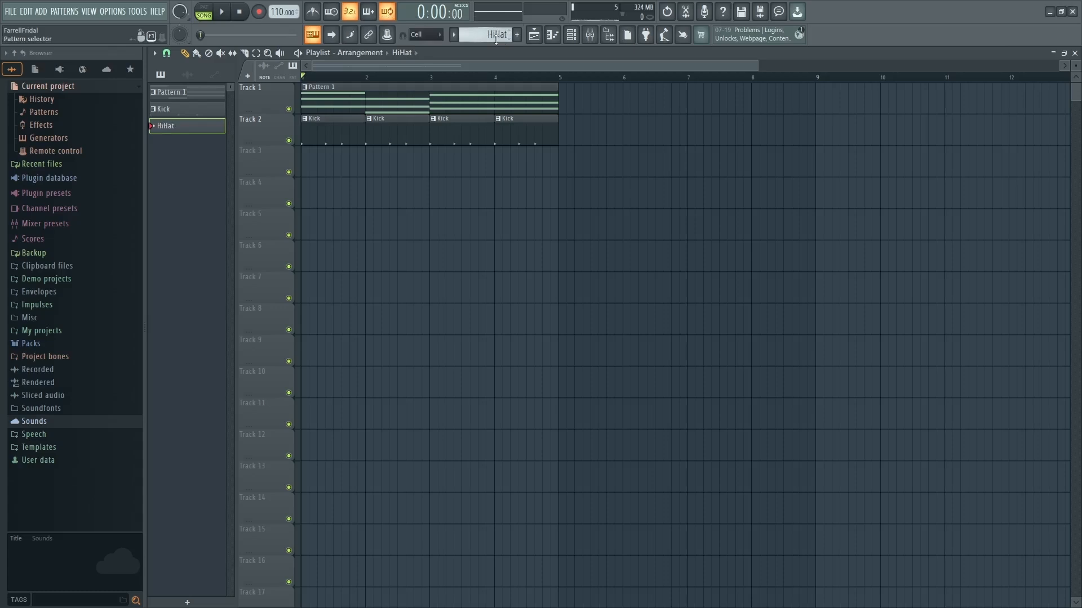
# Step: Extend the HiHat pattern to two bars with an 808 HiHat hit on step 17, and fill that channel every 2 steps
pyautogui.click(578, 37)
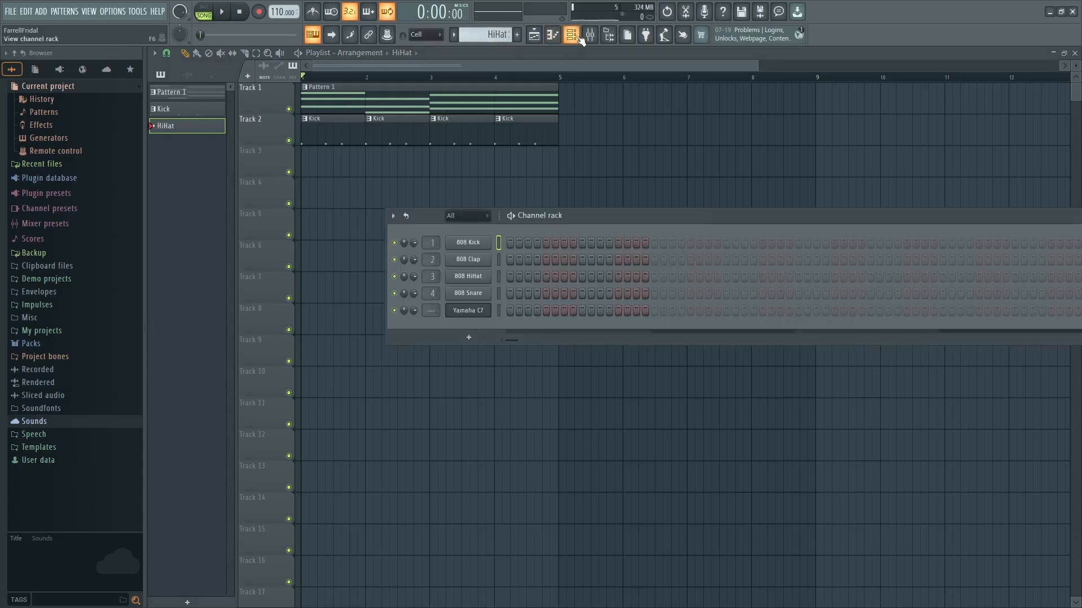
pyautogui.click(510, 276)
pyautogui.click(654, 277)
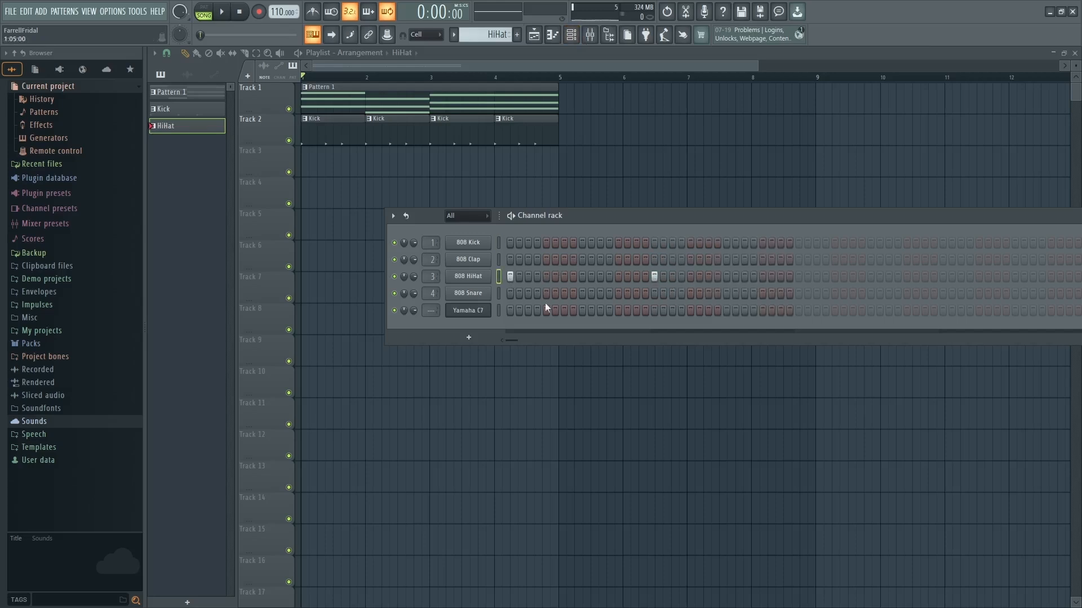
pyautogui.rightClick(463, 282)
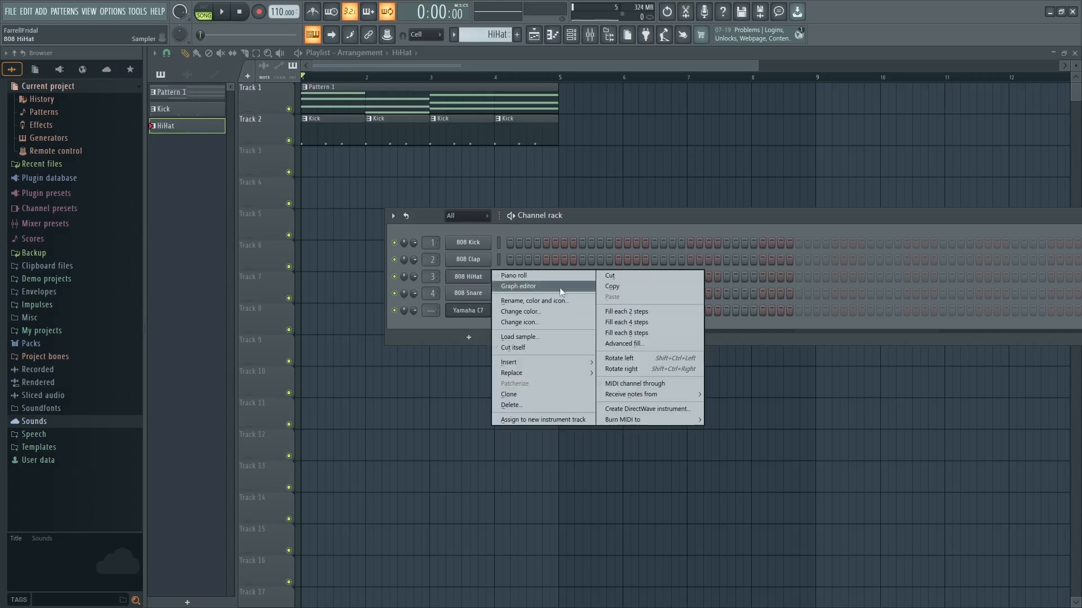
pyautogui.click(657, 309)
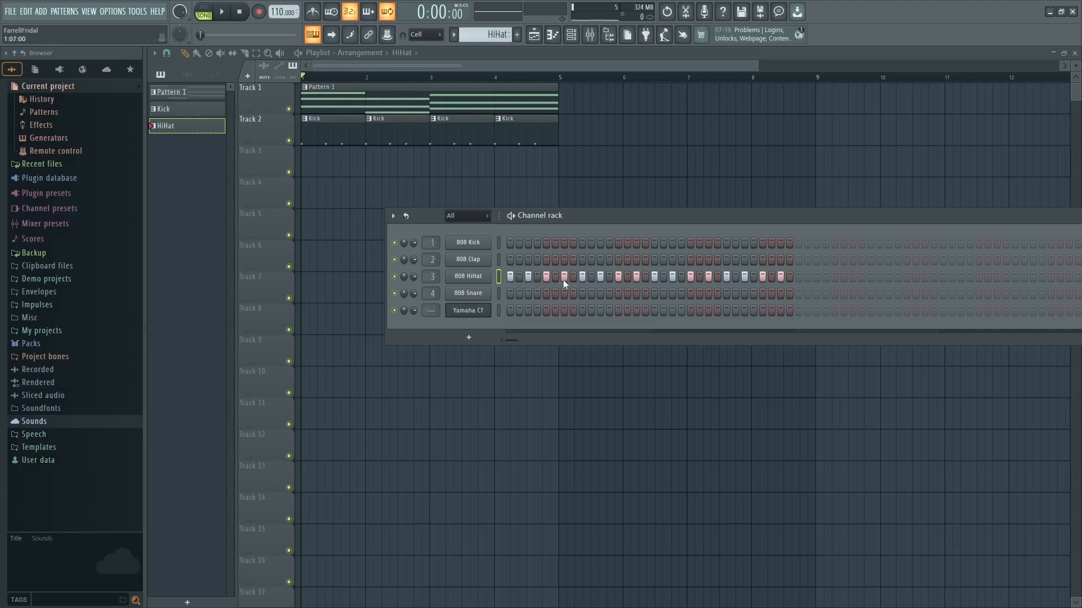
# Step: Place HiHat clips on Track 3 at bars 1 and 3 and play the arrangement
pyautogui.moveTo(188, 139); pyautogui.dragTo(344, 154)
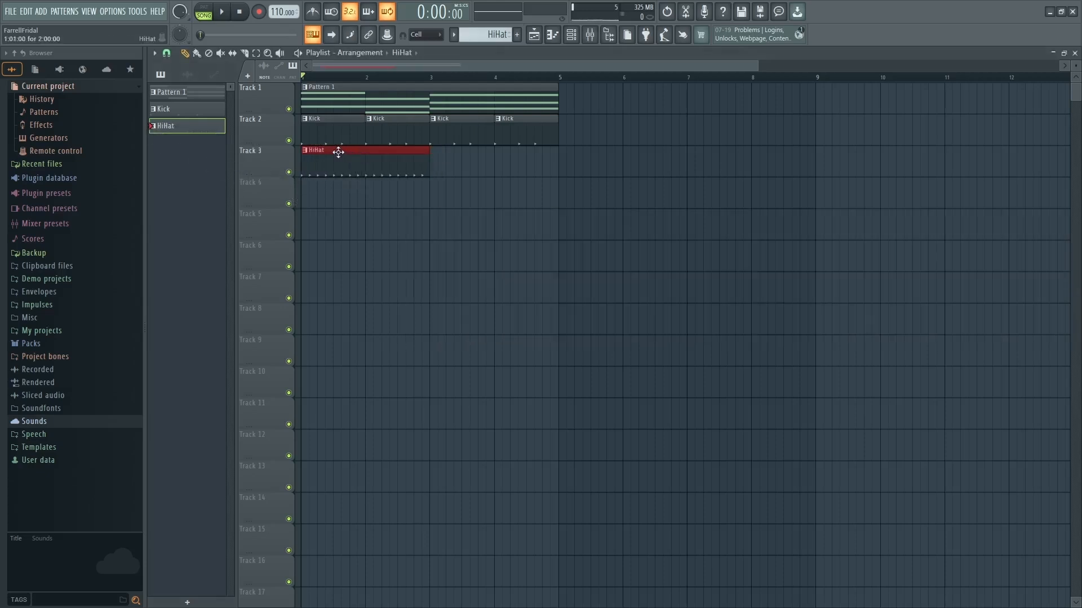
pyautogui.click(448, 159)
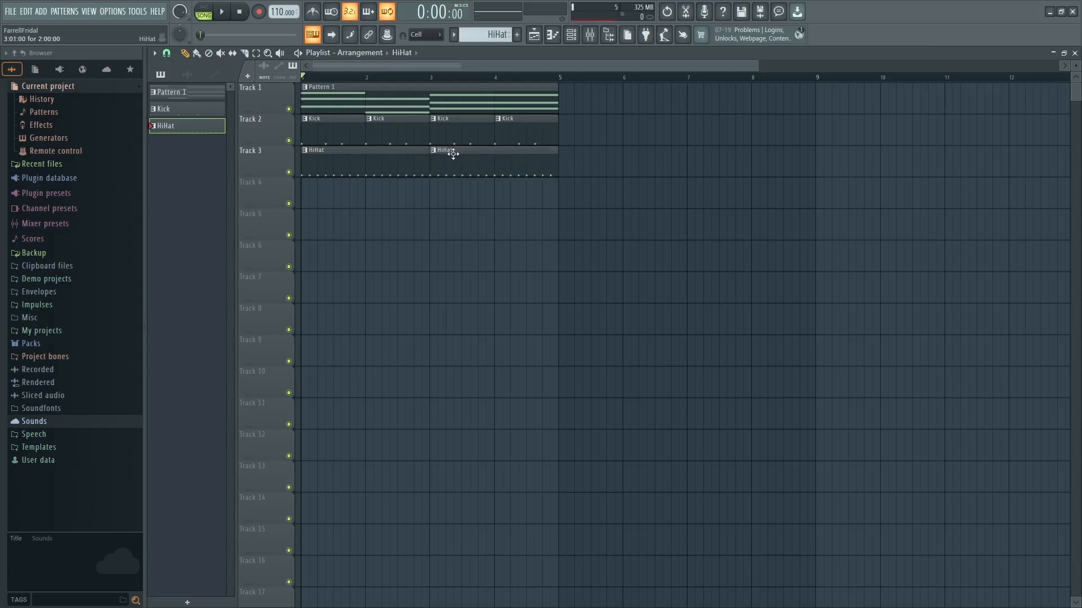
pyautogui.press('space')
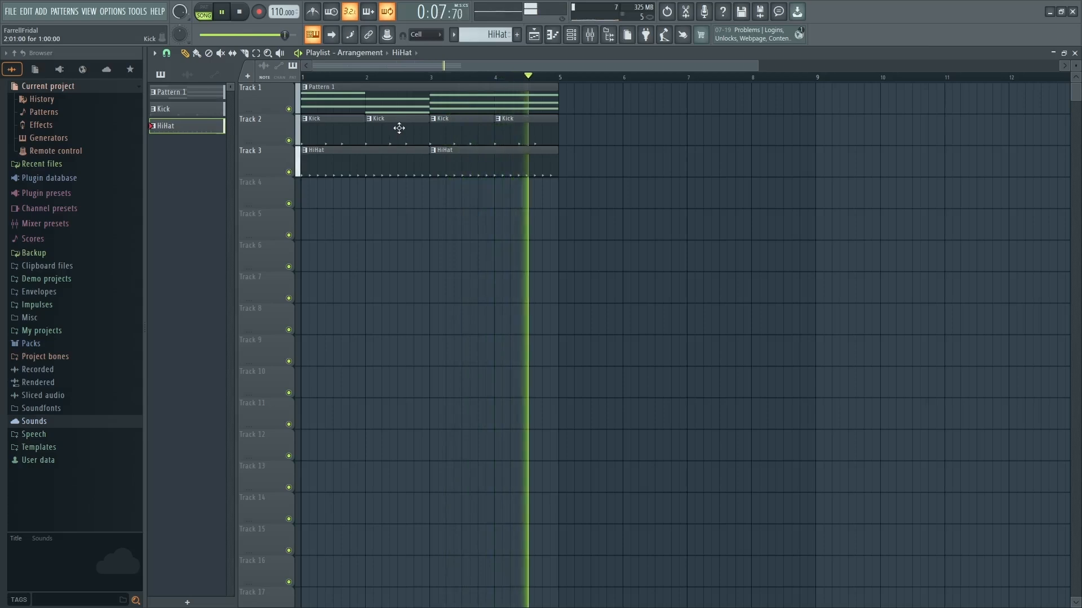
pyautogui.press('space')
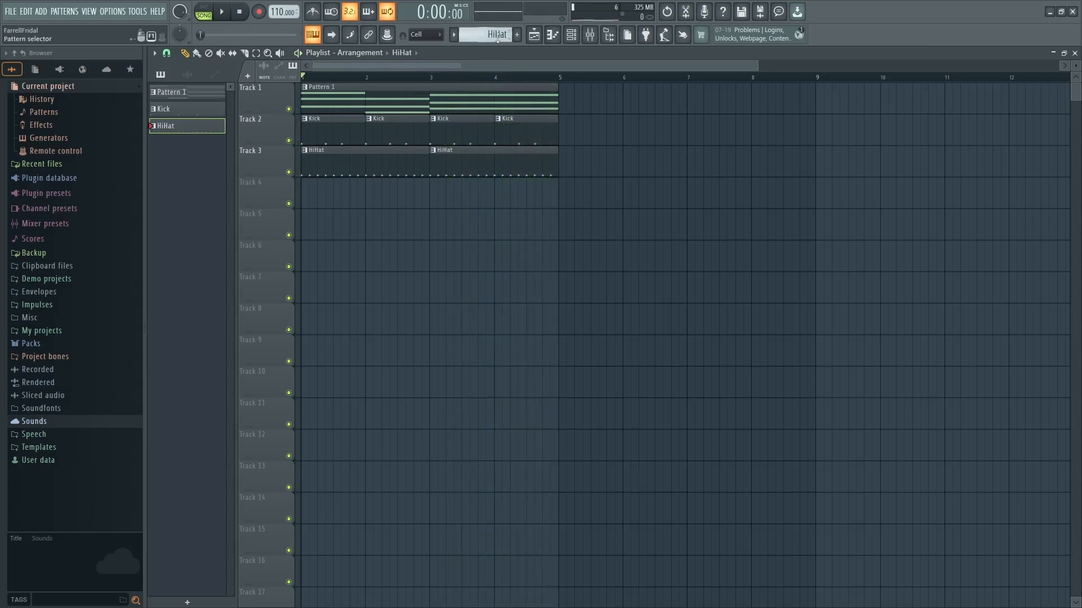
# Step: Create a new pattern named Snare
pyautogui.click(517, 36)
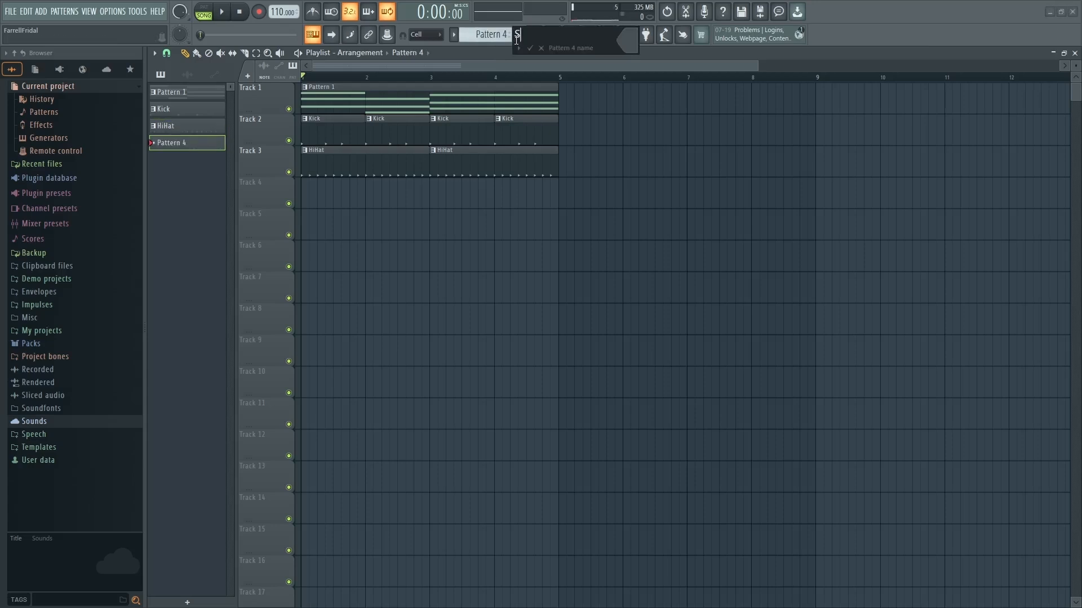
pyautogui.write('Snare')
pyautogui.press('Return')
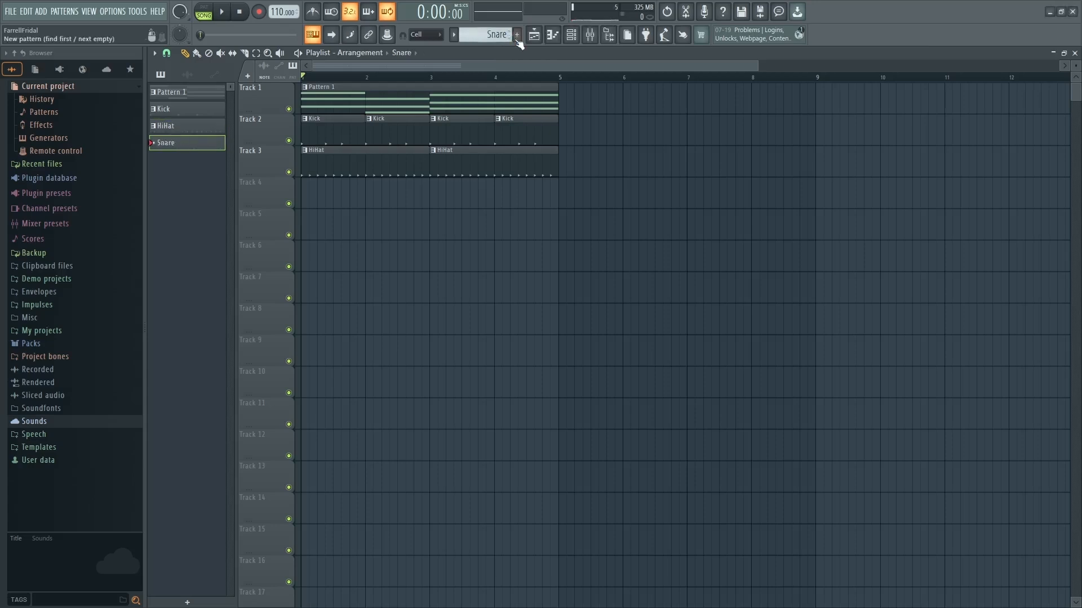
# Step: Program the 808 Snare on steps 9 and 25 of the Snare pattern, briefly playing the song in between
pyautogui.click(577, 36)
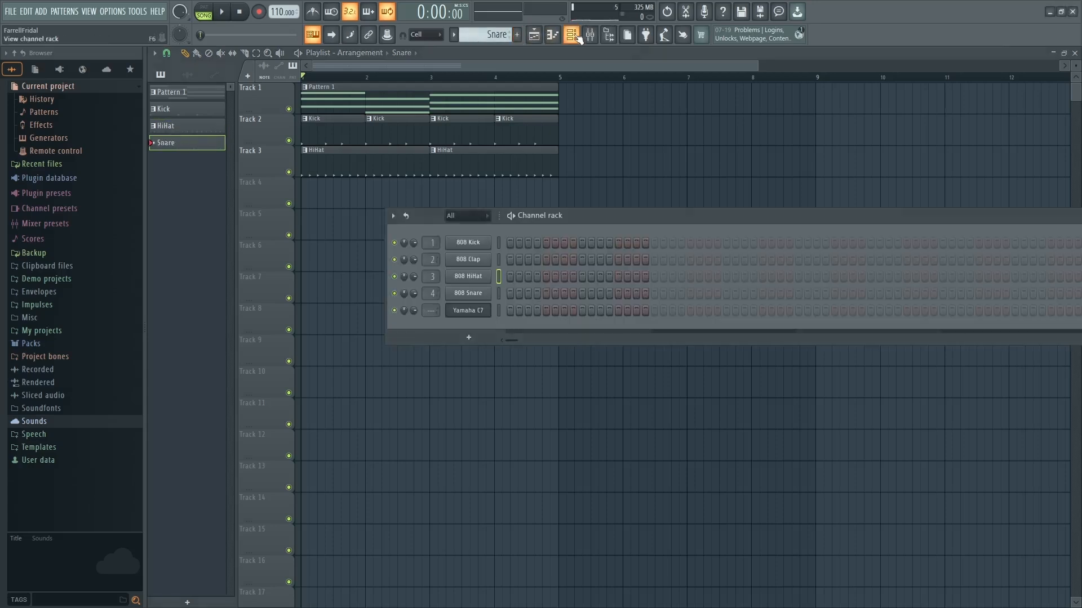
pyautogui.click(583, 293)
pyautogui.press('space')
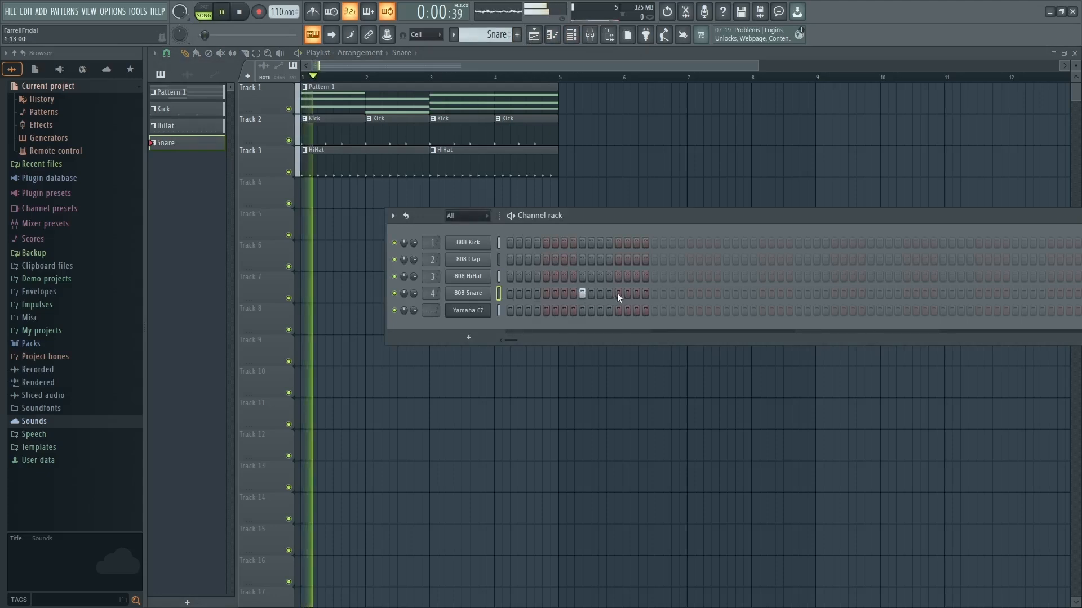
pyautogui.press('space')
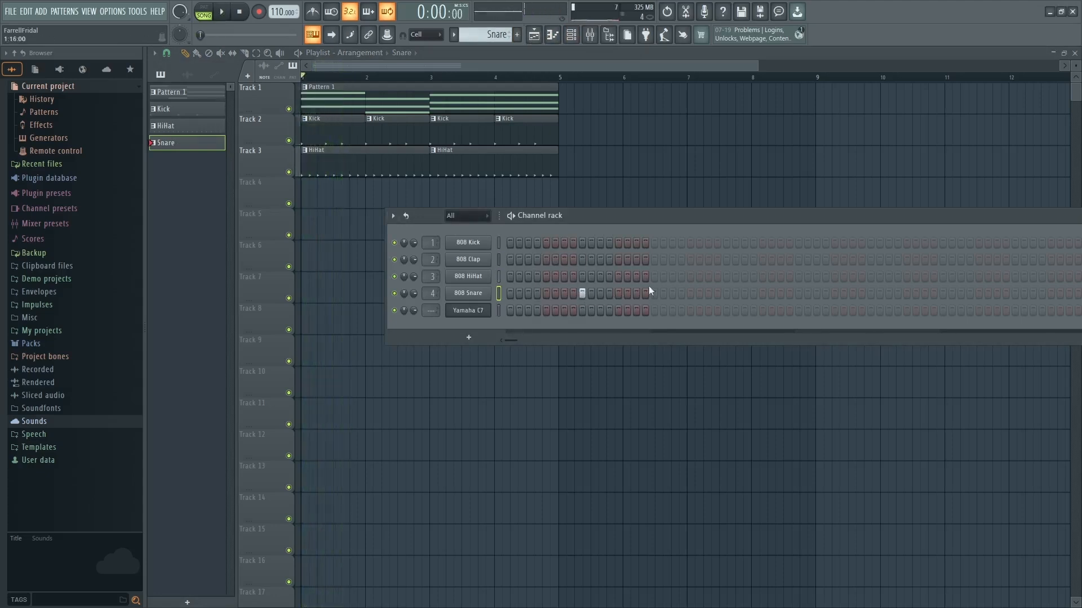
pyautogui.click(725, 293)
# Step: Place the Snare clip on Track 4 and align it to the start of bar 1
pyautogui.click(328, 194)
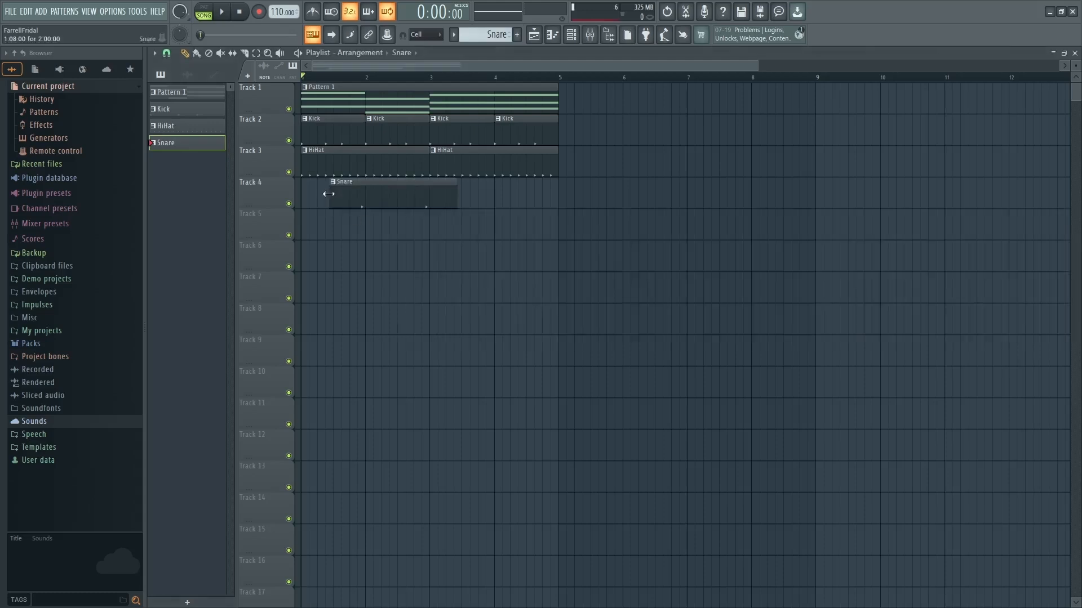
pyautogui.moveTo(383, 200); pyautogui.dragTo(355, 197)
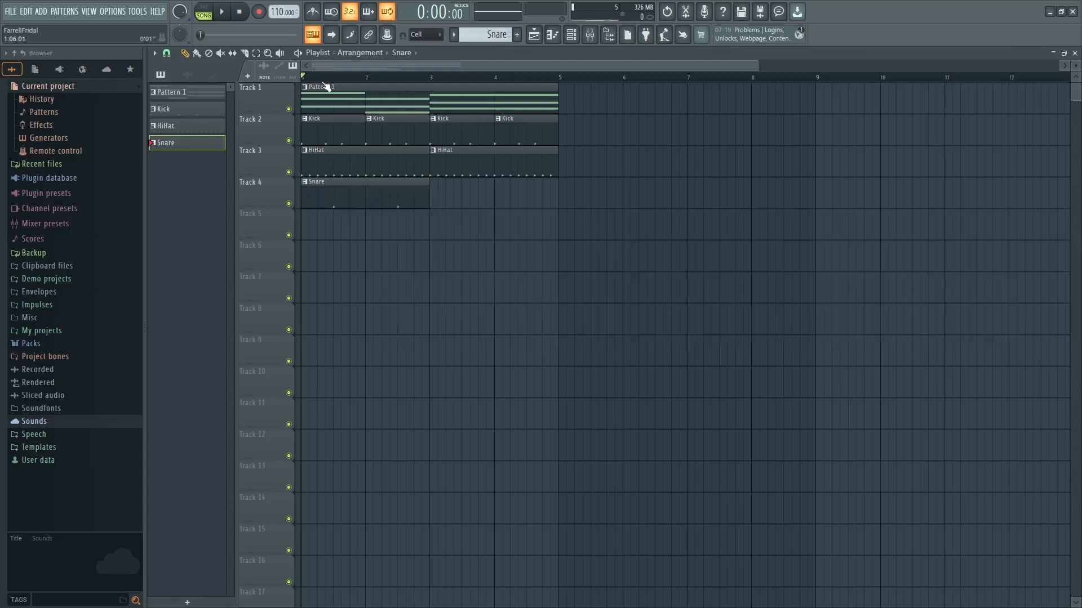
# Step: Play the song and place a second Snare clip on Track 4 at bar 3
pyautogui.press('space')
pyautogui.click(448, 201)
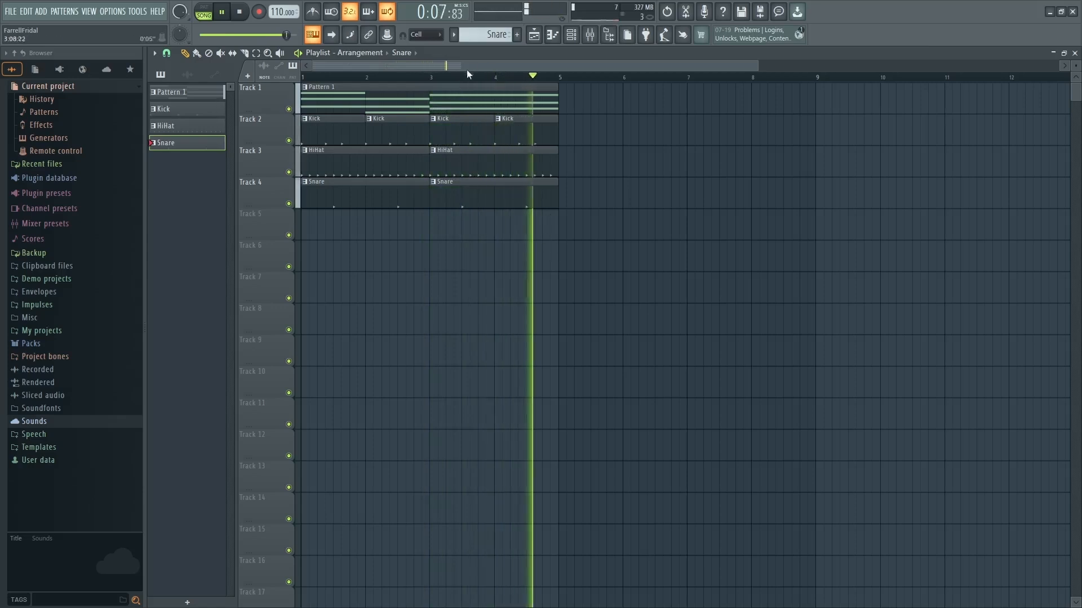
pyautogui.press('space')
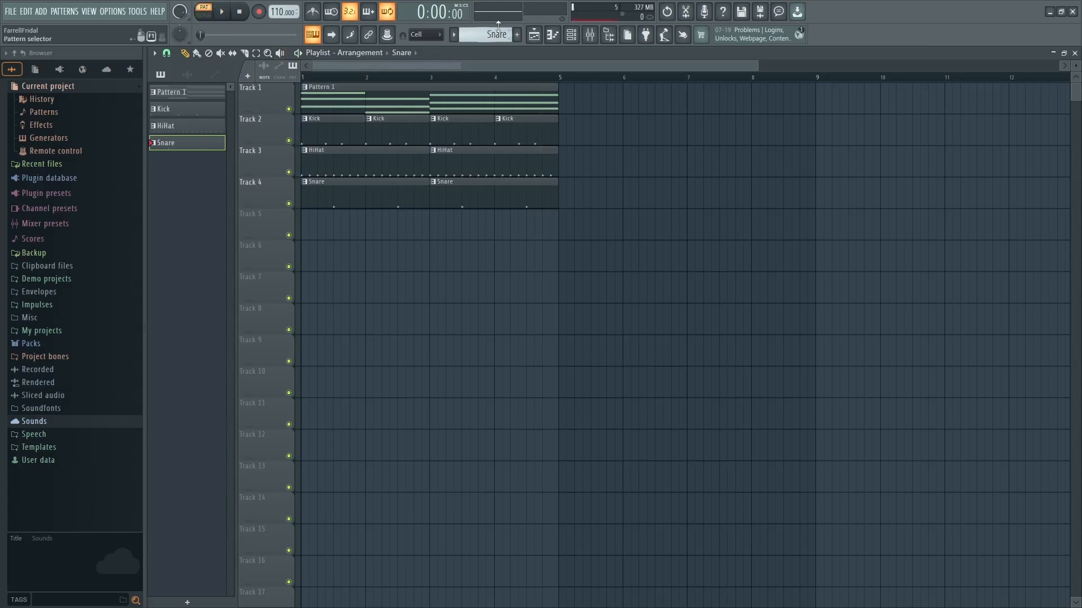
# Step: Listen to the Snare, HiHat and Kick patterns individually in pattern mode and to the full arrangement in song mode
pyautogui.press('space')
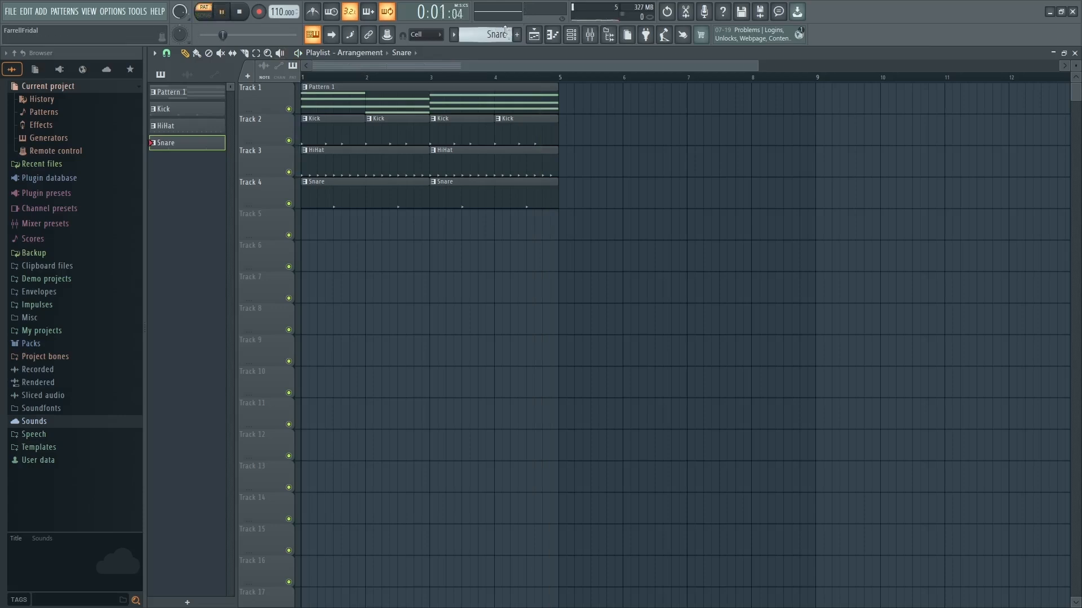
pyautogui.click(571, 35)
pyautogui.scroll(1, 479, 36)
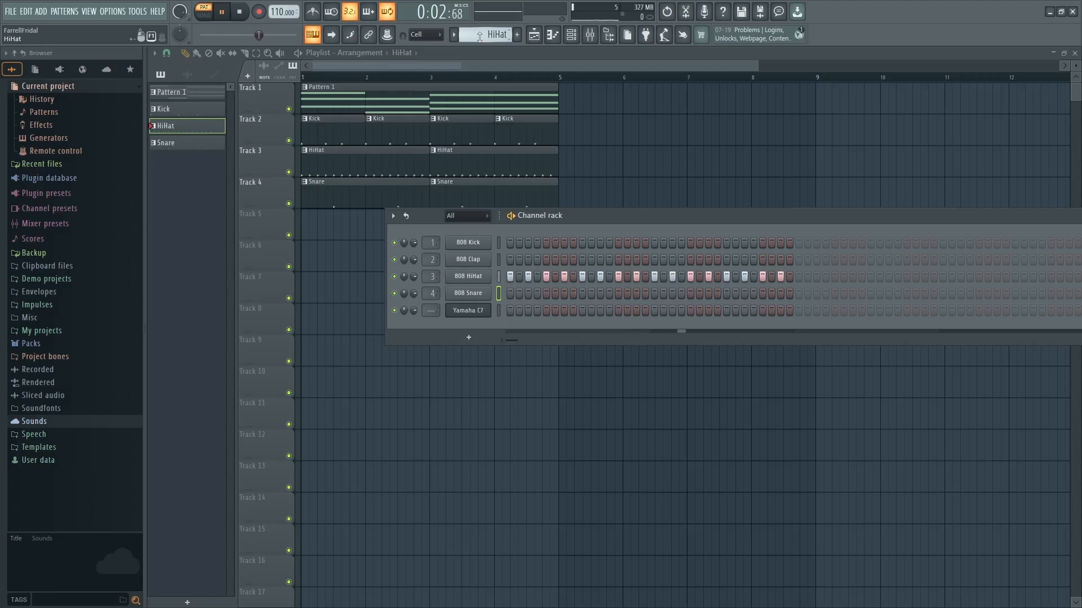
pyautogui.scroll(1, 480, 36)
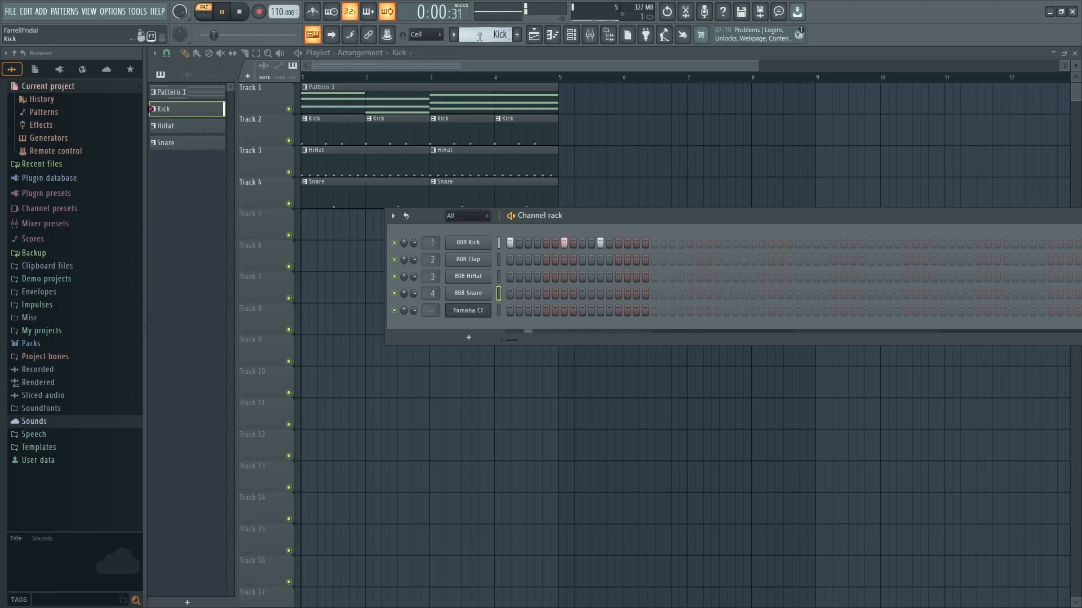
pyautogui.click(213, 15)
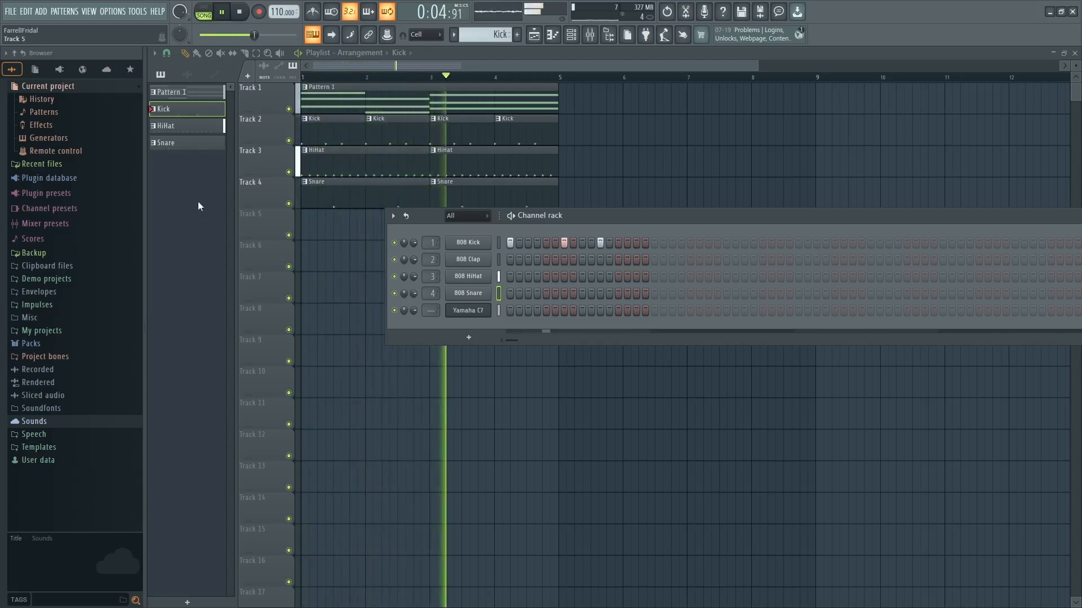
pyautogui.moveTo(577, 218); pyautogui.dragTo(581, 313)
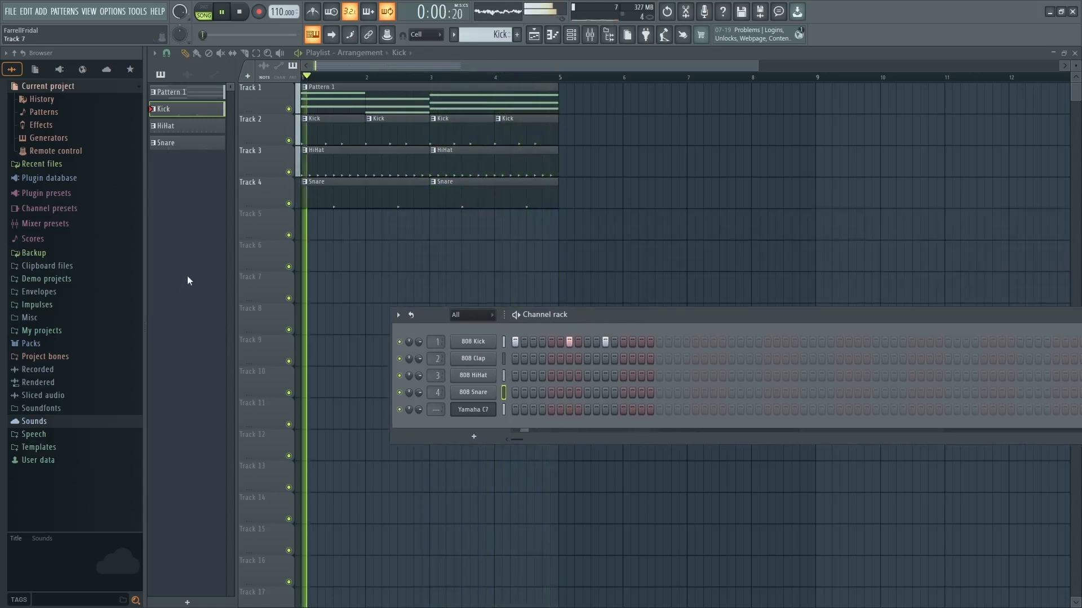
pyautogui.press('space')
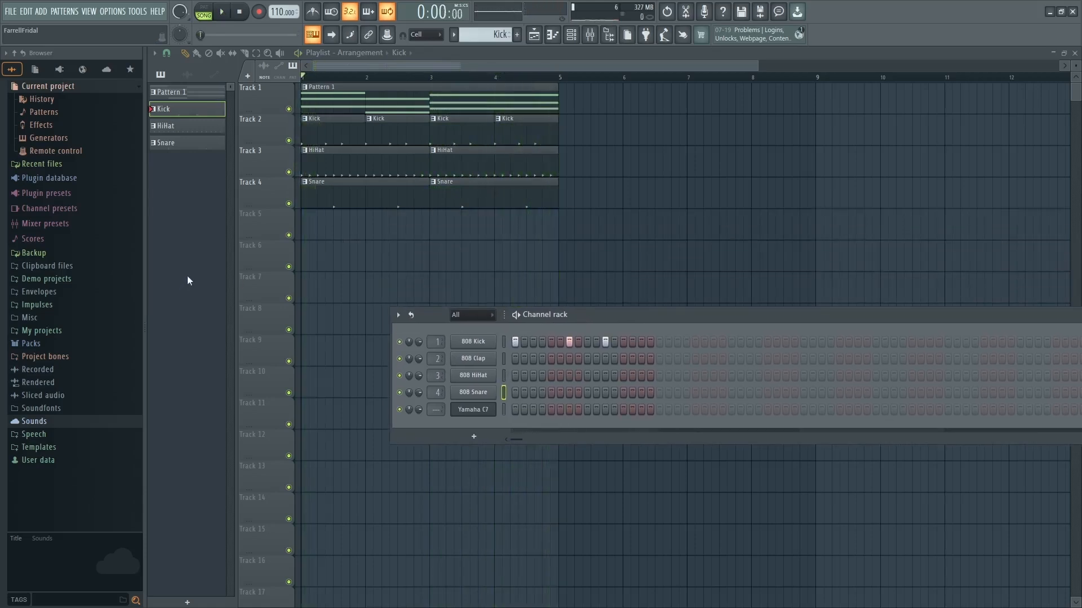
# Step: Select all clips on Tracks 1 to 4 and duplicate the four-bar block three times, filling the playlist up to bar 17
pyautogui.click(552, 78)
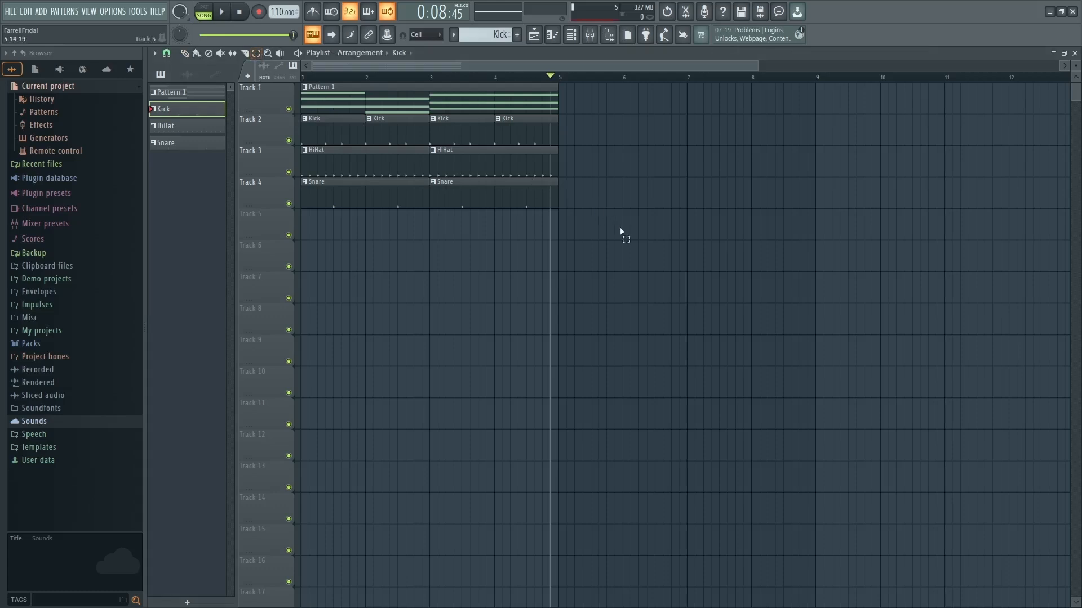
pyautogui.moveTo(621, 231); pyautogui.dragTo(294, 96)
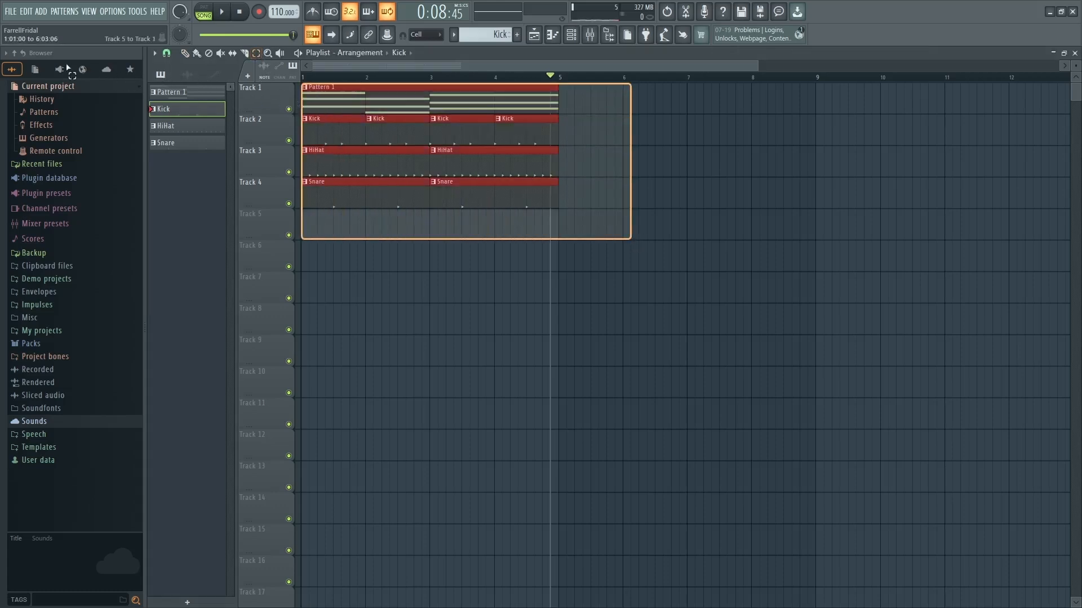
pyautogui.moveTo(68, 68); pyautogui.dragTo(1, 49)
pyautogui.hotkey('ctrl', 'b')
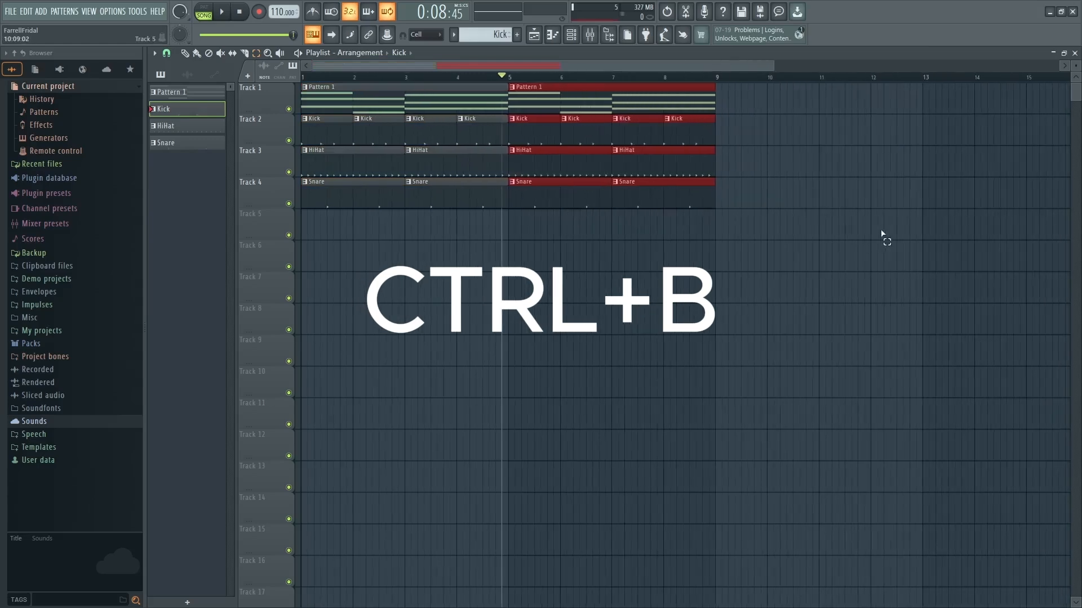
pyautogui.hotkey('ctrl', 'b')
pyautogui.hotkey('ctrl', 'b')
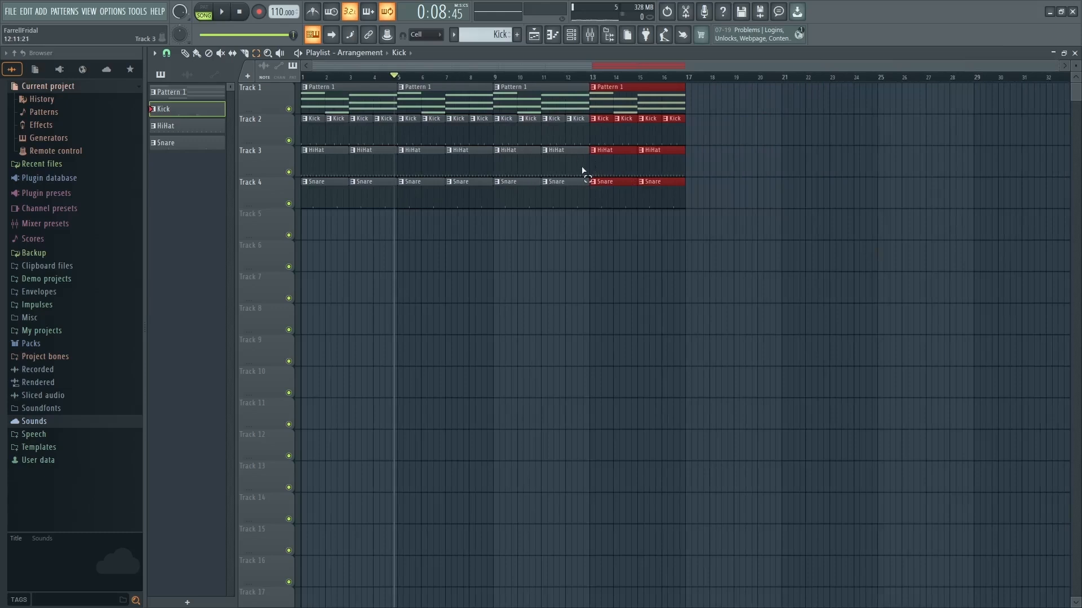
pyautogui.hotkey('ctrl', 'd')
pyautogui.hotkey('ctrl', 'd')
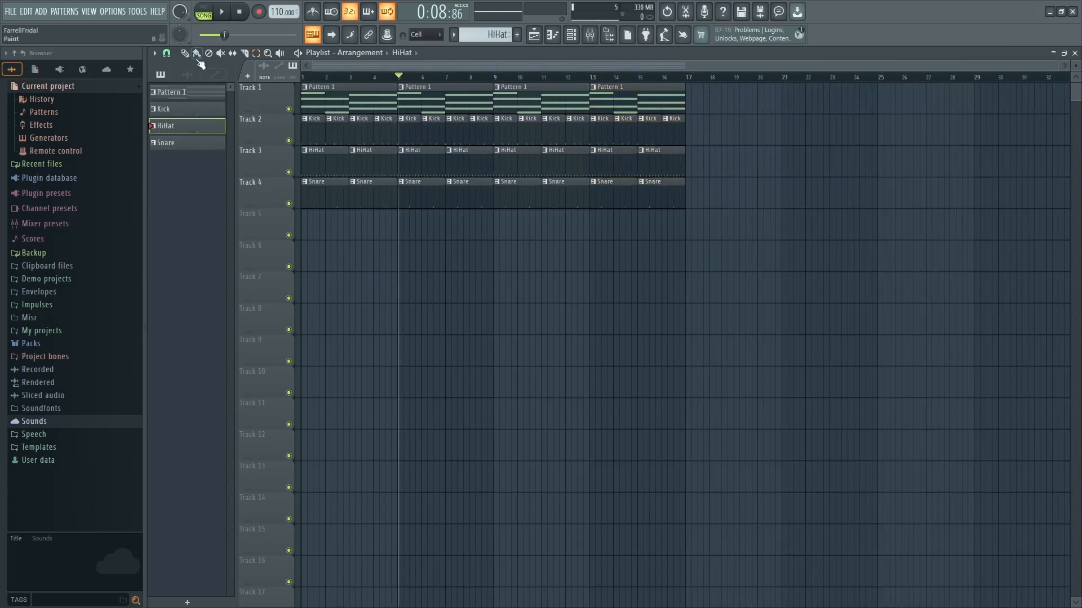
# Step: Paint extra clips from bar 17 onward, repeating Pattern 1 up to bar 25 and Kick up to bar 21
pyautogui.click(642, 103)
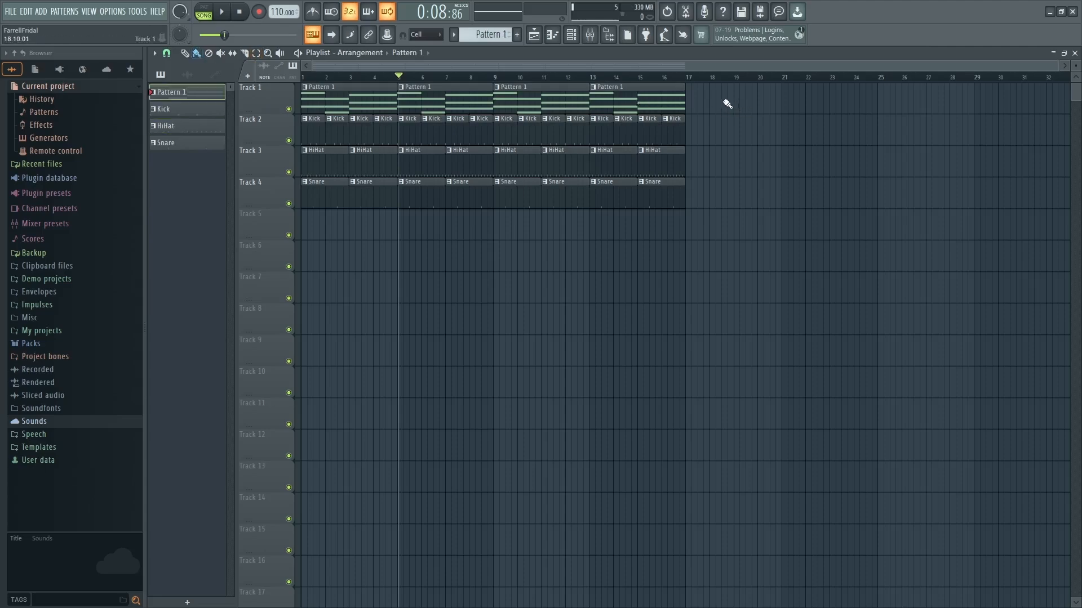
pyautogui.scroll(5, 727, 103)
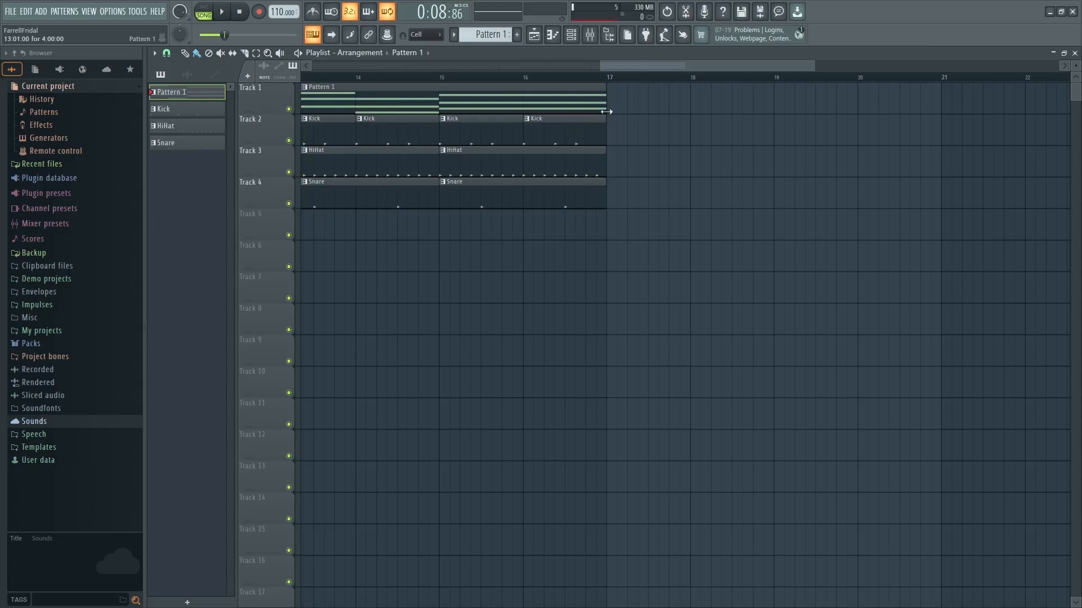
pyautogui.moveTo(606, 111); pyautogui.dragTo(997, 106)
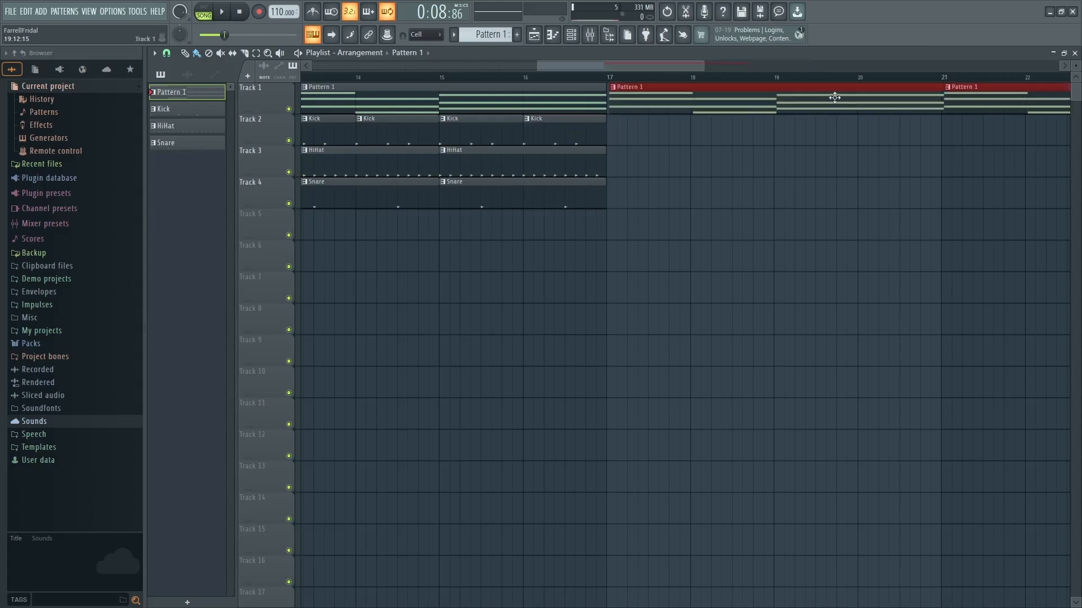
pyautogui.click(599, 130)
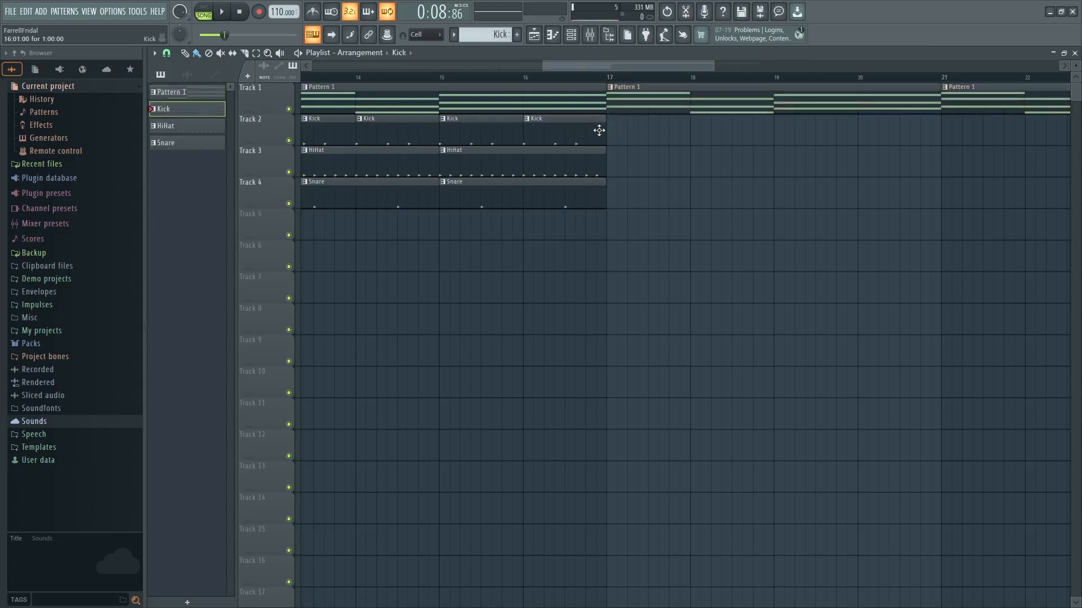
pyautogui.moveTo(606, 134); pyautogui.dragTo(874, 150)
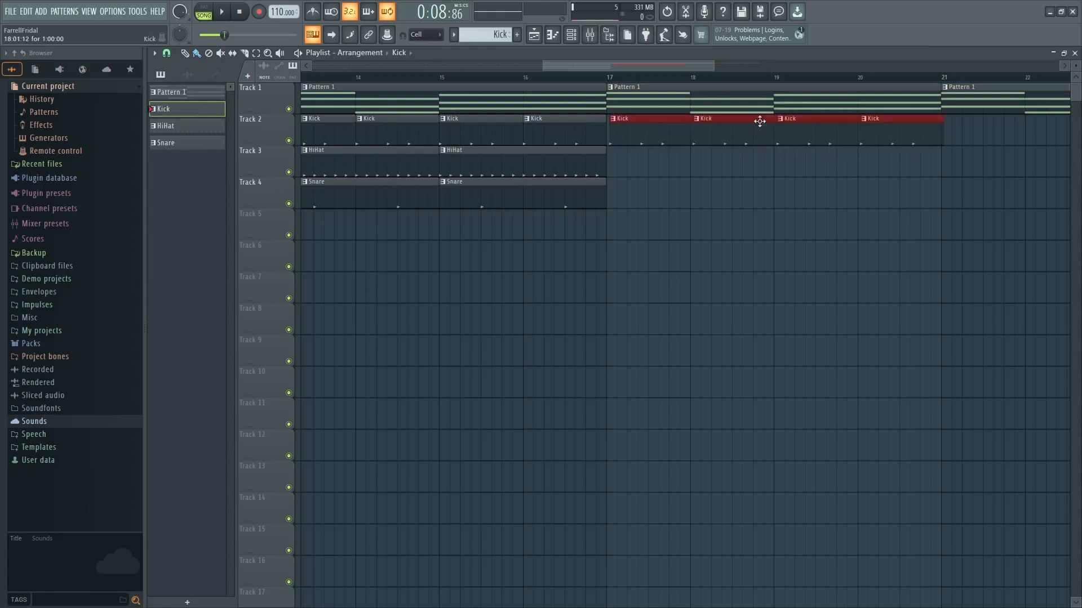
# Step: Paint extra clips from bar 17 onward, repeating HiHat up to bar 23 and Snare up to bar 33
pyautogui.click(574, 164)
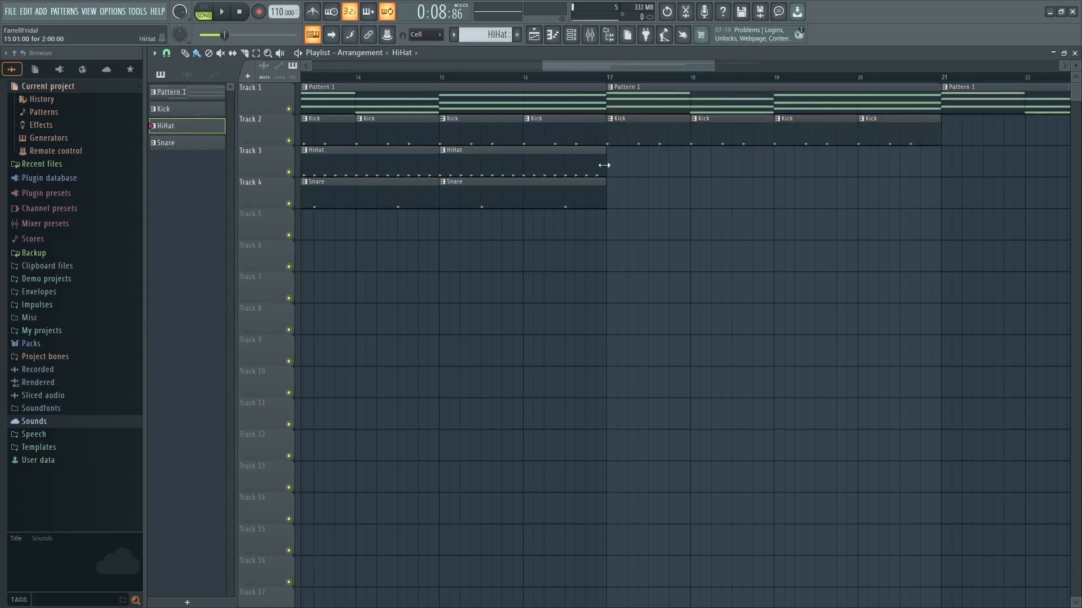
pyautogui.moveTo(606, 166); pyautogui.dragTo(804, 143)
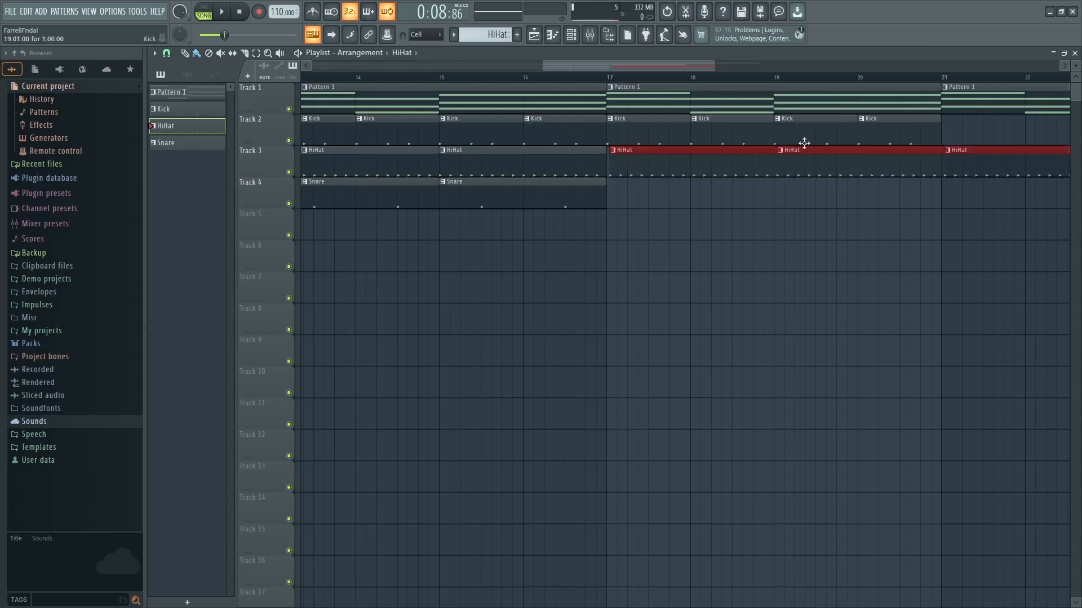
pyautogui.scroll(-5, 618, 207)
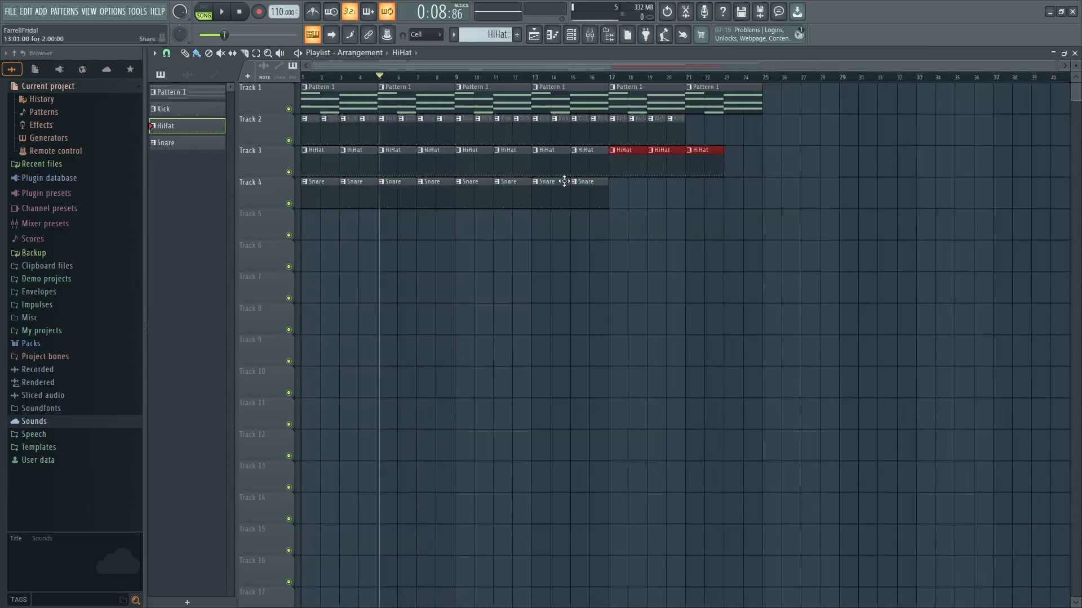
pyautogui.click(603, 191)
pyautogui.moveTo(604, 192); pyautogui.dragTo(912, 230)
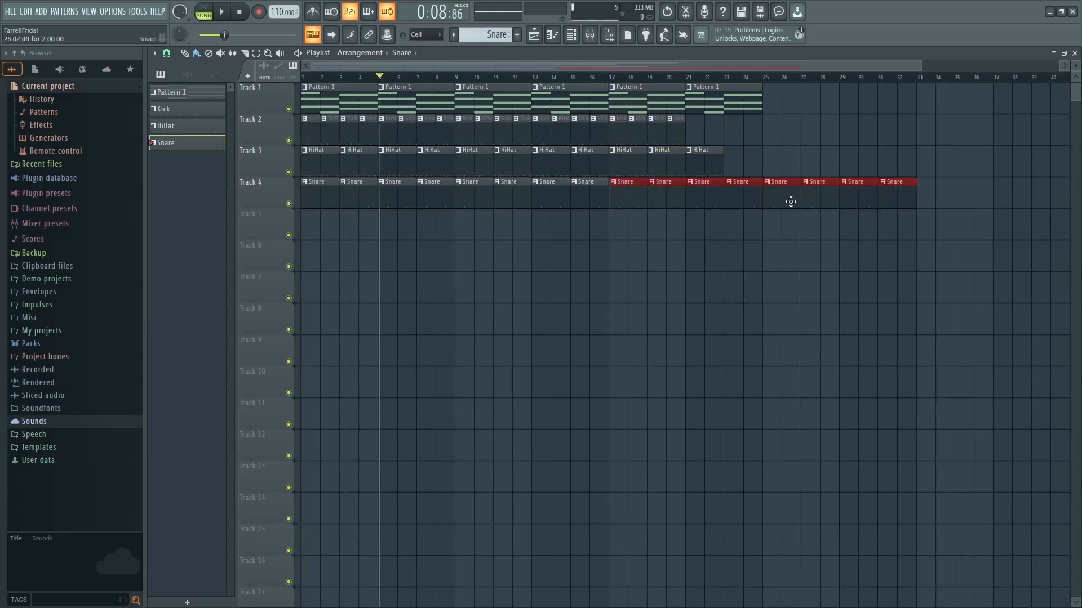
# Step: Delete all the clips after bar 17 on Tracks 1 to 4
pyautogui.rightClick(895, 200)
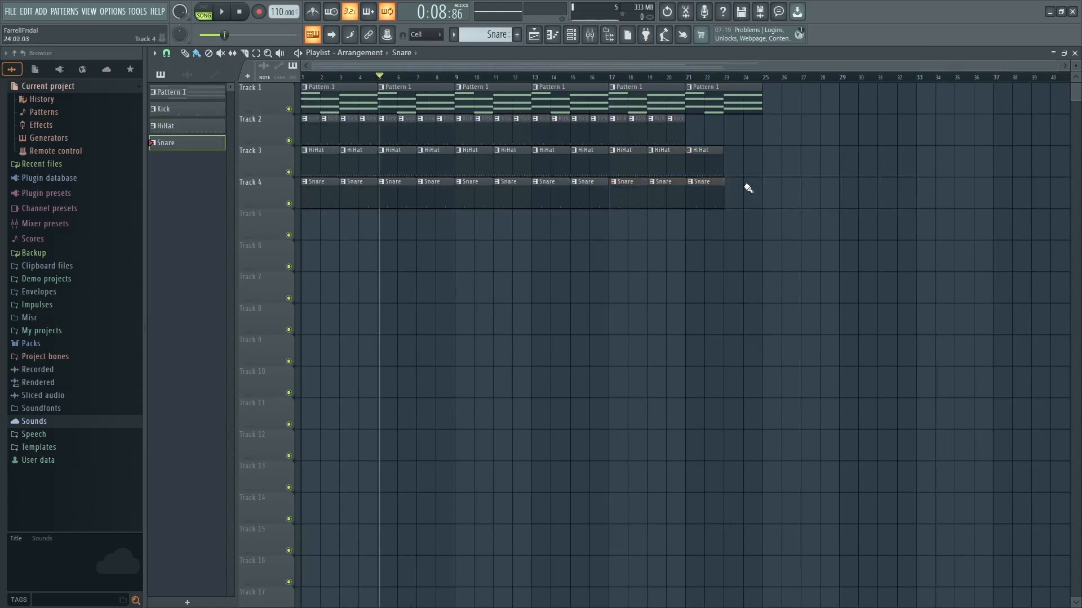
pyautogui.rightClick(717, 160)
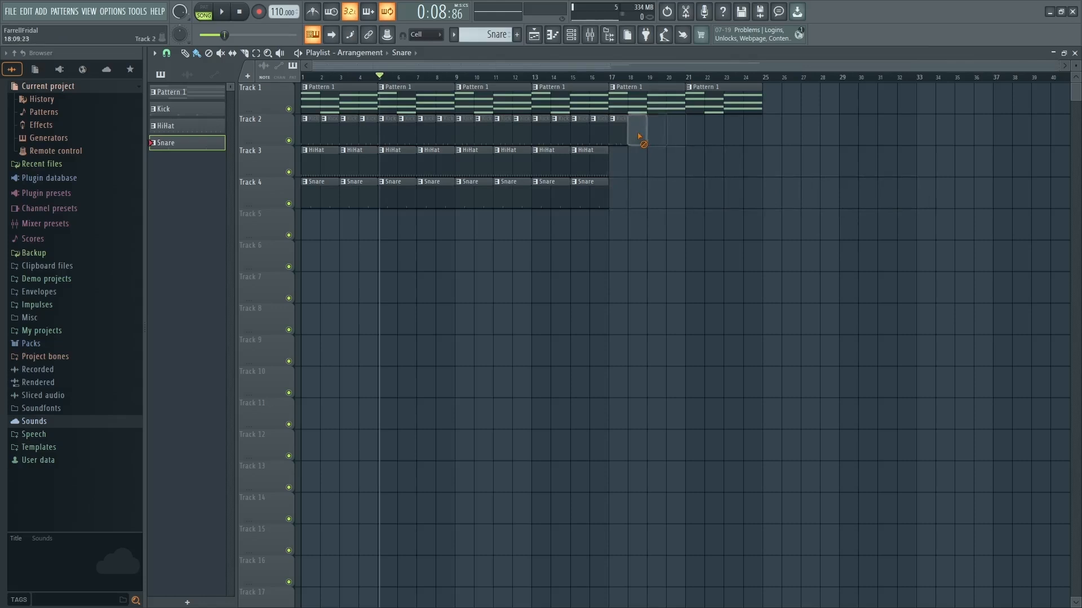
pyautogui.rightClick(623, 136)
# Step: Show the channel rack and open the Kicks folder of the Drums pack in the browser
pyautogui.click(577, 35)
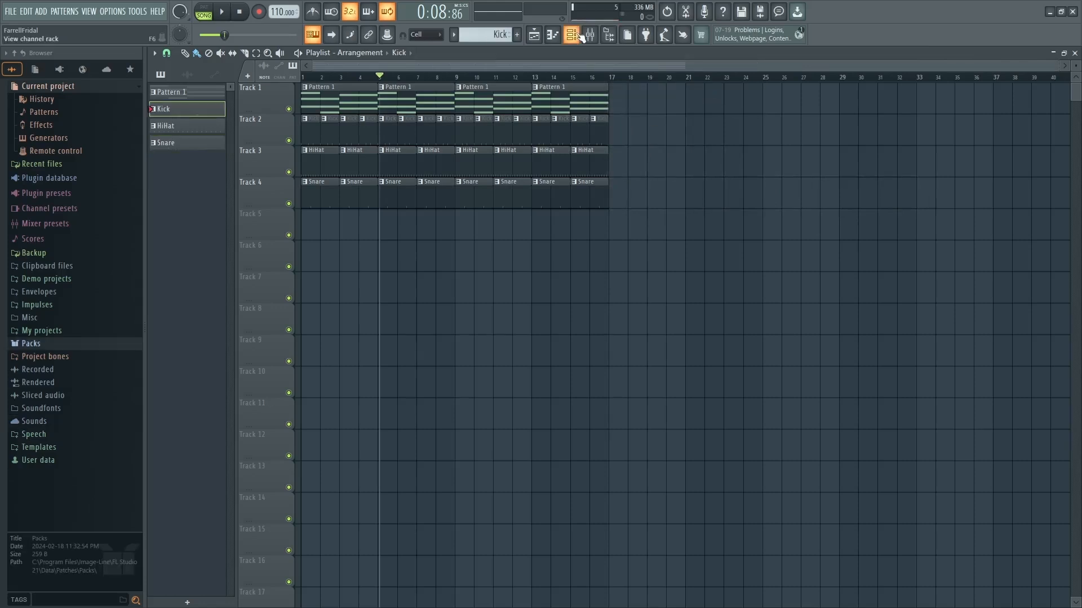
pyautogui.click(581, 36)
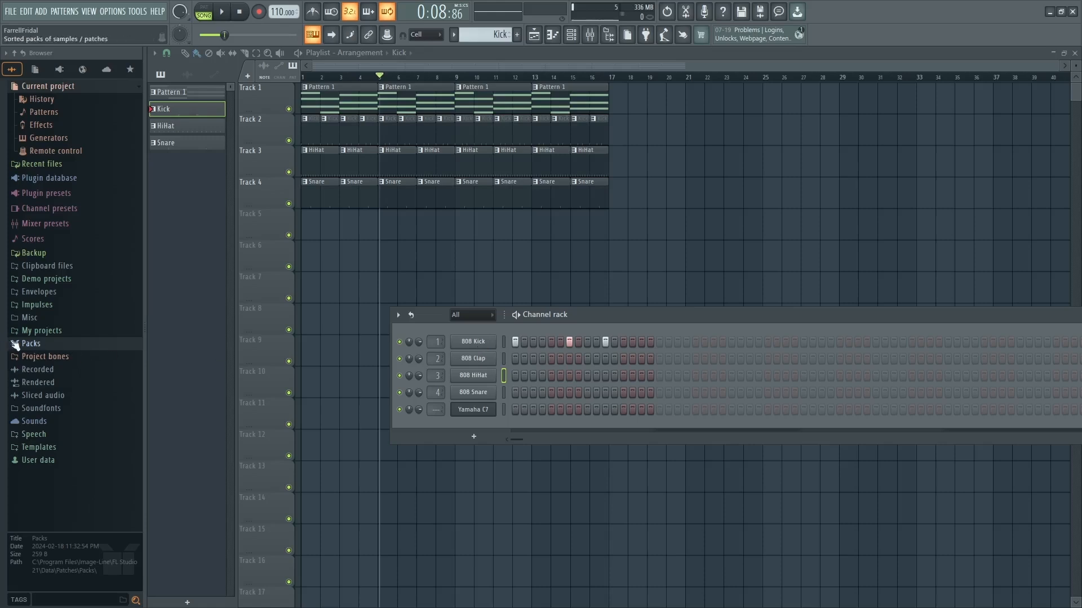
pyautogui.click(609, 38)
pyautogui.click(609, 37)
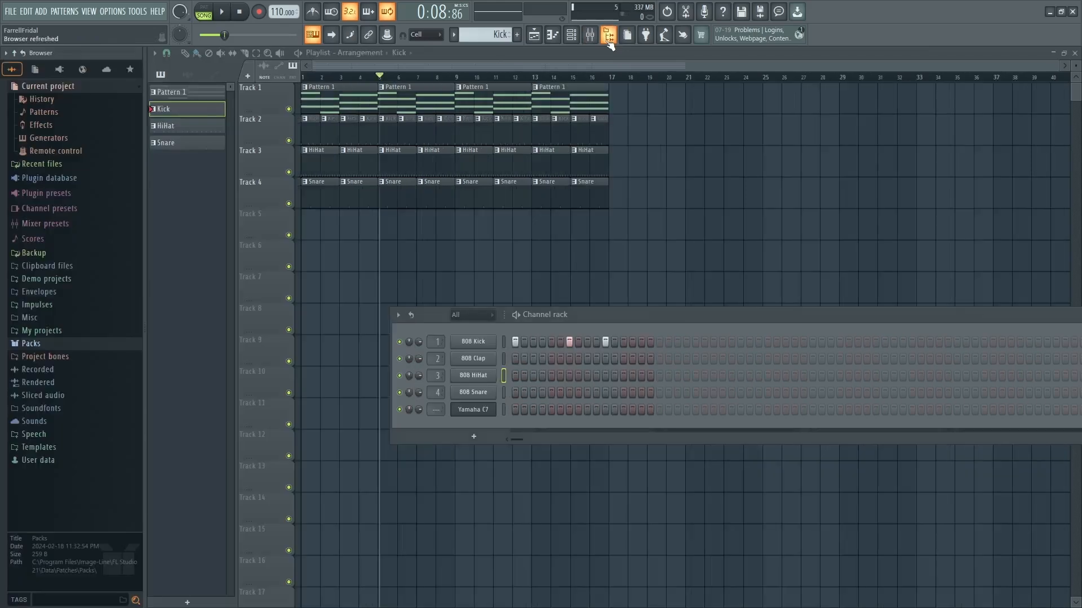
pyautogui.click(39, 343)
pyautogui.click(48, 357)
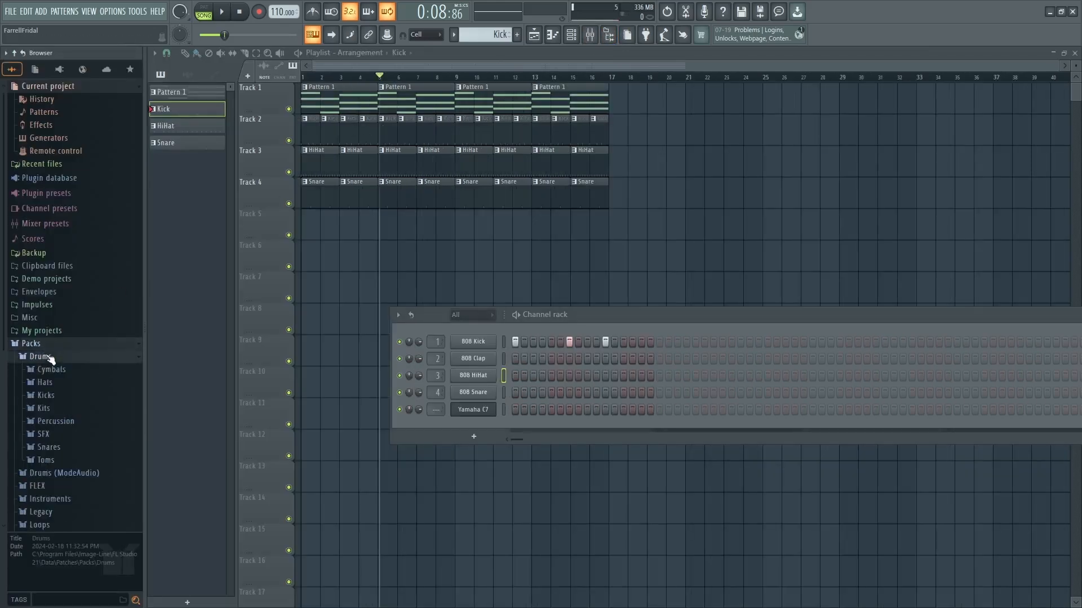
pyautogui.click(45, 395)
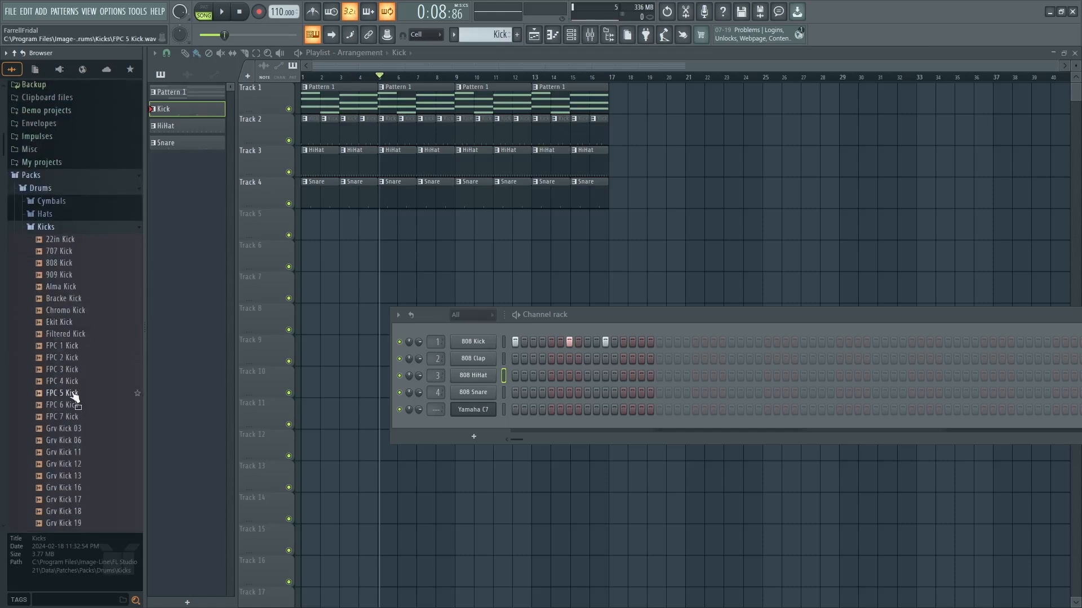
# Step: Preview several kick samples and replace the 808 Kick channel's sample with Grv Kick 17
pyautogui.click(79, 405)
pyautogui.click(78, 453)
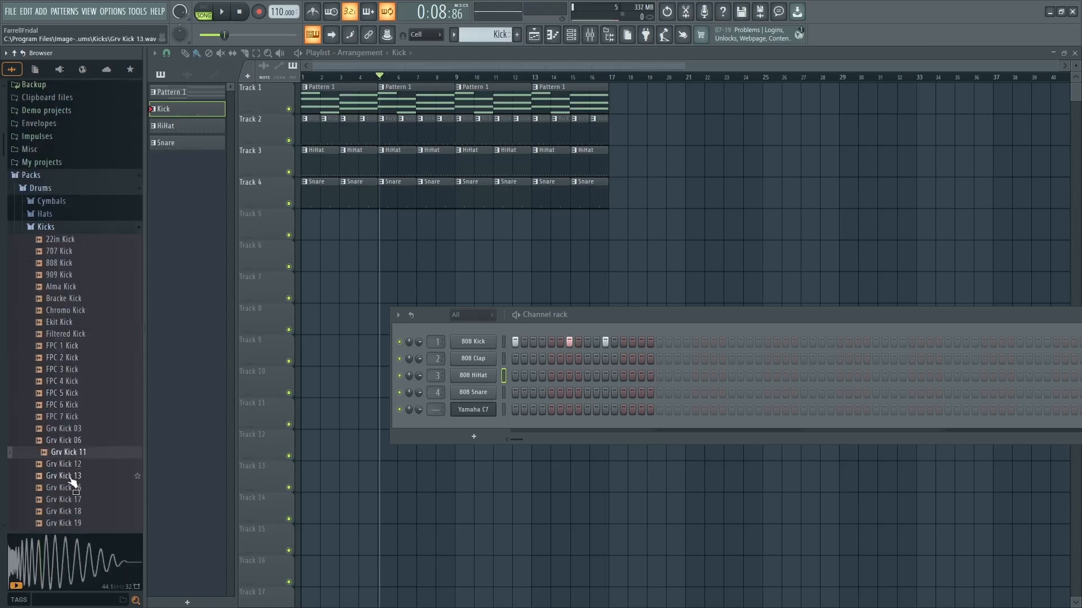
pyautogui.click(68, 478)
pyautogui.scroll(-2, 68, 484)
pyautogui.click(67, 454)
pyautogui.click(75, 431)
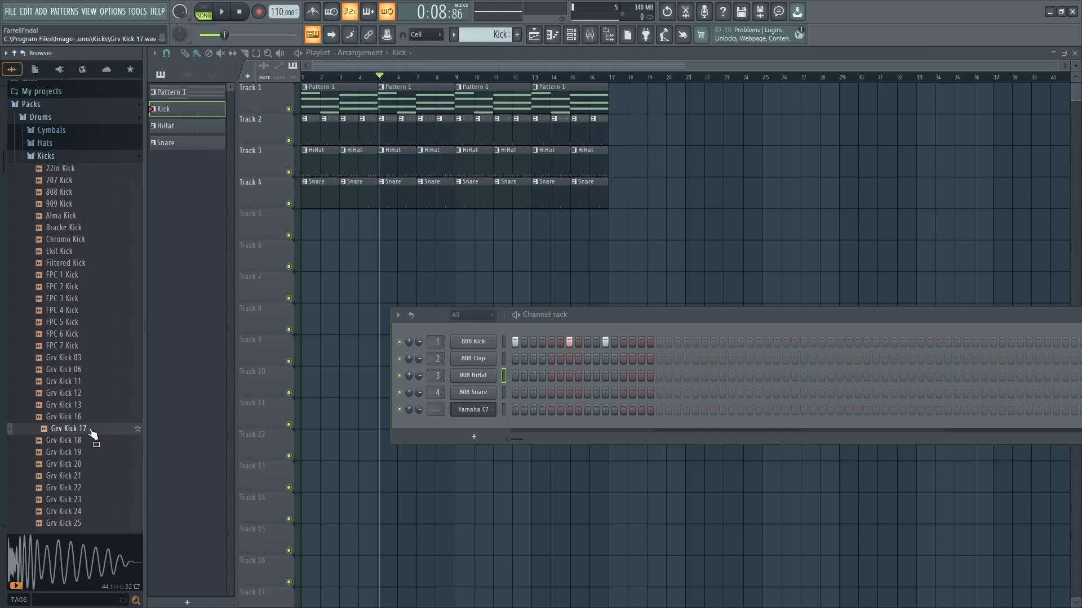
pyautogui.moveTo(92, 434); pyautogui.dragTo(475, 348)
# Step: Play the Kick pattern alone in pattern mode to hear the new kick sample
pyautogui.click(207, 12)
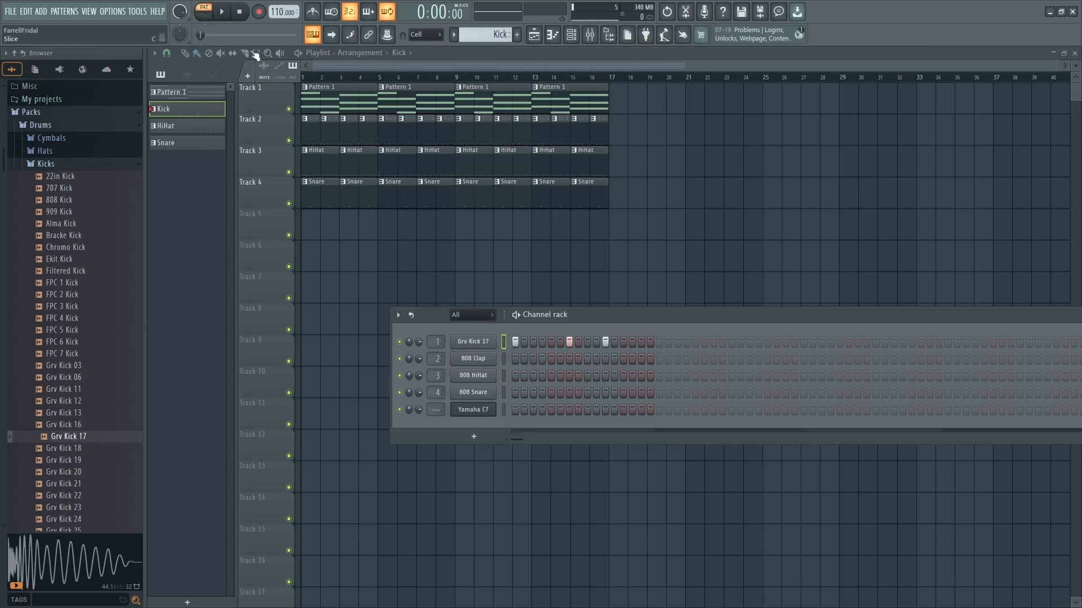
pyautogui.press('space')
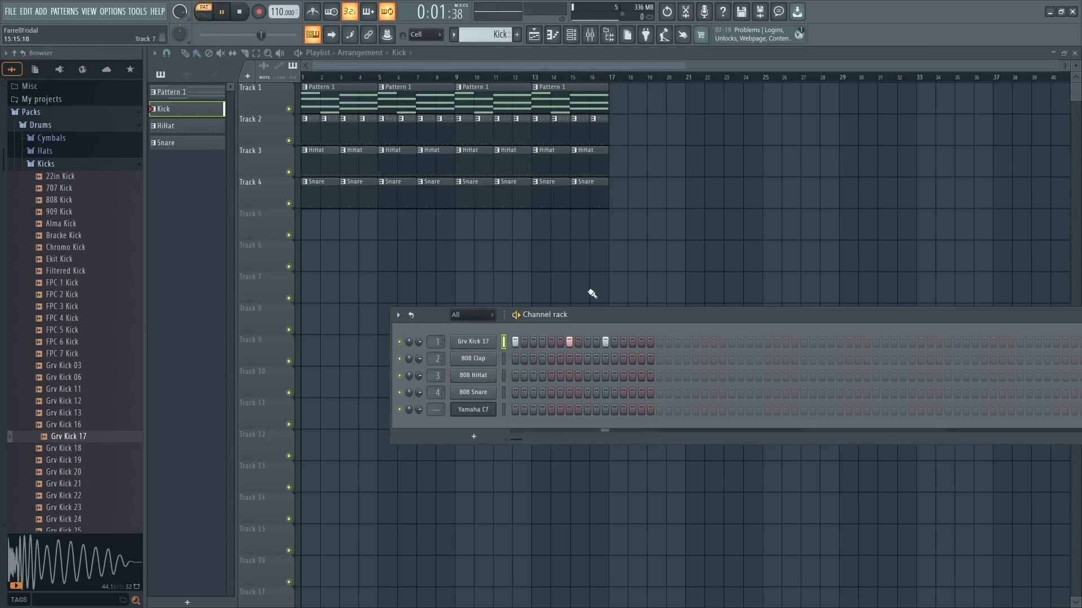
pyautogui.press('space')
# Step: Select the HiHat pattern and open the Hats folder of the Drums pack in place of Kicks
pyautogui.scroll(-1, 480, 34)
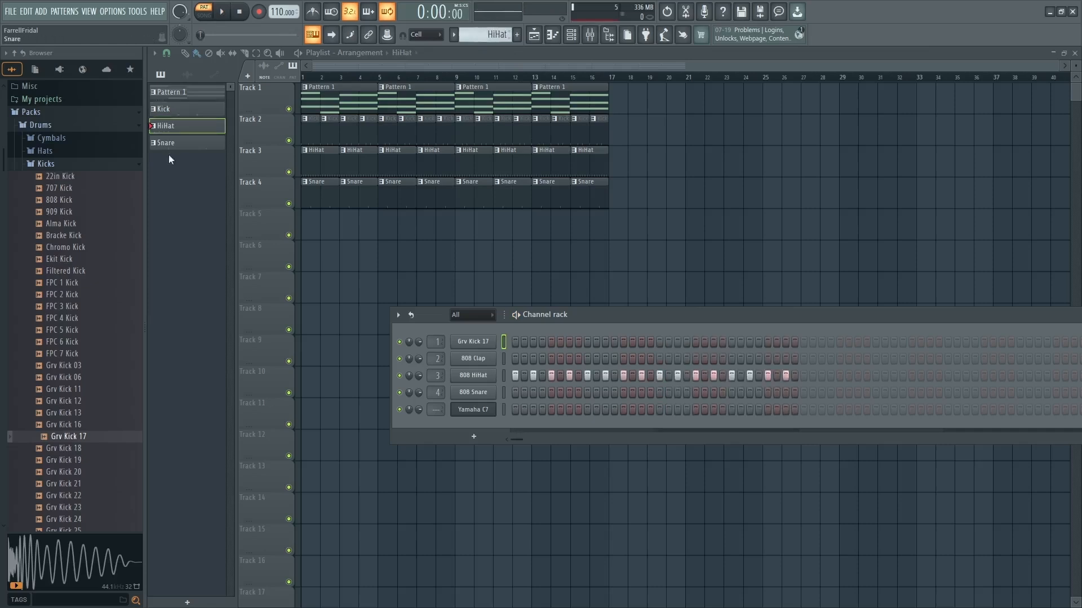
pyautogui.click(82, 164)
pyautogui.click(45, 215)
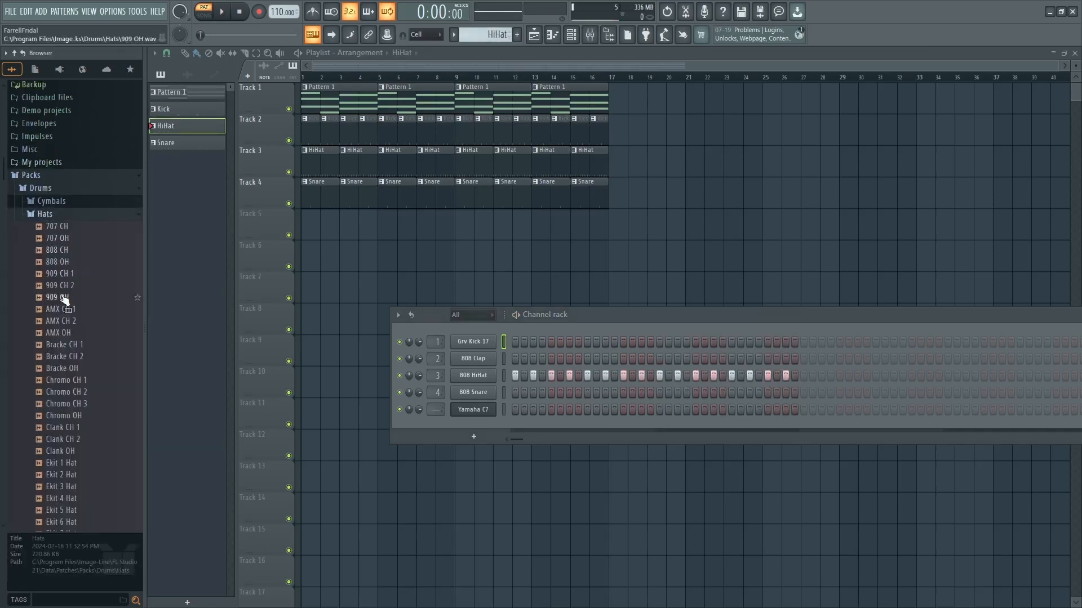
# Step: Preview Grv CH 13 from the Hats folder and replace the 808 HiHat channel's sample with it
pyautogui.scroll(-5, 67, 304)
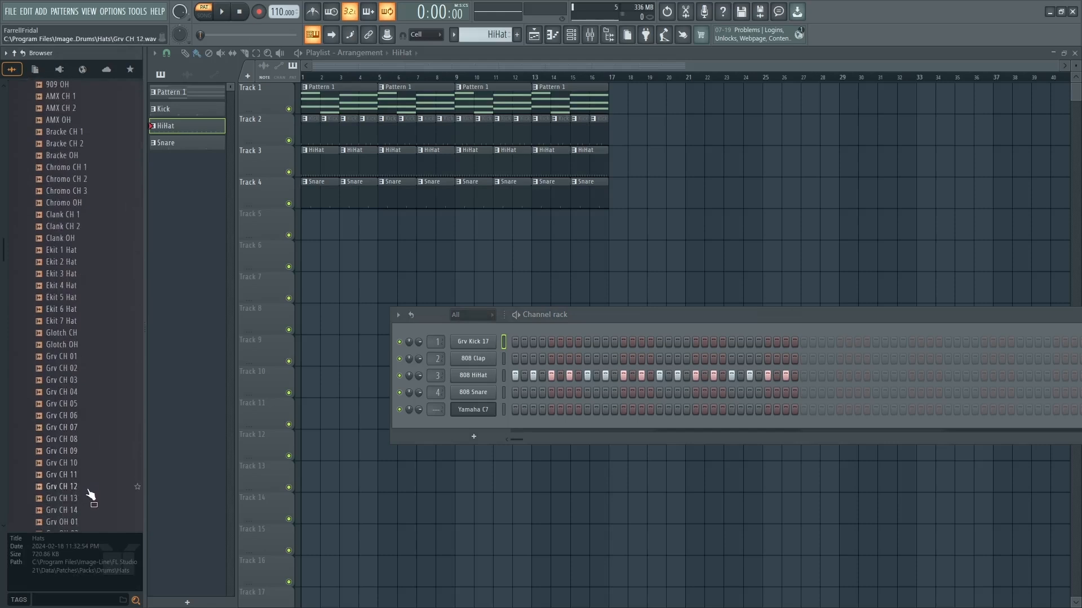
pyautogui.click(78, 500)
pyautogui.moveTo(67, 505); pyautogui.dragTo(478, 375)
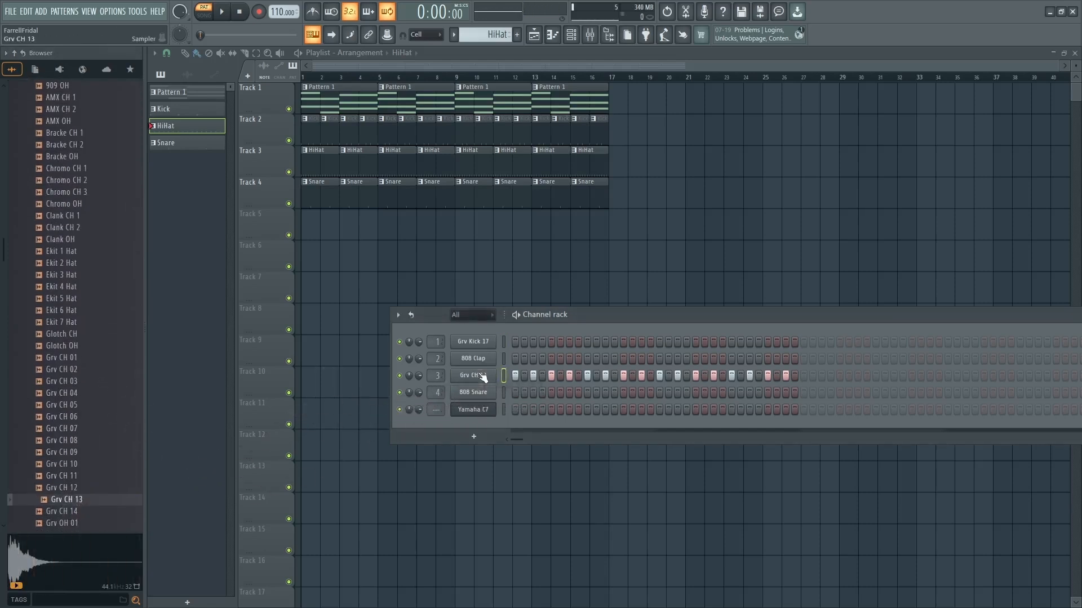
# Step: Preview other hat samples in the Hats folder, from Glotch CH back through the Ekit hats to Ekit 1 Hat
pyautogui.click(122, 336)
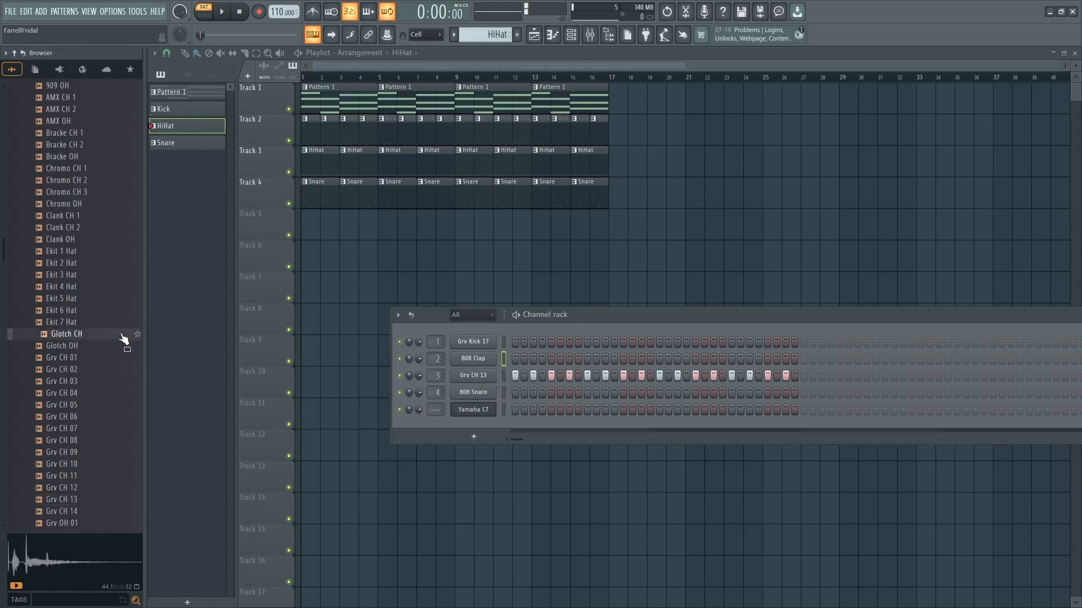
pyautogui.press('Up')
pyautogui.press('Up')
pyautogui.press('Up')
pyautogui.press('Up')
pyautogui.press('Up')
pyautogui.press('Up')
pyautogui.press('Up')
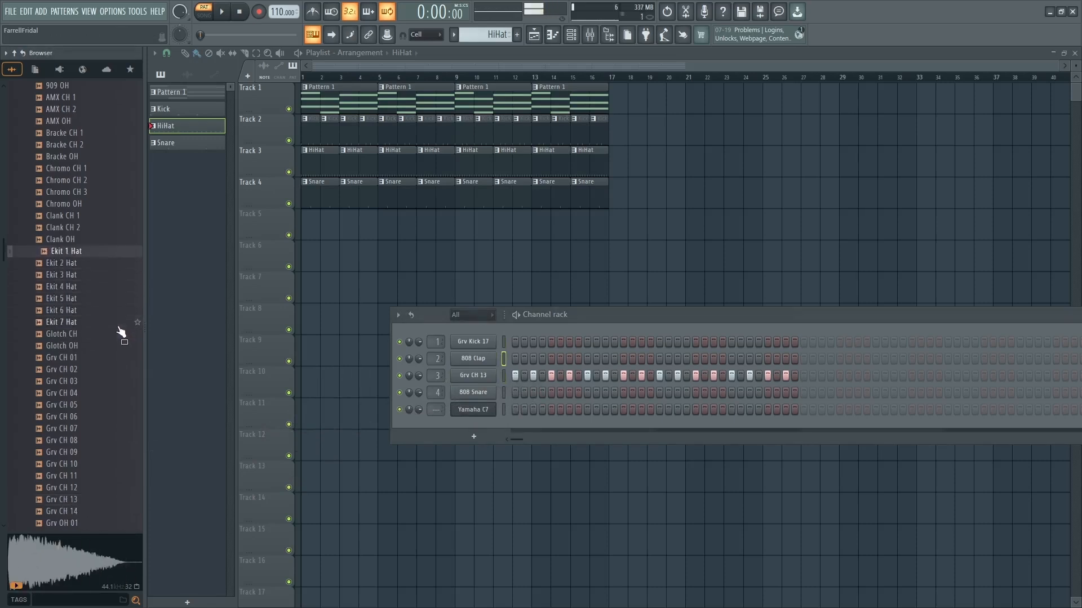
# Step: Open the Snares folder in place of Hats, preview several samples and replace the 808 Snare channel's sample with Chromo Snare
pyautogui.scroll(3, 121, 326)
pyautogui.click(63, 288)
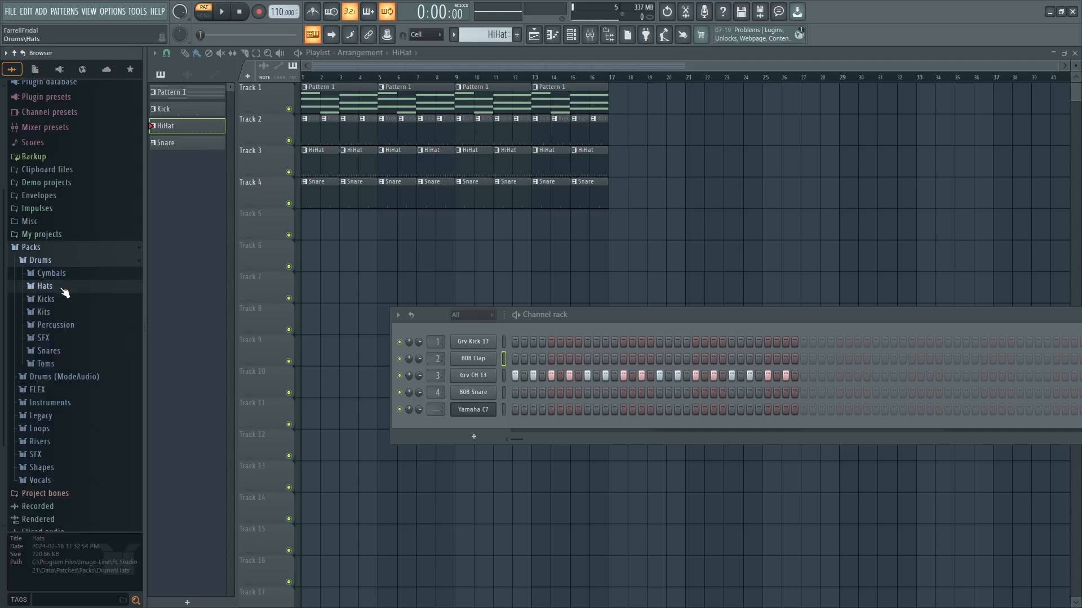
pyautogui.click(49, 351)
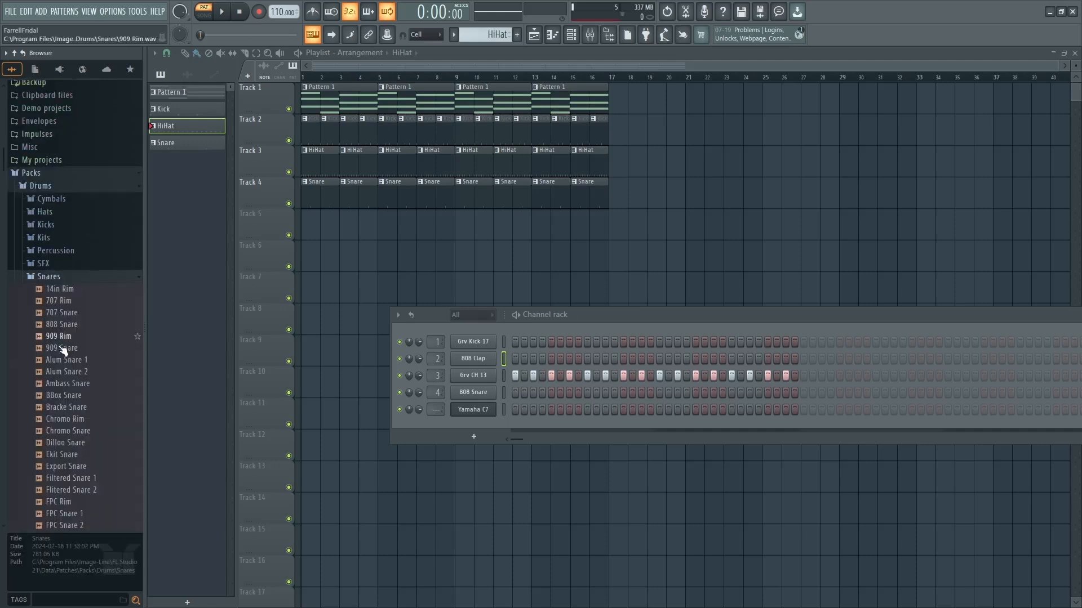
pyautogui.click(67, 420)
pyautogui.click(76, 434)
pyautogui.click(79, 444)
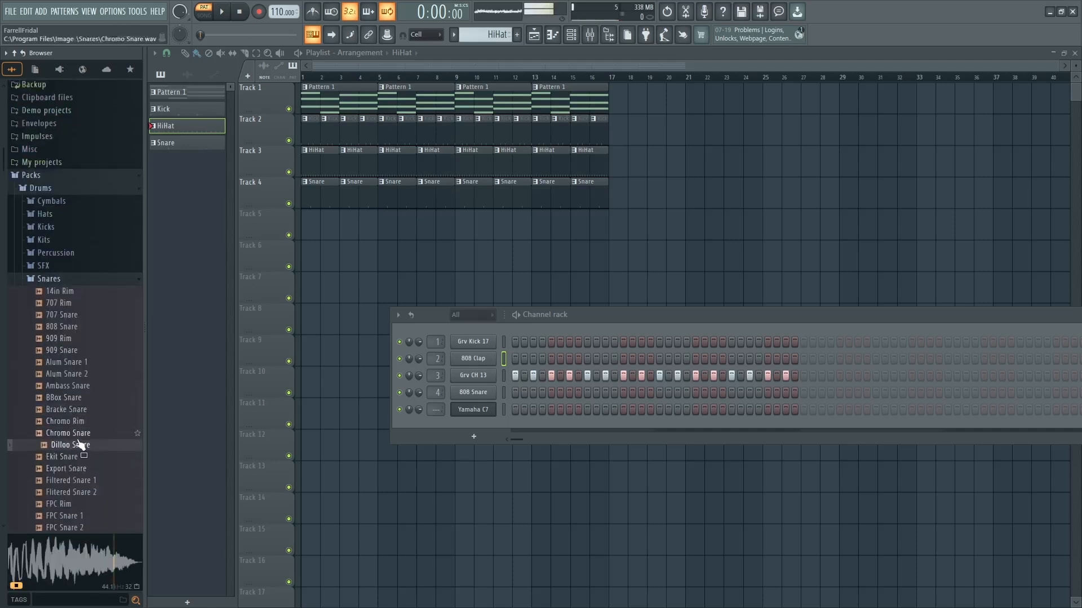
pyautogui.click(81, 436)
pyautogui.moveTo(81, 438); pyautogui.dragTo(478, 392)
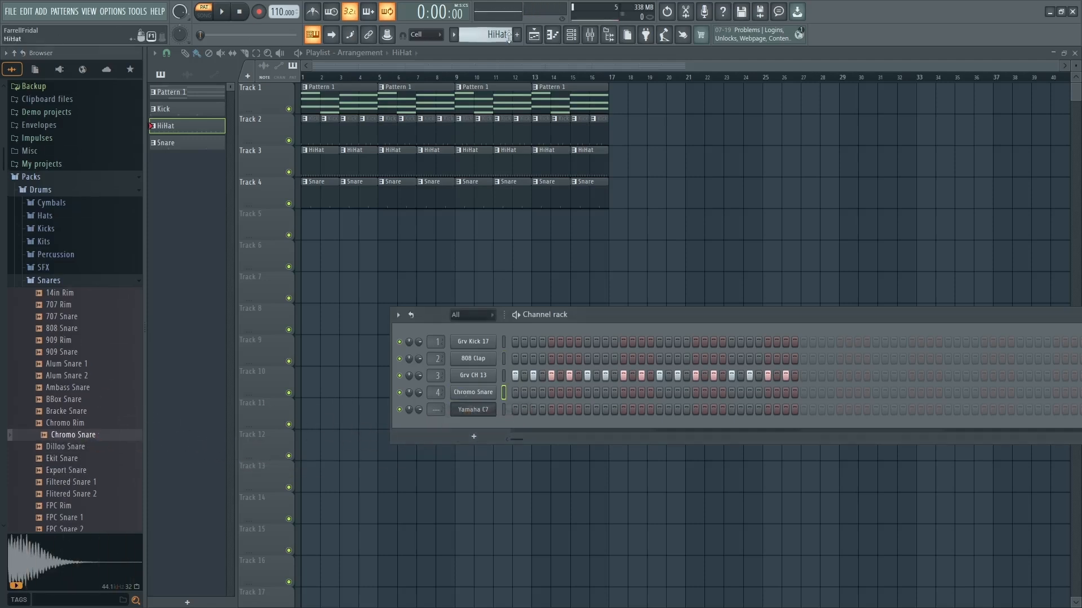
# Step: Select the Snare pattern, play it alone in pattern mode and hide the channel rack
pyautogui.scroll(-1, 507, 36)
pyautogui.press('space')
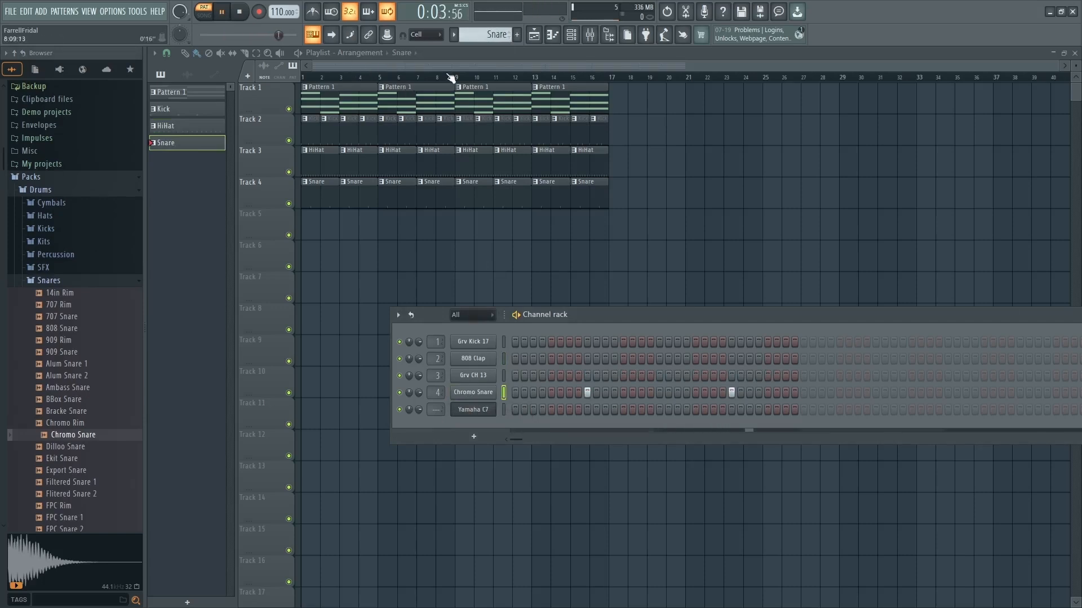
pyautogui.press('F6')
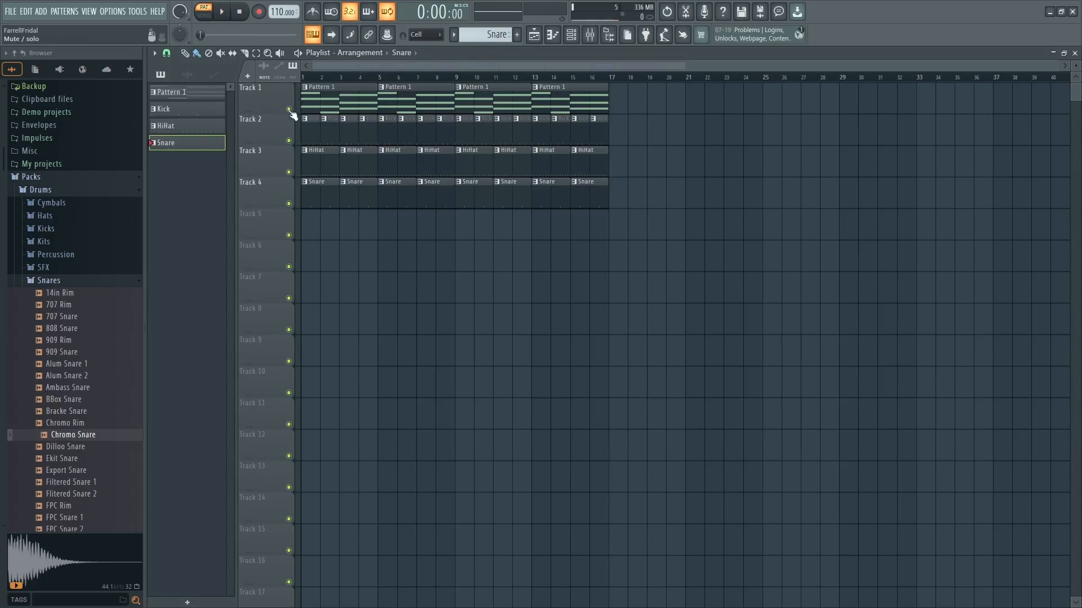
# Step: Play the arrangement in song mode with the piano on Track 1 muted, unmute it during playback, and stop
pyautogui.click(289, 109)
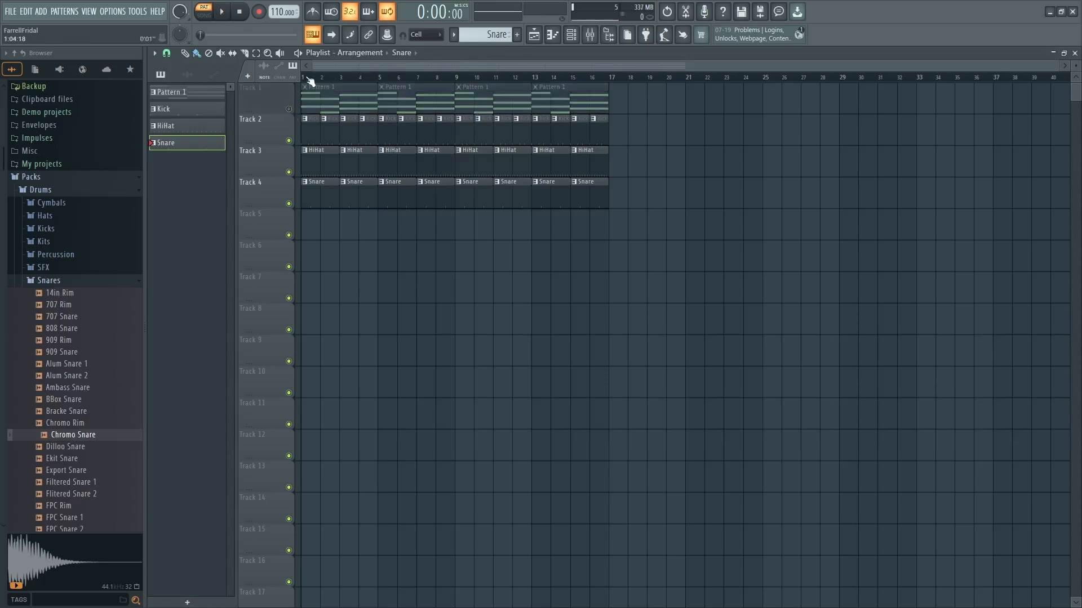
pyautogui.click(354, 78)
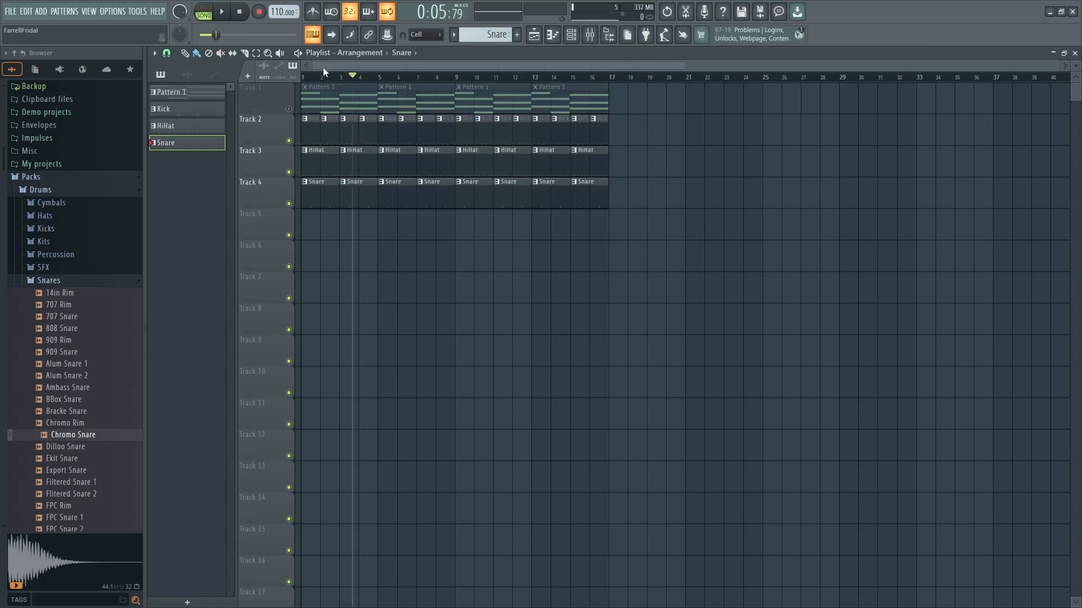
pyautogui.press('space')
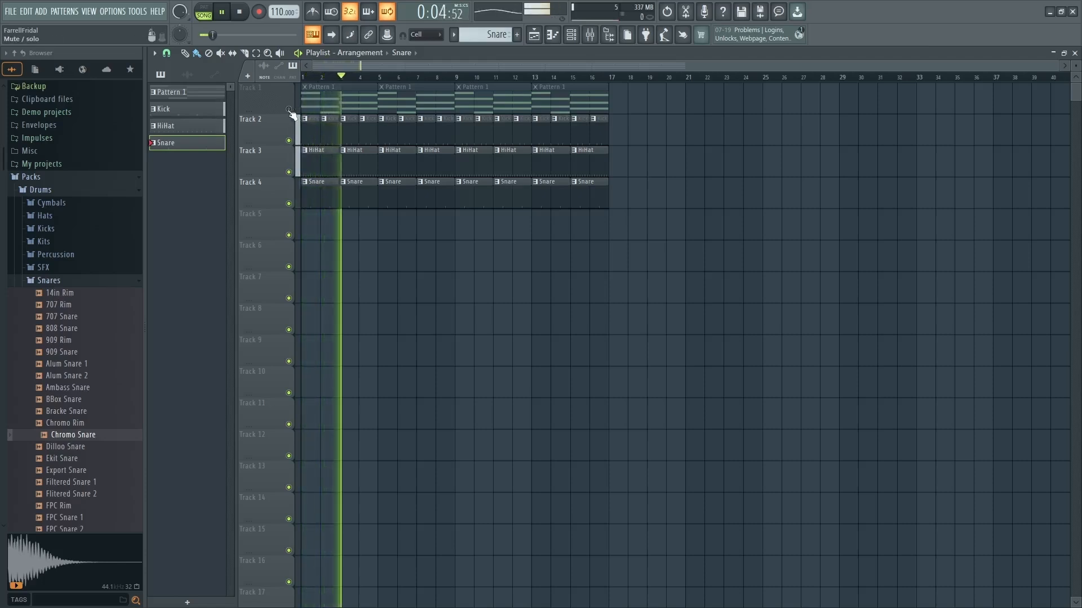
pyautogui.click(289, 110)
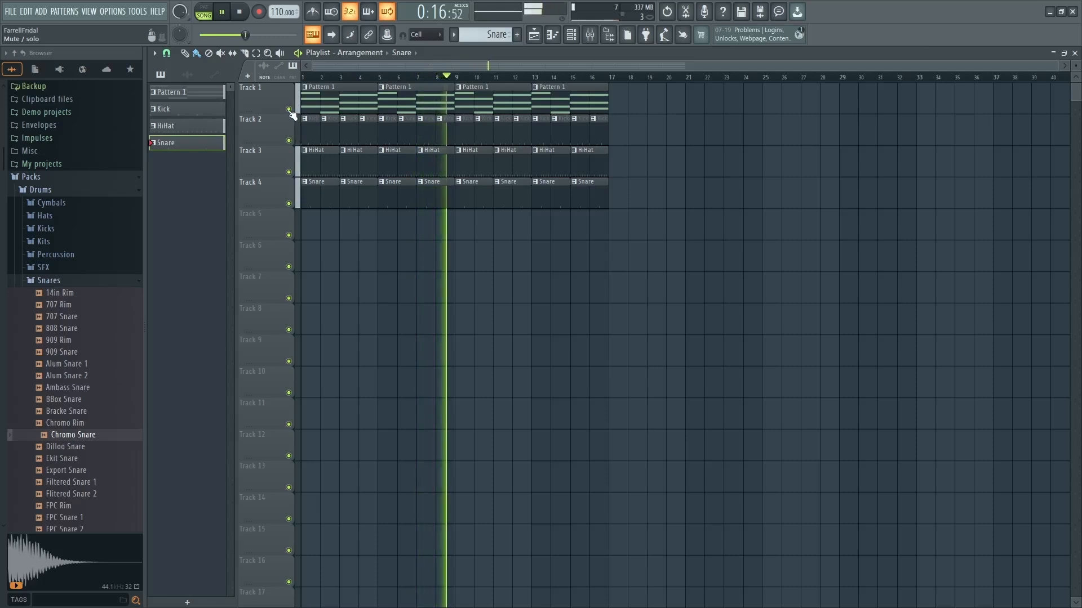
pyautogui.press('space')
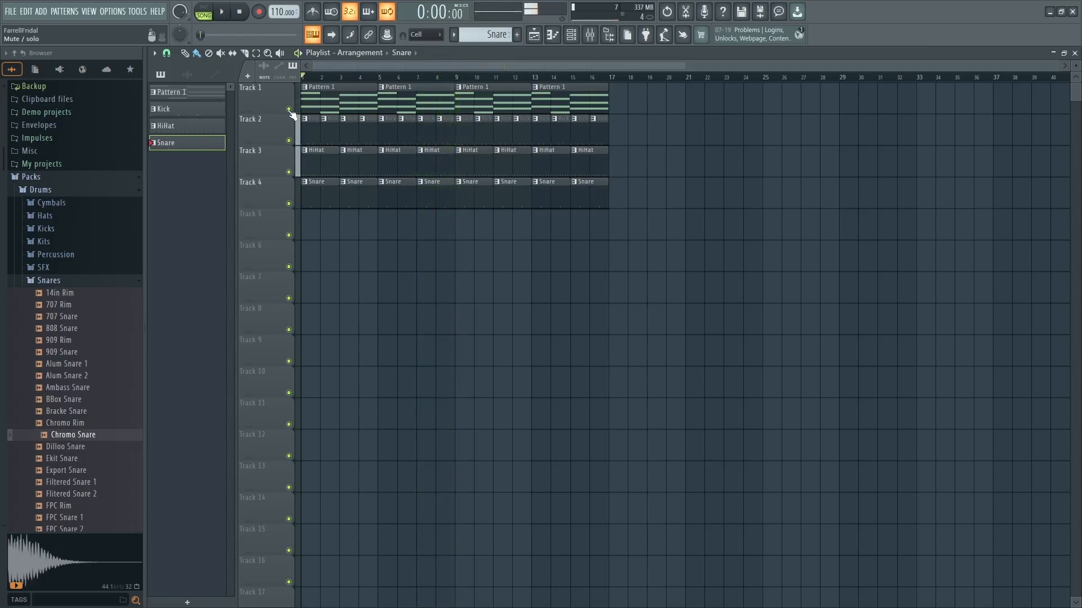
# Step: Route the Yamaha C7 channel to mixer track 5 and show the mixer with the channel rack moved clear of the first inserts
pyautogui.click(572, 39)
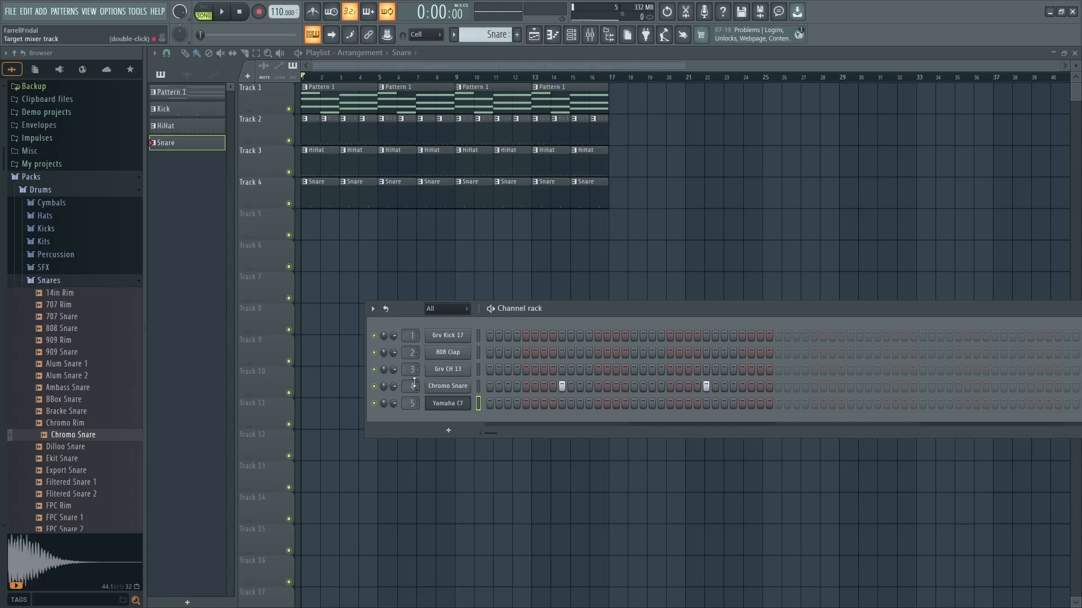
pyautogui.click(590, 35)
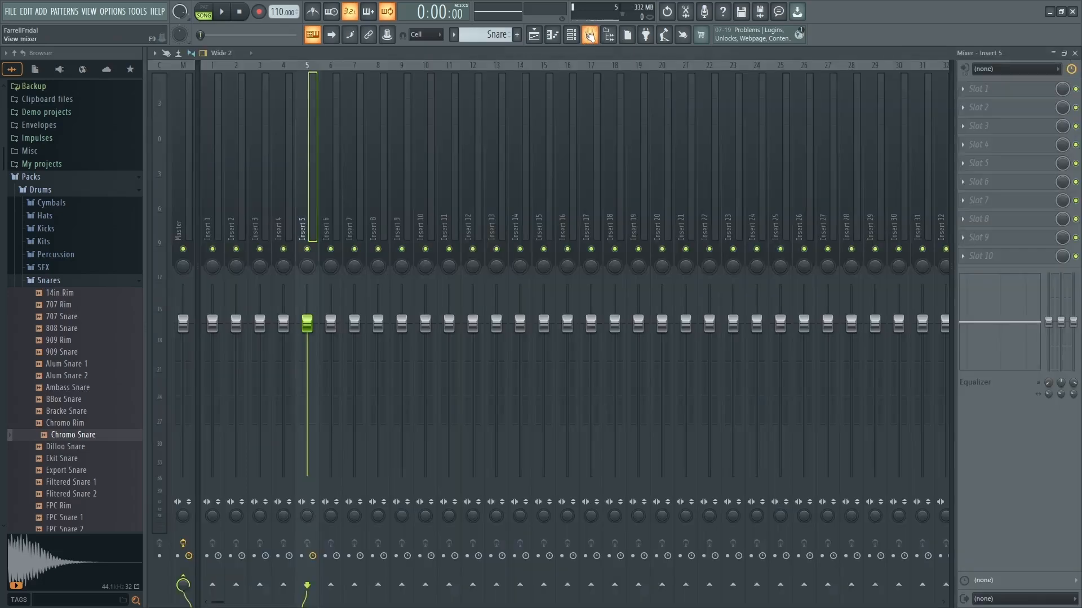
pyautogui.click(590, 35)
pyautogui.click(590, 35)
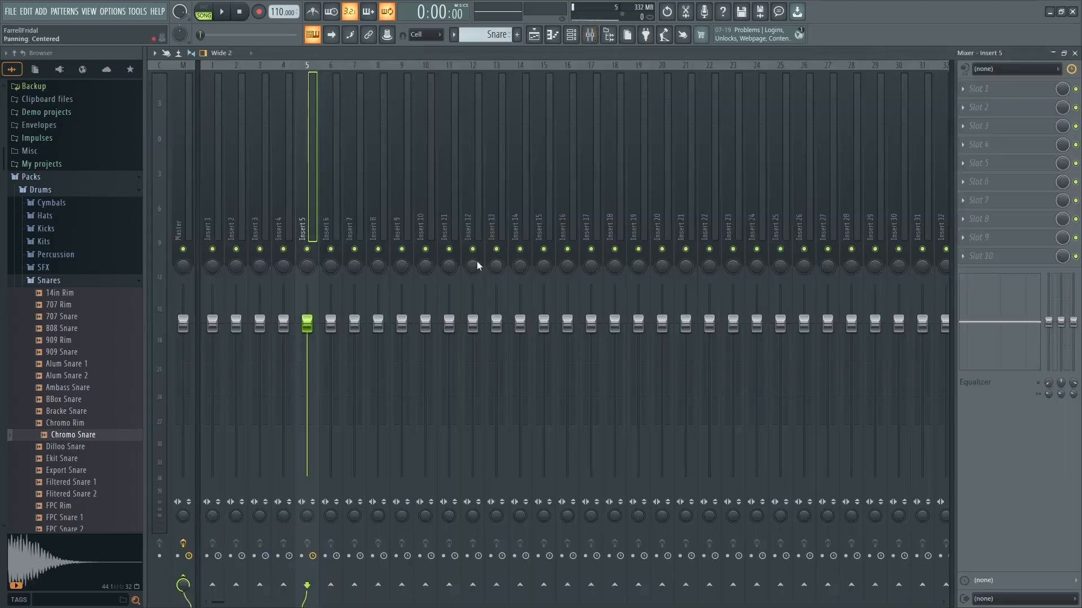
pyautogui.click(571, 35)
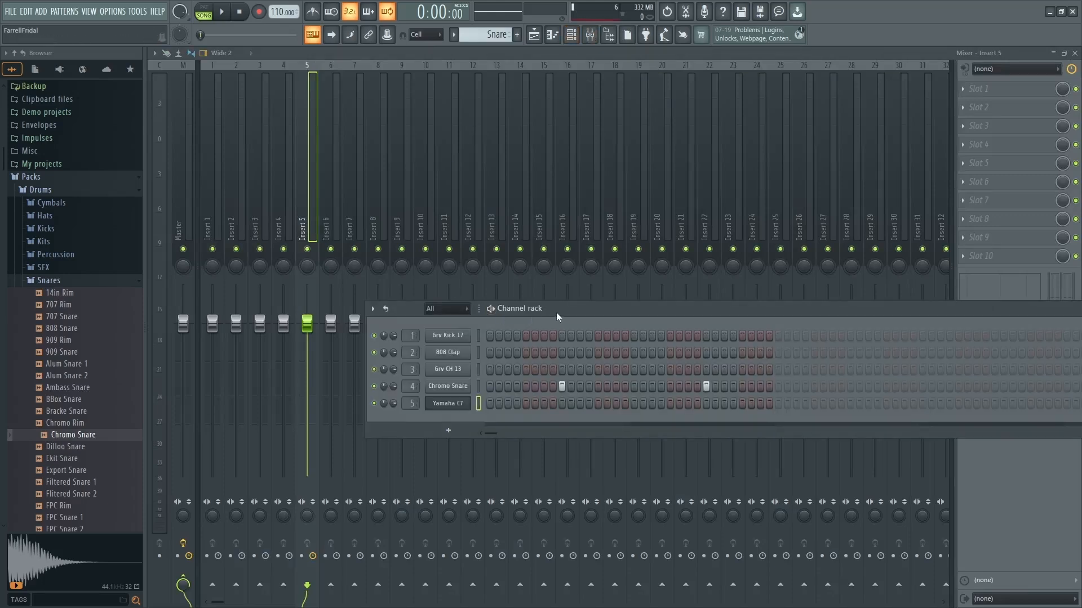
pyautogui.moveTo(556, 313); pyautogui.dragTo(663, 322)
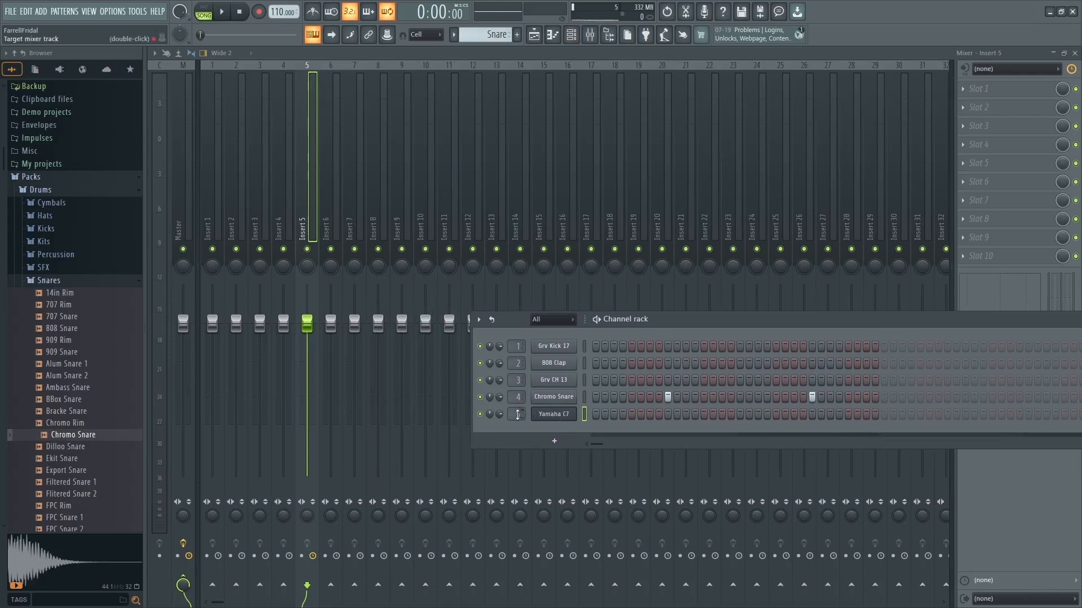
# Step: During song playback, lower the mixer faders: Insert 1 to -3.1 dB, Insert 3 to -6.0, Insert 4 to -3.5 and Insert 5 to -4.0
pyautogui.press('space')
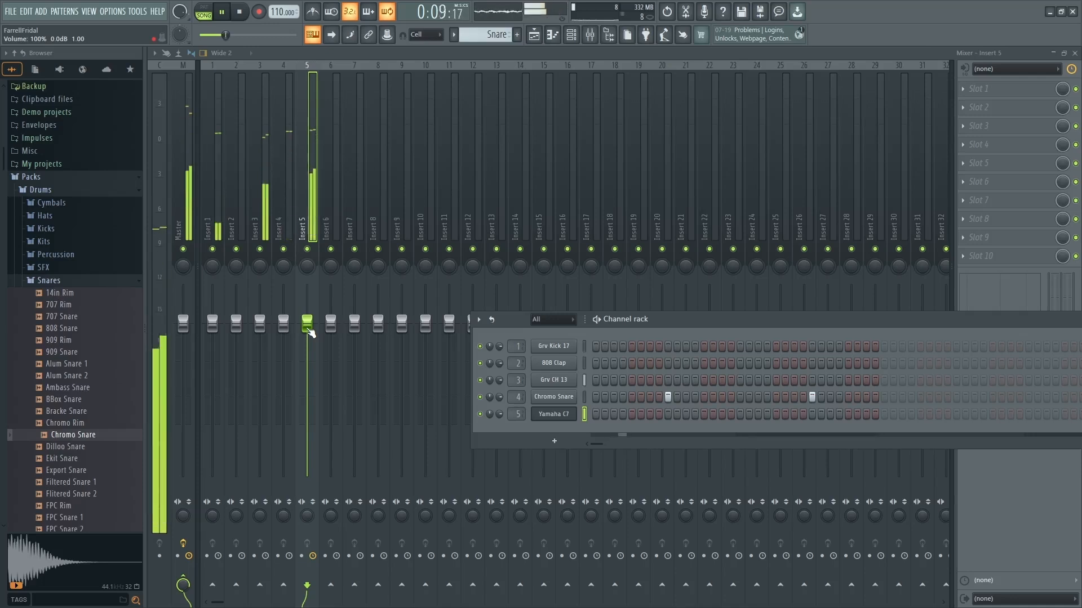
pyautogui.moveTo(311, 332); pyautogui.dragTo(261, 357)
pyautogui.moveTo(212, 323); pyautogui.dragTo(215, 345)
pyautogui.moveTo(307, 339); pyautogui.dragTo(261, 364)
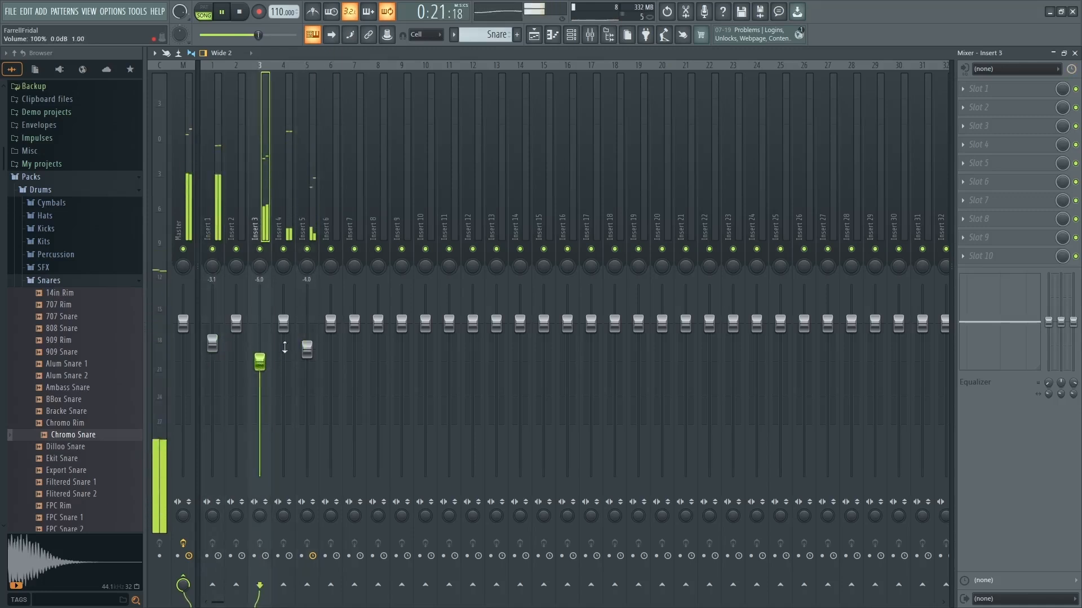
pyautogui.moveTo(283, 323); pyautogui.dragTo(283, 347)
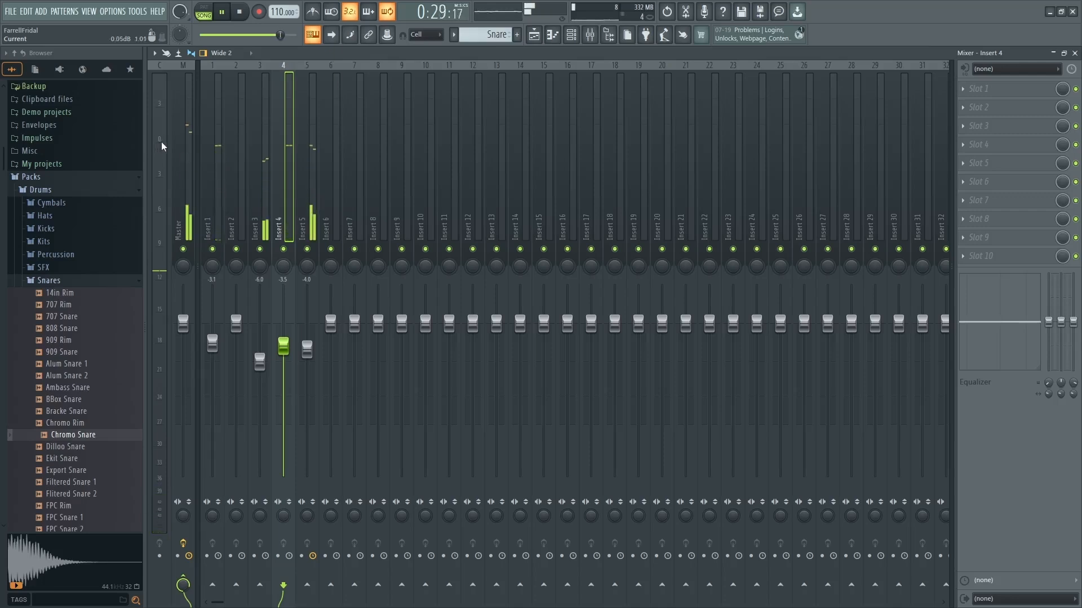
pyautogui.press('space')
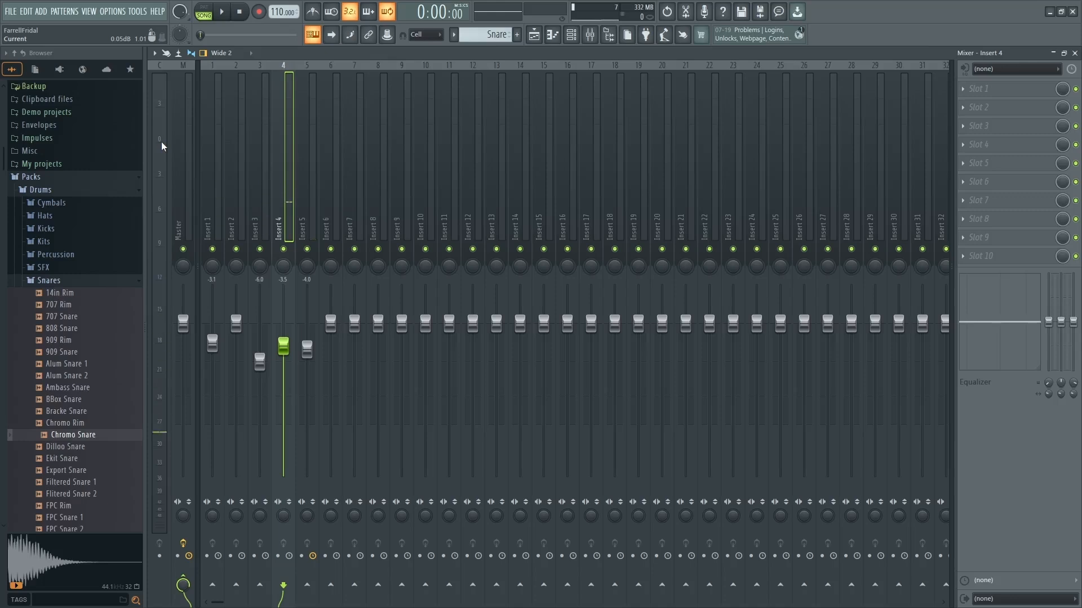
# Step: Replay the song, fine-tune the Insert 4 fader to -4.1 dB and stop playback
pyautogui.press('space')
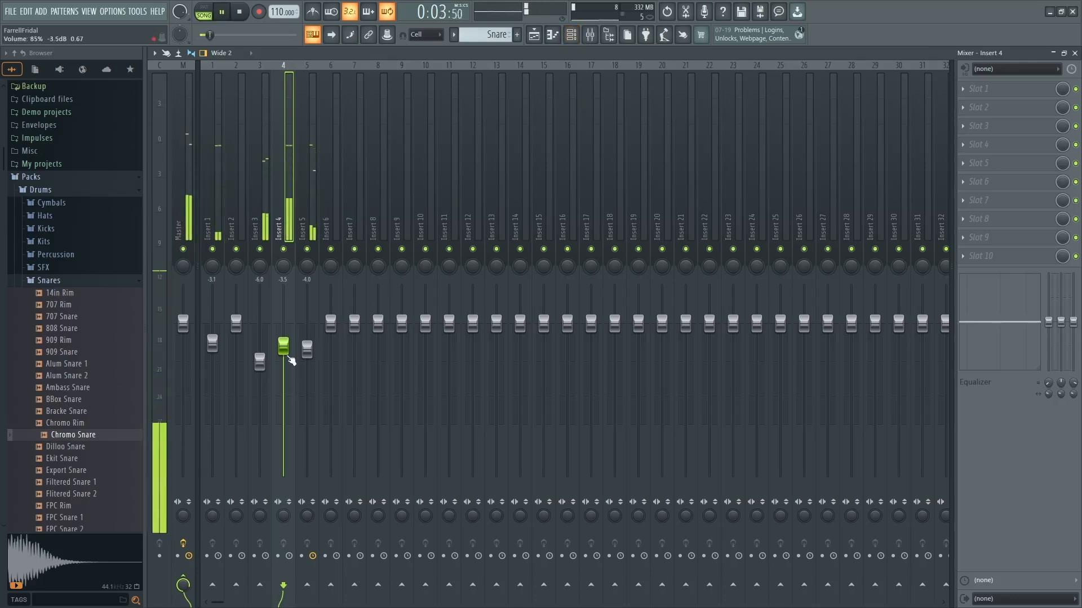
pyautogui.scroll(-2, 290, 355)
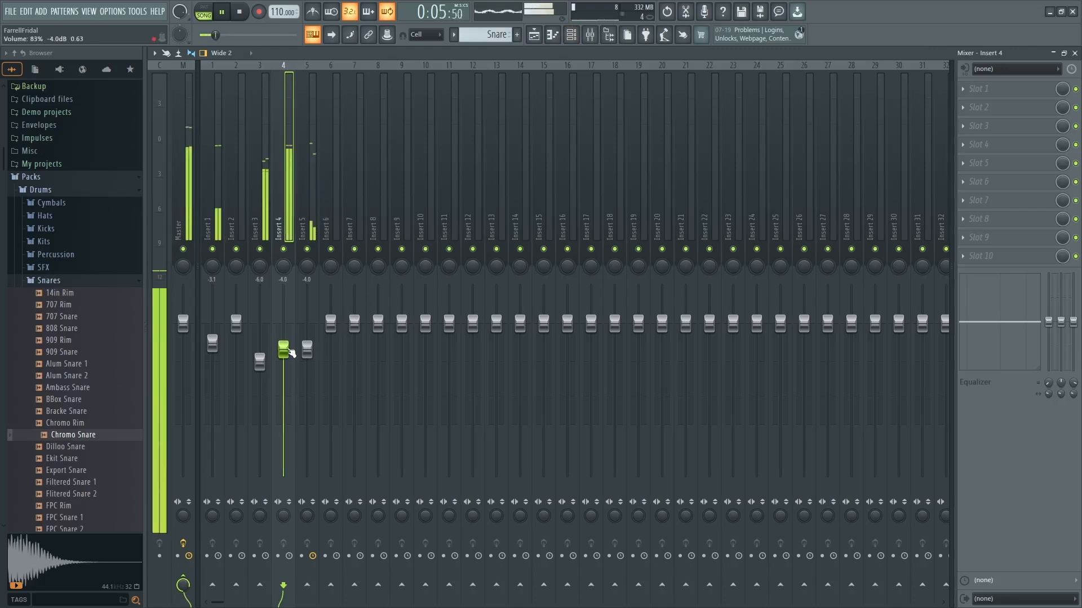
pyautogui.scroll(-1, 291, 352)
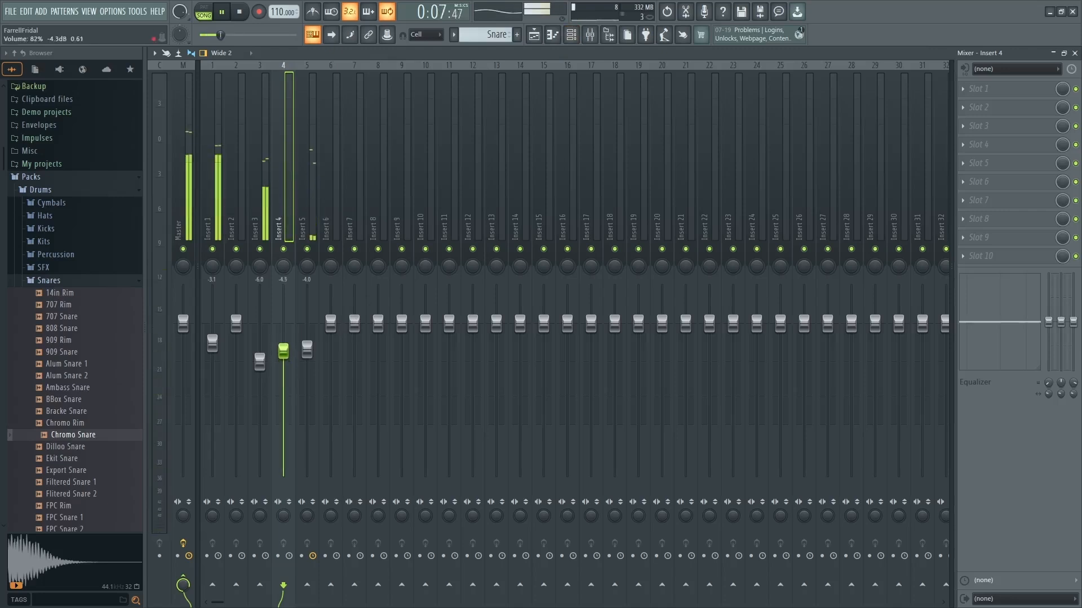
pyautogui.moveTo(289, 353); pyautogui.dragTo(289, 352)
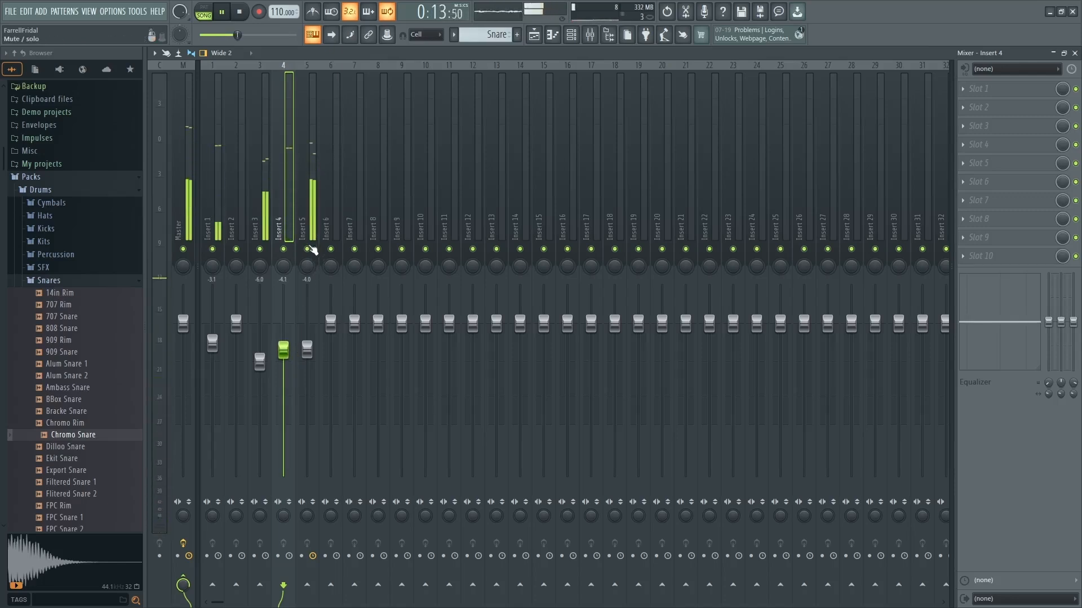
pyautogui.press('space')
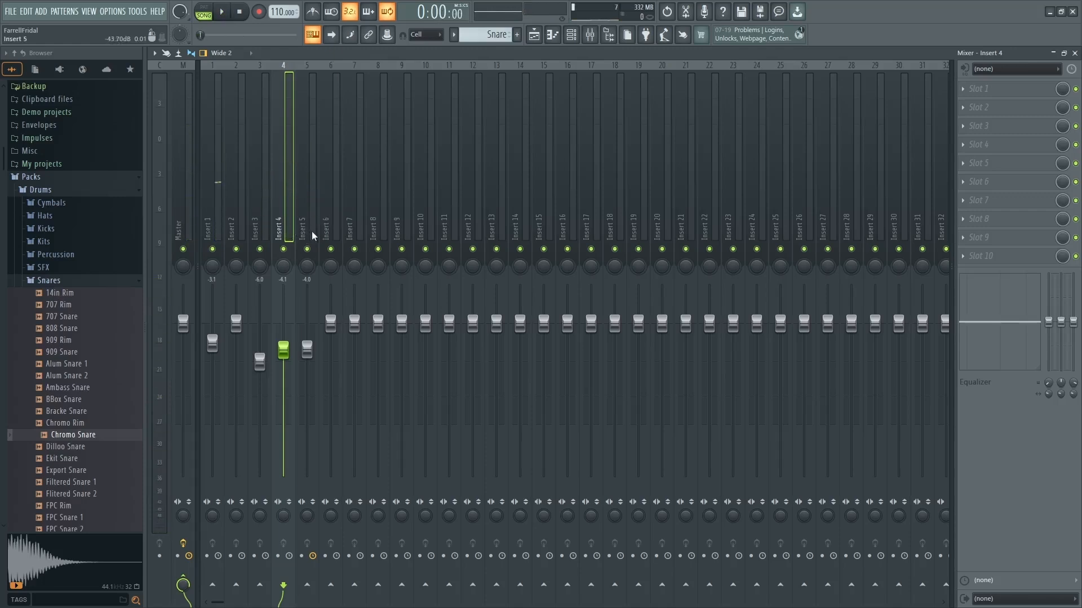
# Step: Rename mixer Insert 5 as Piano and give it a green colour
pyautogui.click(313, 232)
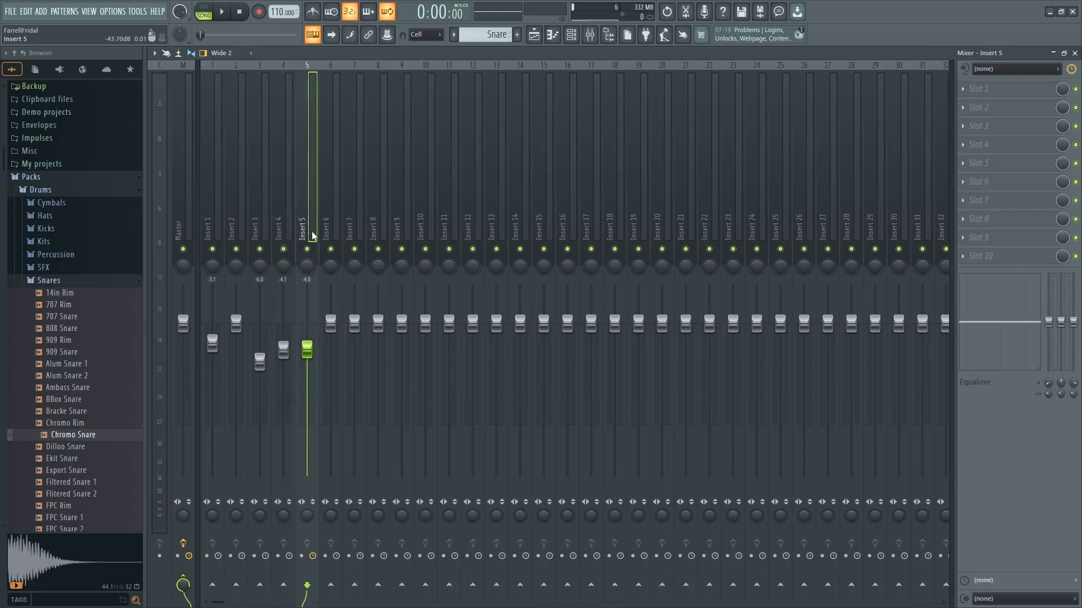
pyautogui.doubleClick(313, 236)
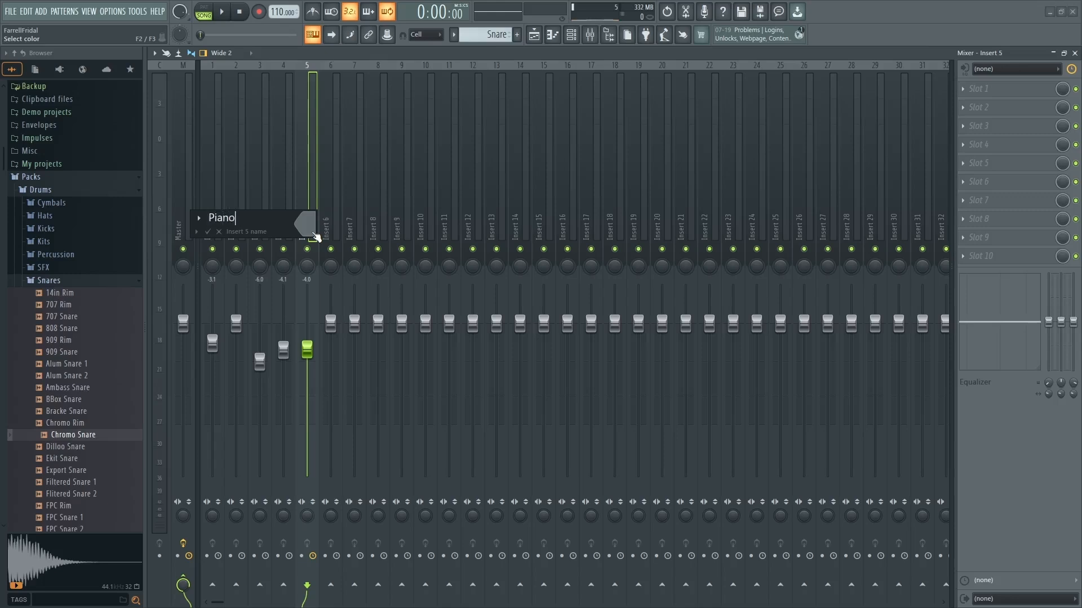
pyautogui.click(312, 229)
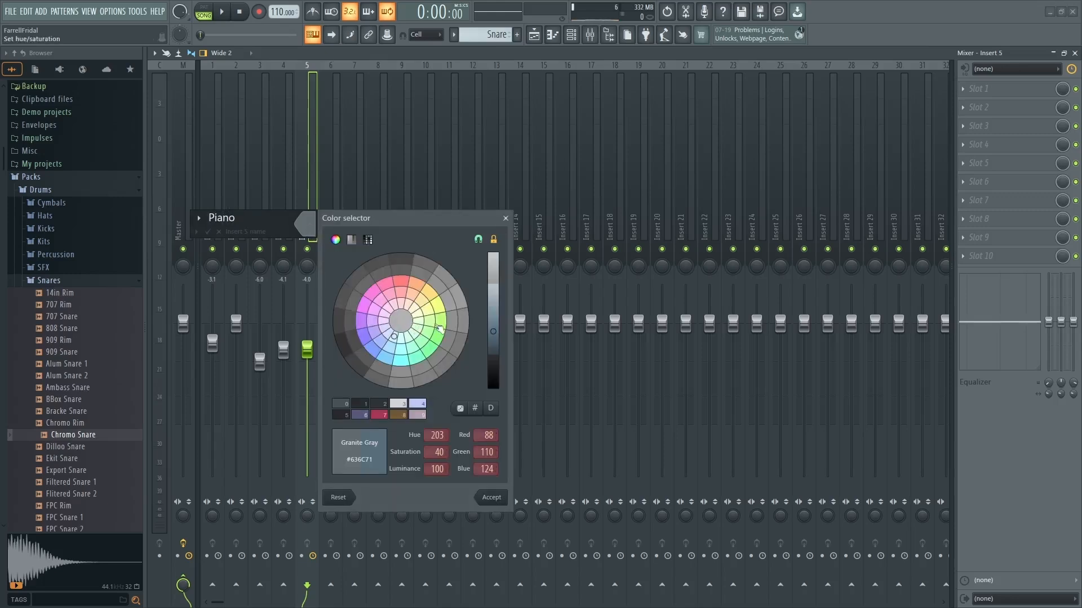
pyautogui.click(439, 327)
pyautogui.click(491, 498)
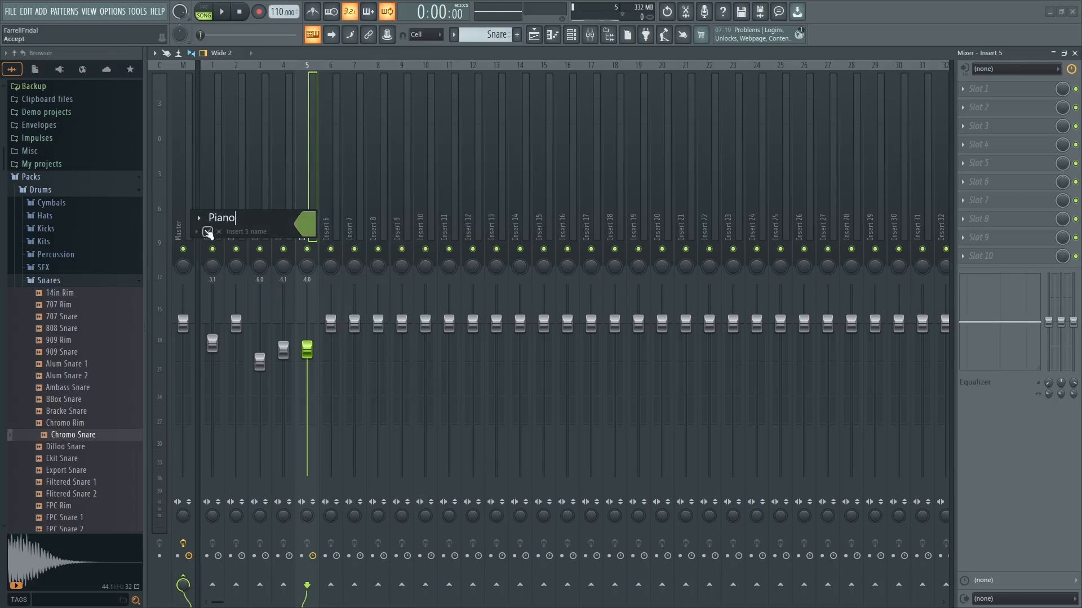
pyautogui.click(207, 231)
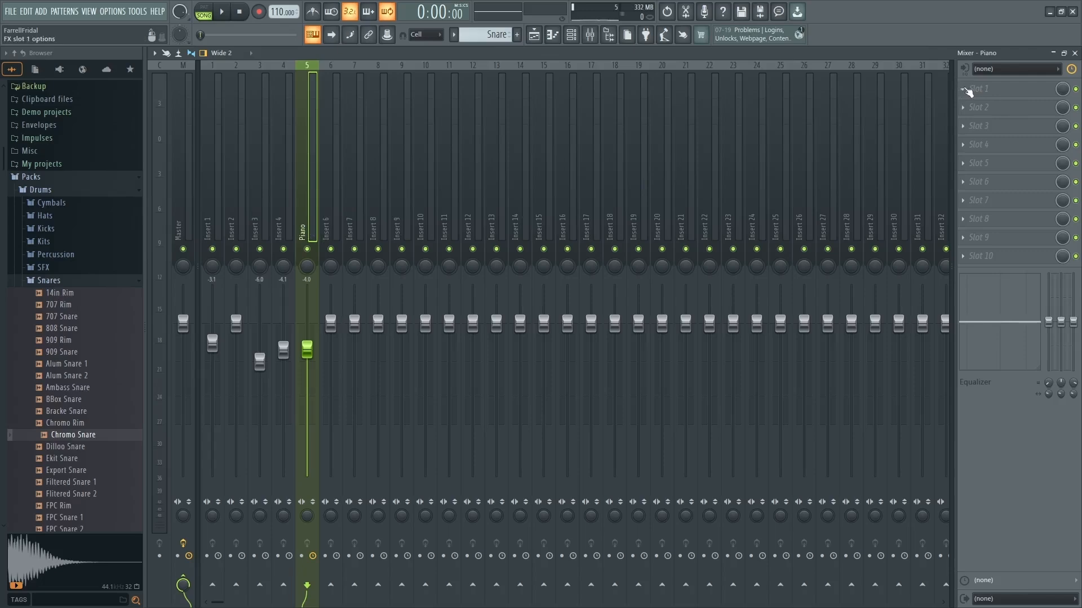
# Step: Load LuxeVerb in the first effect slot of the Piano mixer track and briefly play the song through it
pyautogui.click(964, 89)
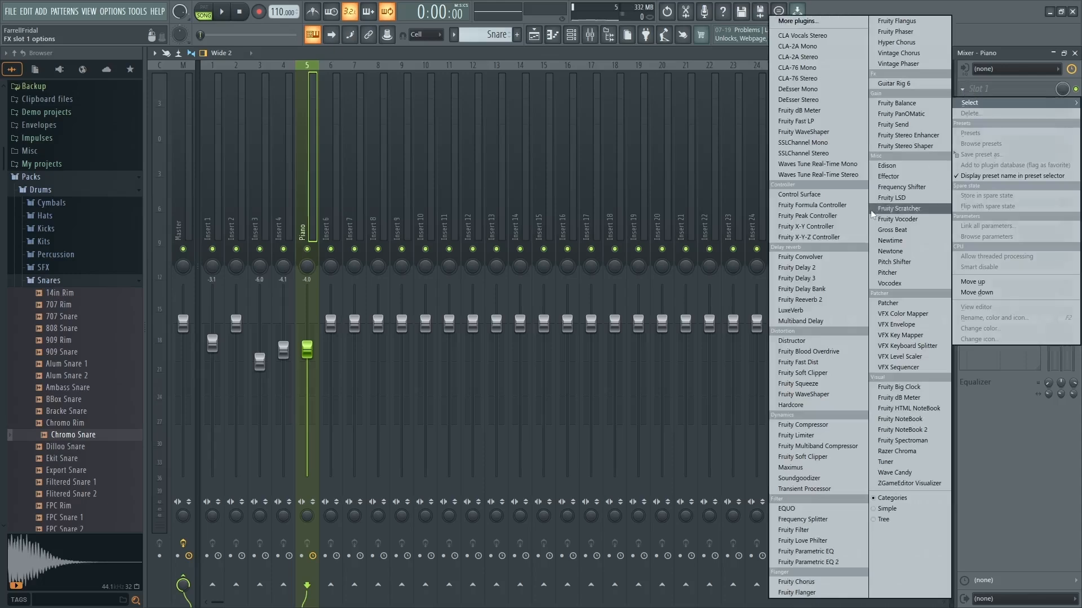
pyautogui.click(824, 309)
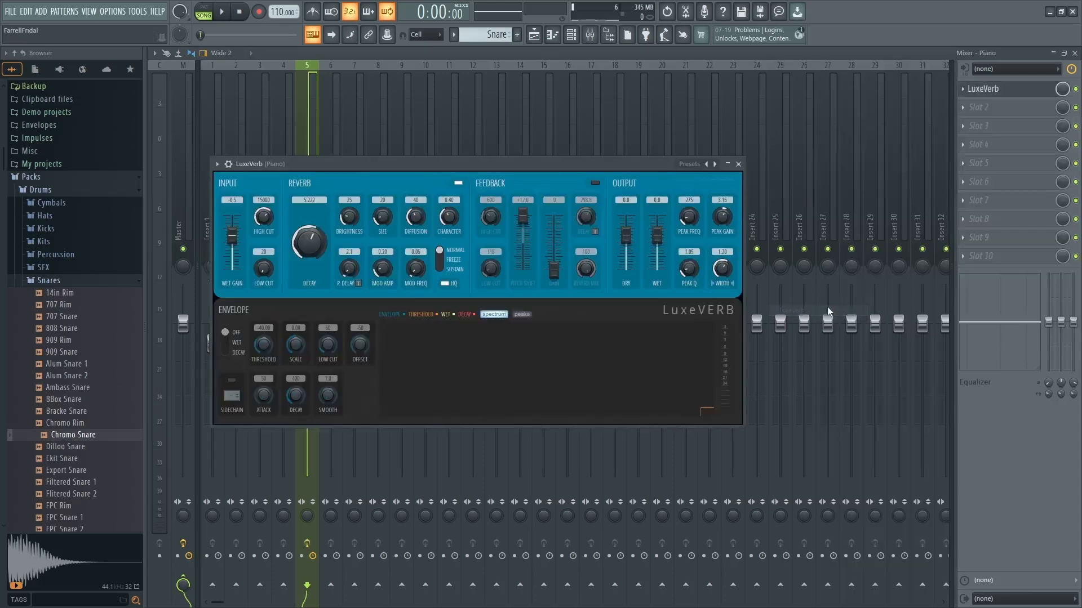
pyautogui.press('space')
pyautogui.moveTo(529, 168); pyautogui.dragTo(620, 208)
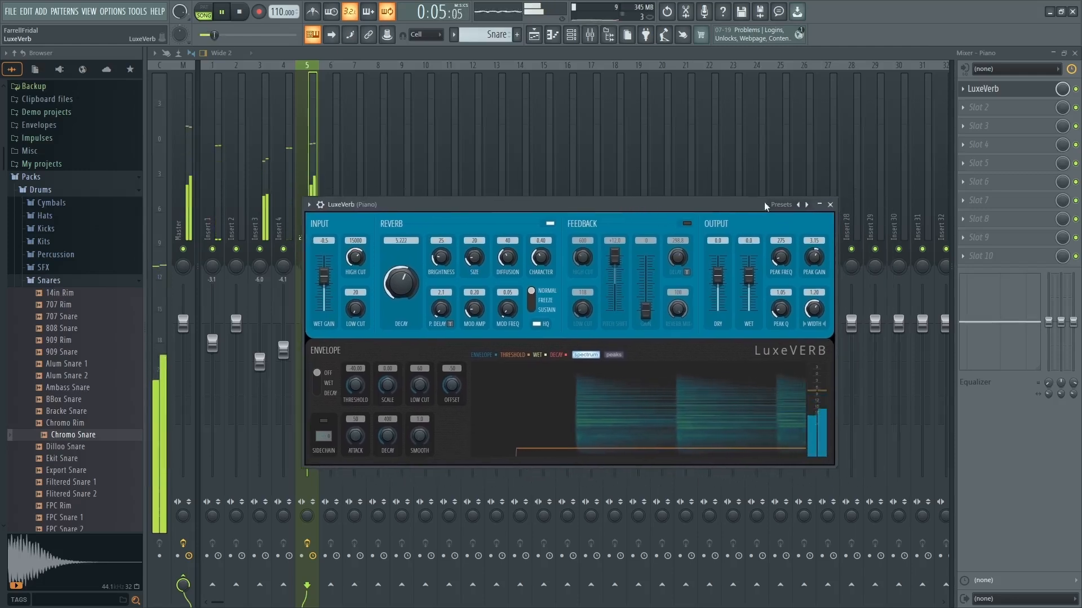
pyautogui.press('space')
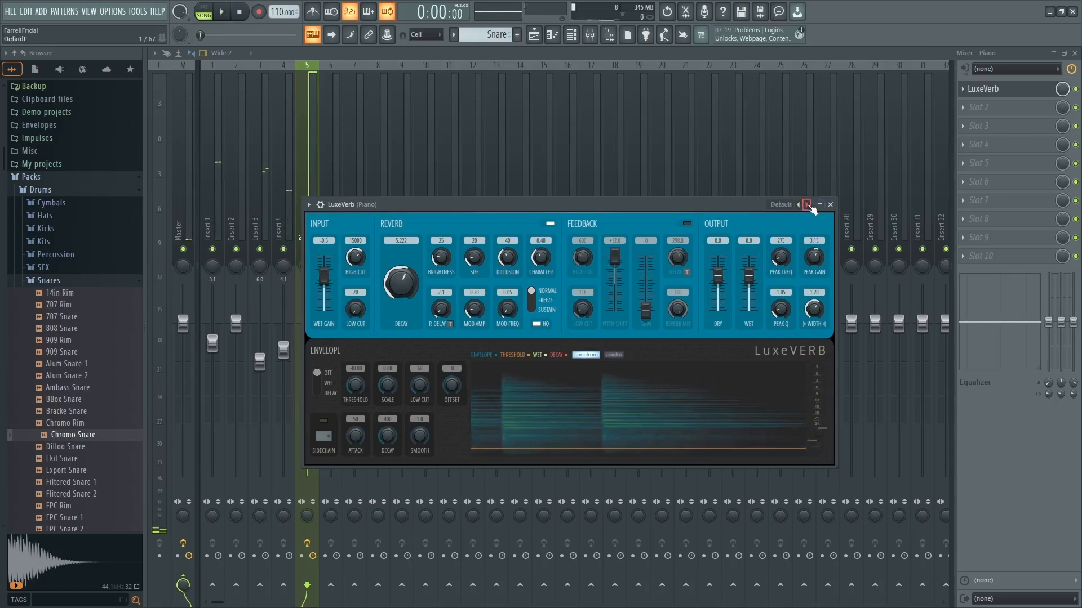
# Step: Try LuxeVerb presets such as Lush Pad Hall and Monty Medium Hall during song playback, settling on Monty Small Hall
pyautogui.click(808, 205)
pyautogui.rightClick(808, 205)
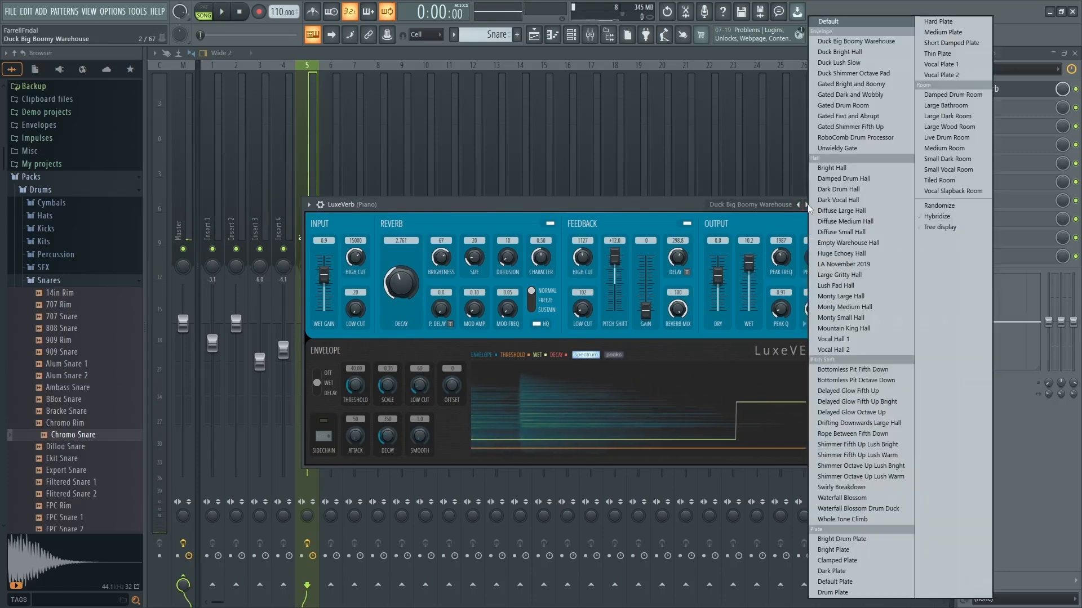
pyautogui.click(839, 296)
pyautogui.press('space')
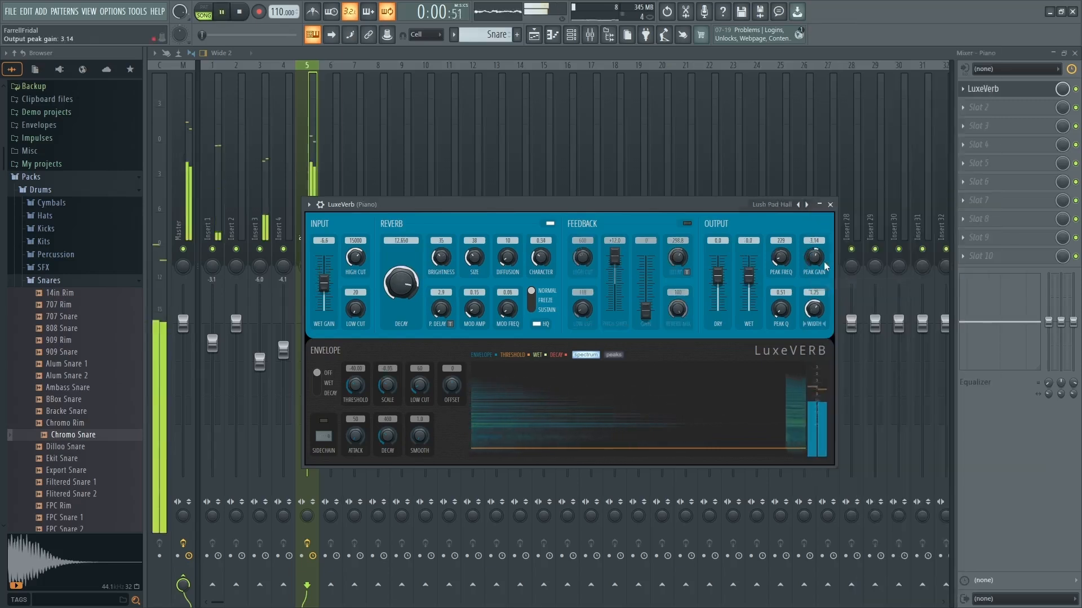
pyautogui.click(807, 205)
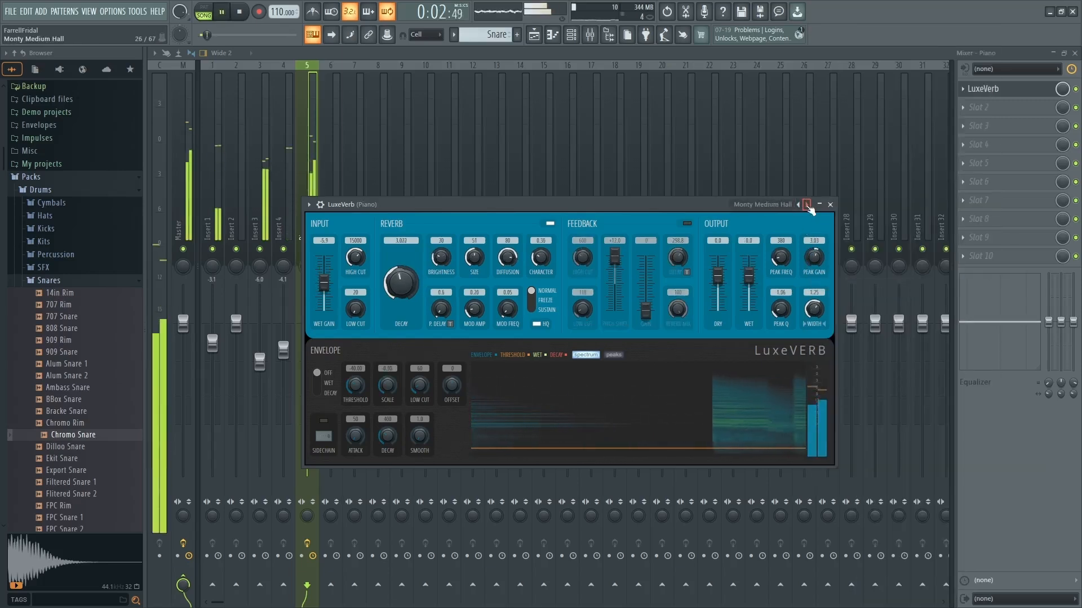
pyautogui.click(807, 205)
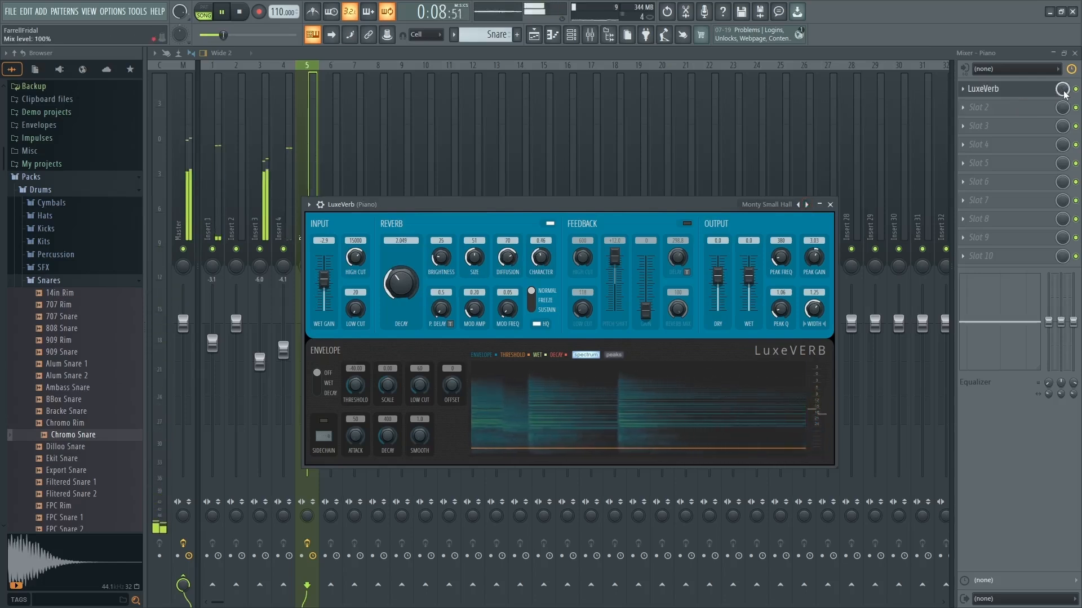
# Step: While the song plays, lower LuxeVerb's mix level on the Piano track and raise the Insert 4 fader to -2.2 dB
pyautogui.moveTo(1064, 92); pyautogui.dragTo(1064, 128)
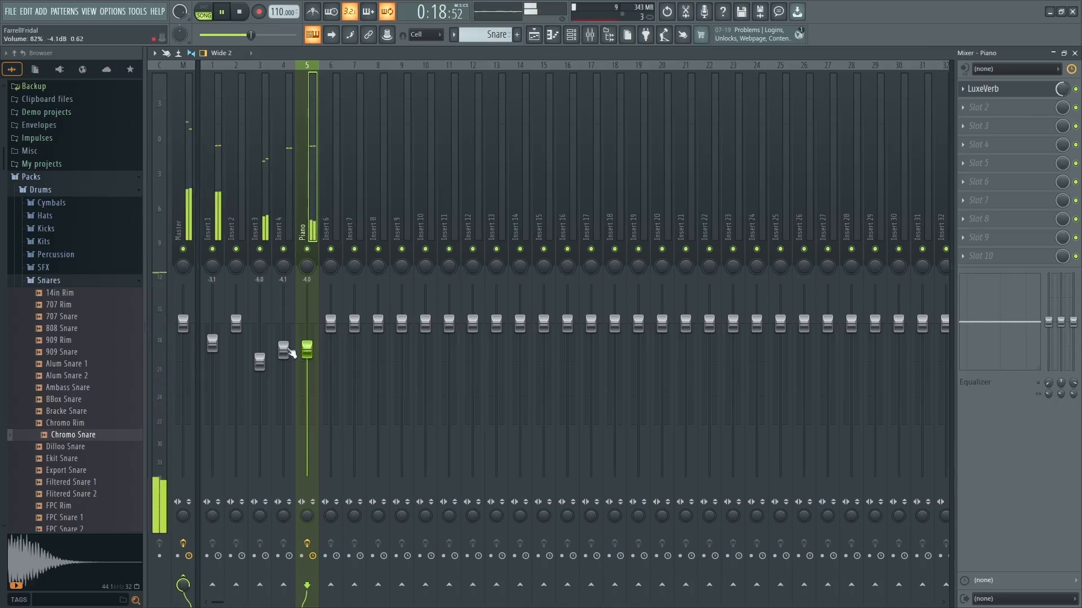
pyautogui.moveTo(284, 351)
pyautogui.mouseDown()
pyautogui.moveTo(290, 357)
pyautogui.moveTo(291, 341)
pyautogui.mouseUp()
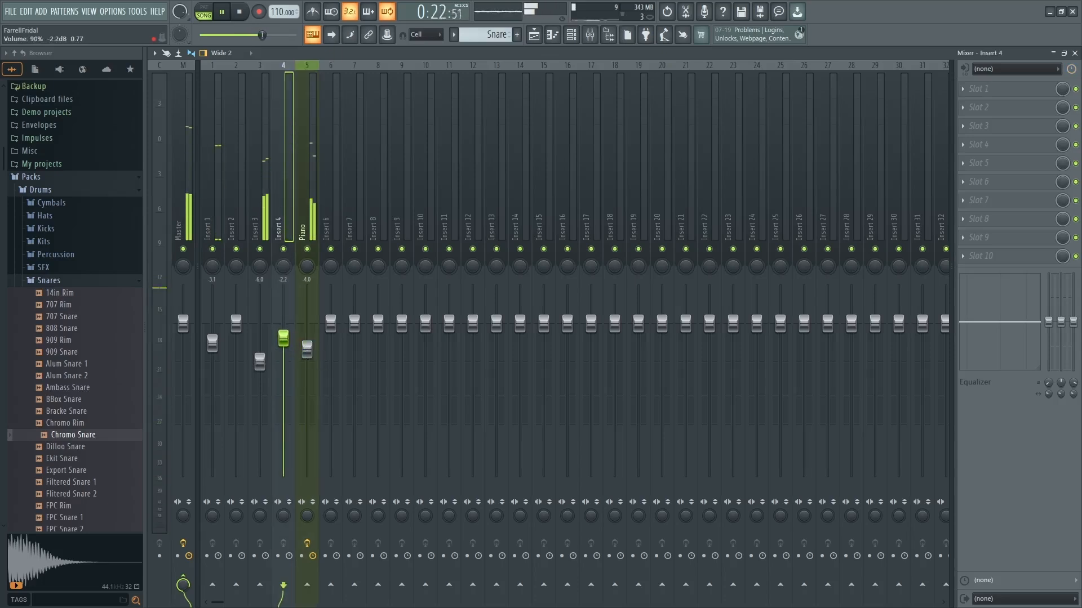